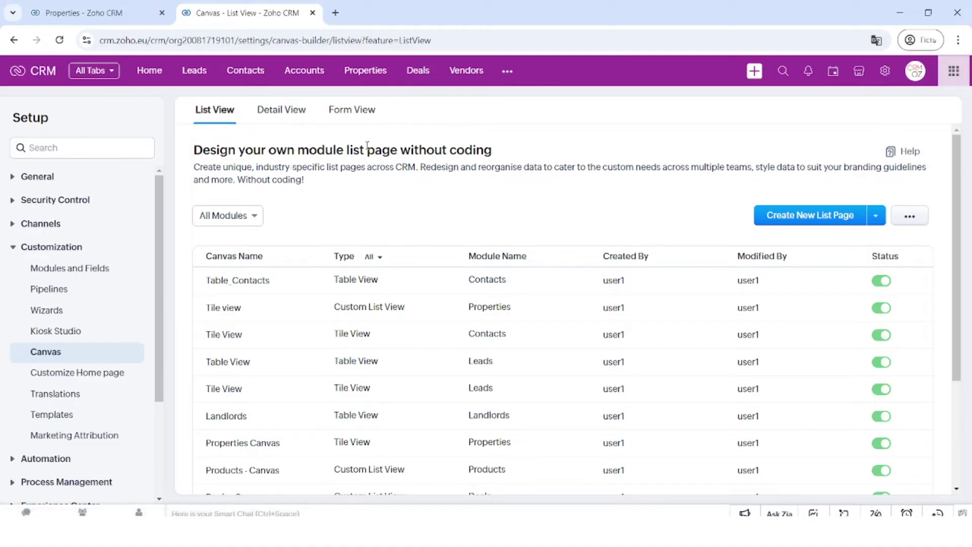
Look over the tile view of the Properties module and return to the canvas settings.
{"action": "left_click", "coordinate": [121, 11]}
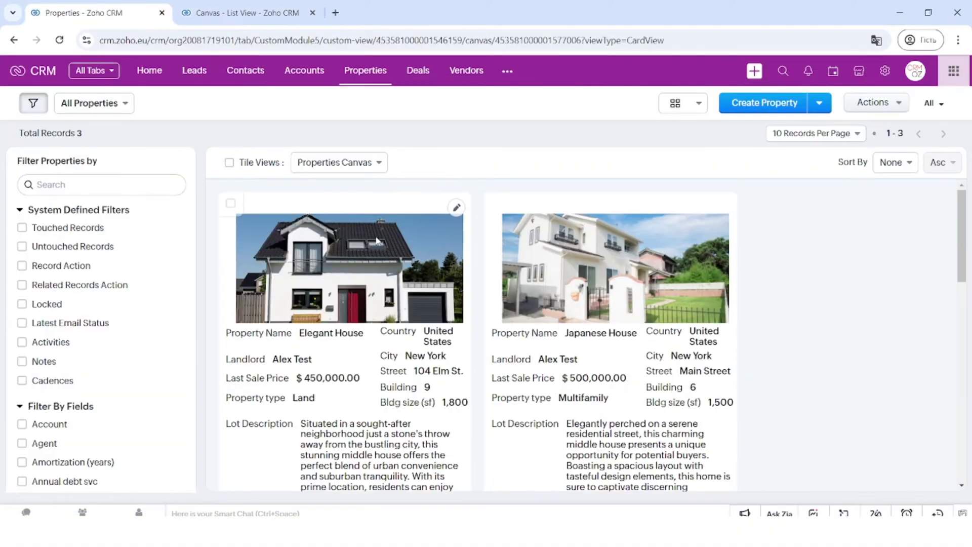
{"action": "scroll", "coordinate": [376, 241], "scroll_direction": "down", "scroll_amount": 1}
{"action": "scroll", "coordinate": [376, 241], "scroll_direction": "up", "scroll_amount": 1}
{"action": "left_click", "coordinate": [231, 11]}
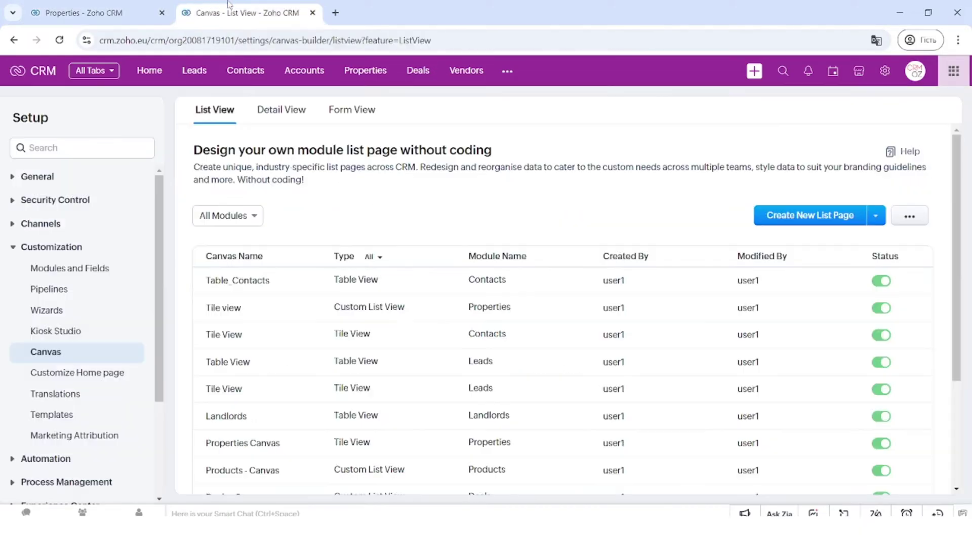
Show the record detail view canvases, and open the Elegant House property record to see its current detail page.
{"action": "left_click", "coordinate": [284, 106]}
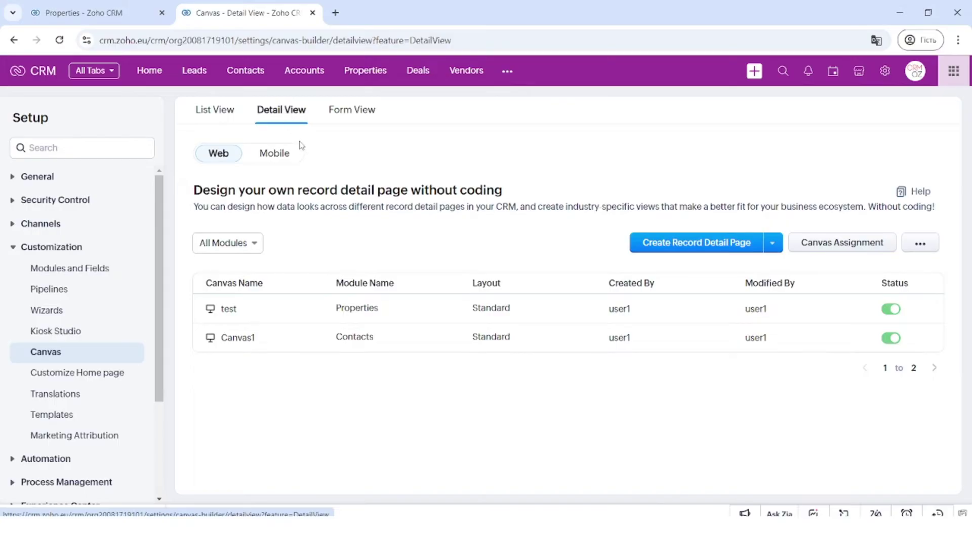
{"action": "left_click", "coordinate": [91, 12]}
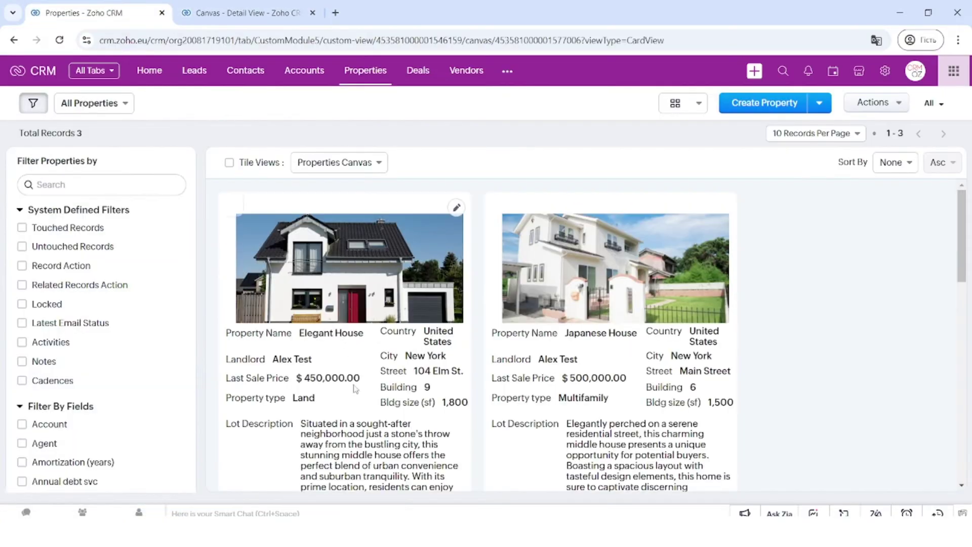
{"action": "left_click", "coordinate": [304, 336]}
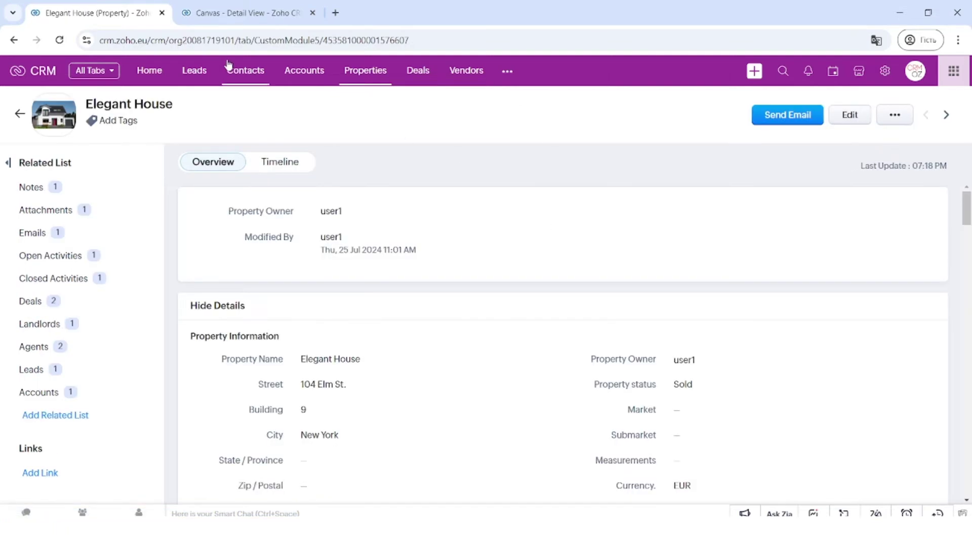
Create a custom record detail page for the Properties module with the Standard layout.
{"action": "left_click", "coordinate": [283, 12]}
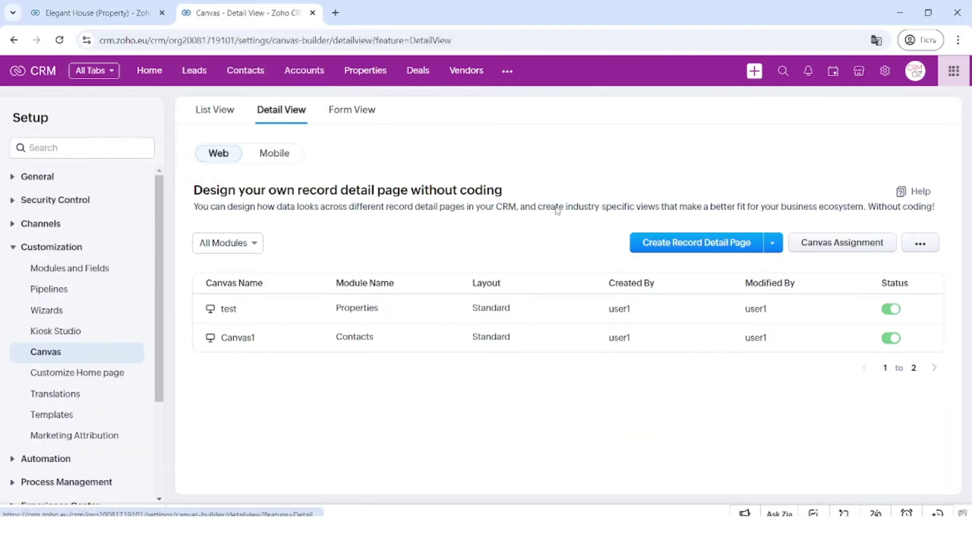
{"action": "left_click", "coordinate": [670, 252]}
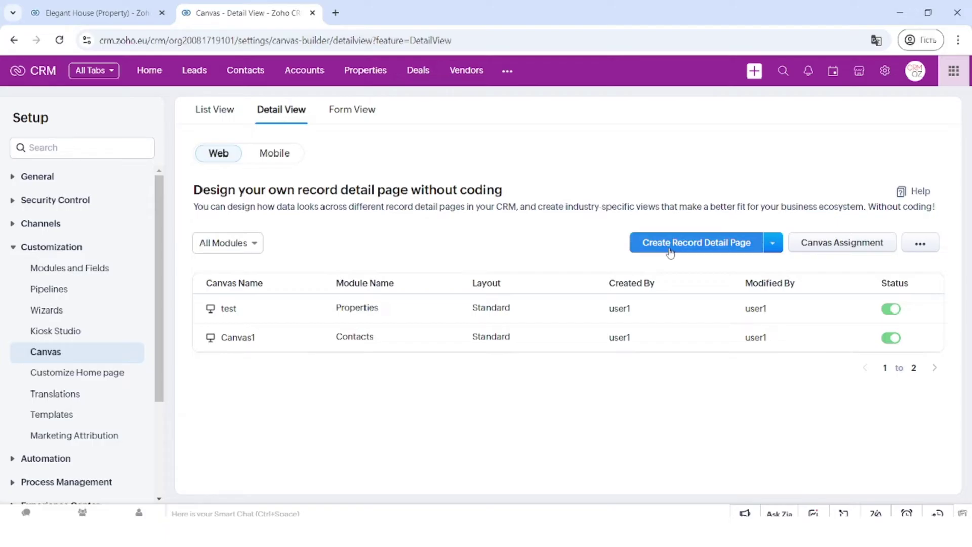
{"action": "left_click", "coordinate": [439, 121]}
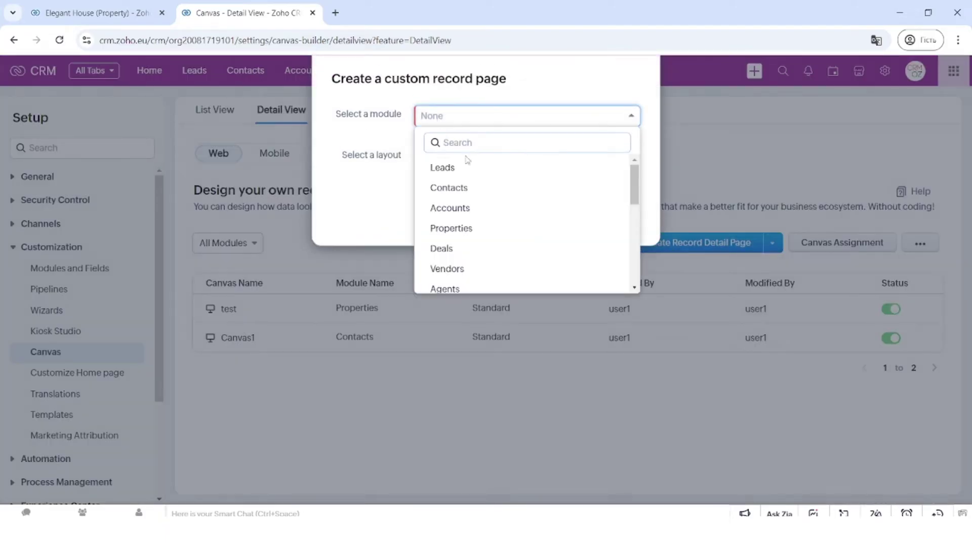
{"action": "scroll", "coordinate": [476, 232], "scroll_direction": "down", "scroll_amount": 1}
{"action": "left_click", "coordinate": [468, 192]}
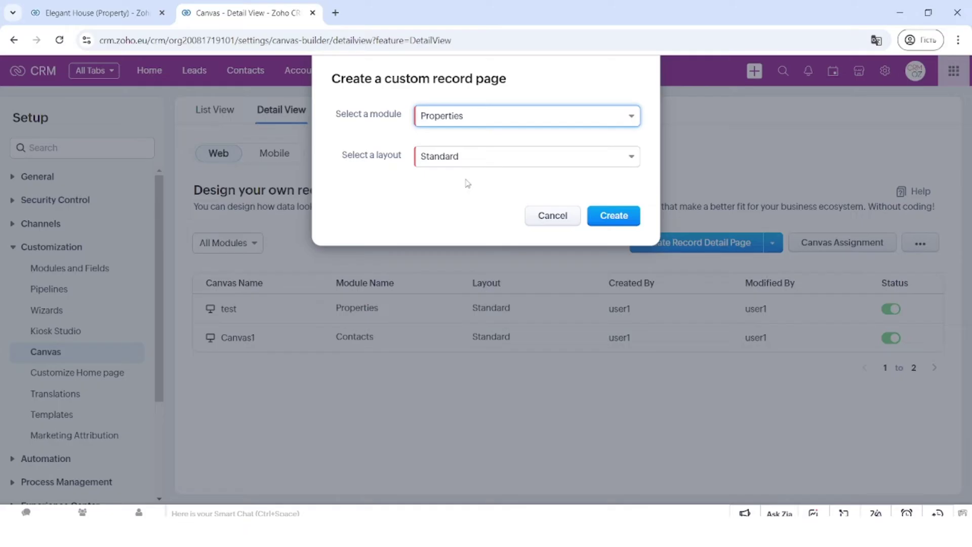
{"action": "left_click", "coordinate": [591, 210]}
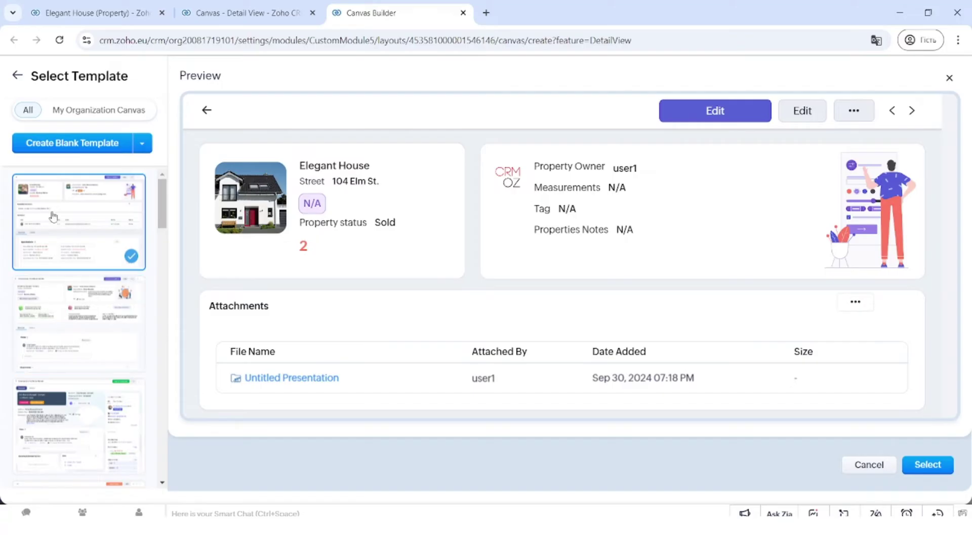
Check the organization's own canvas templates and browse the full template gallery.
{"action": "left_click", "coordinate": [107, 112]}
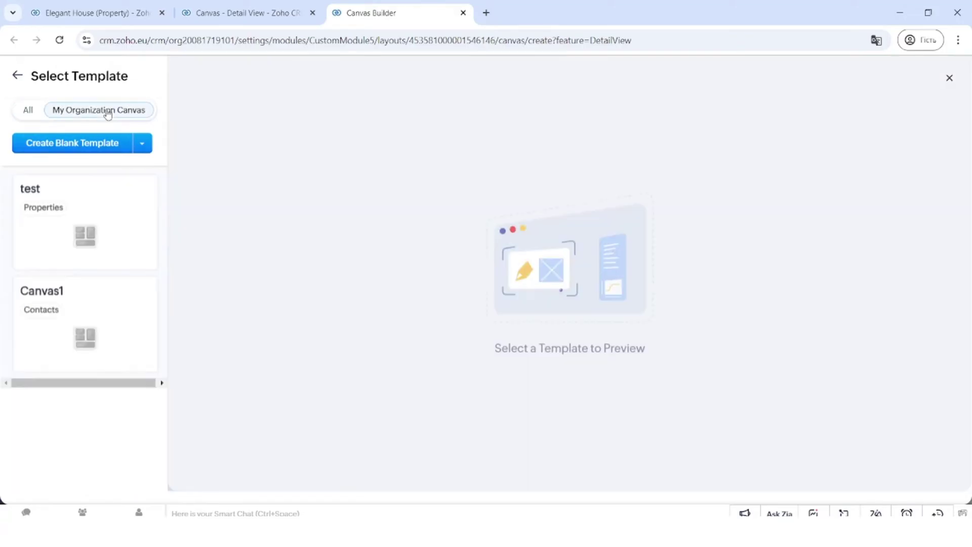
{"action": "left_click", "coordinate": [33, 114]}
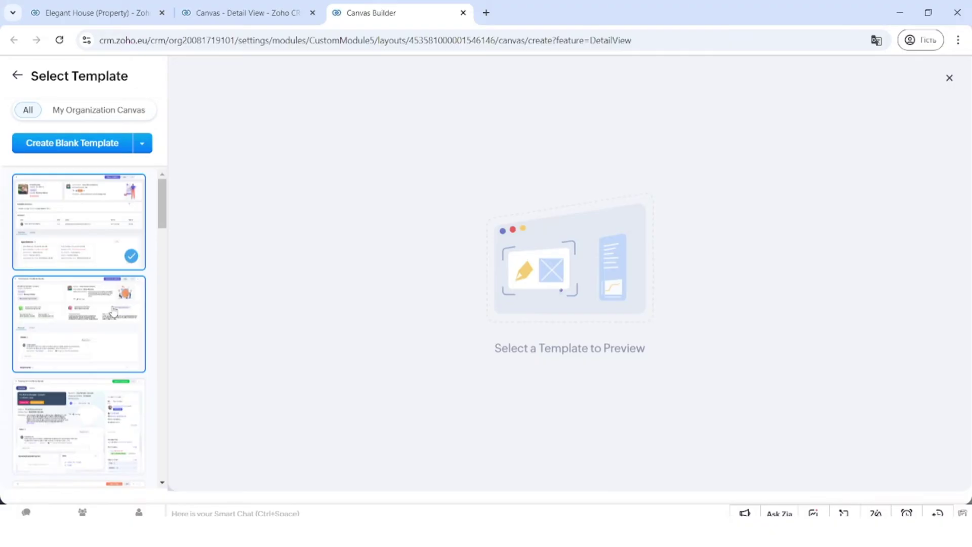
{"action": "scroll", "coordinate": [84, 301], "scroll_direction": "down", "scroll_amount": 8}
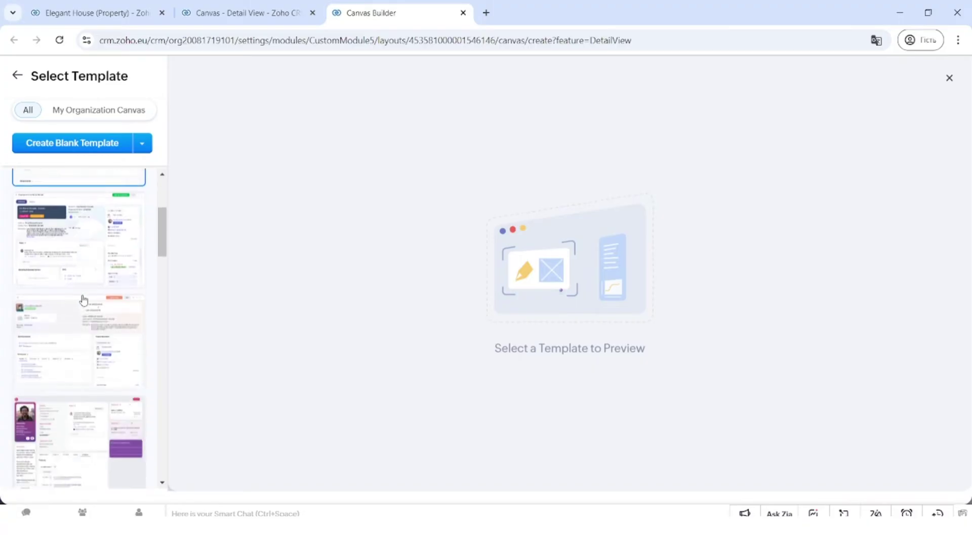
Preview the template with the purple profile card and examine its whole page layout.
{"action": "left_click", "coordinate": [96, 249]}
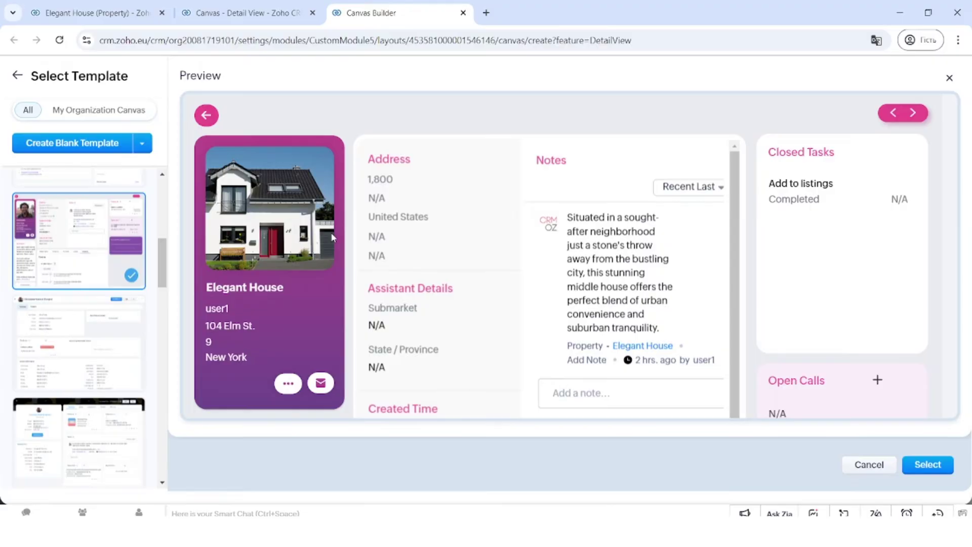
{"action": "scroll", "coordinate": [331, 232], "scroll_direction": "down", "scroll_amount": 8}
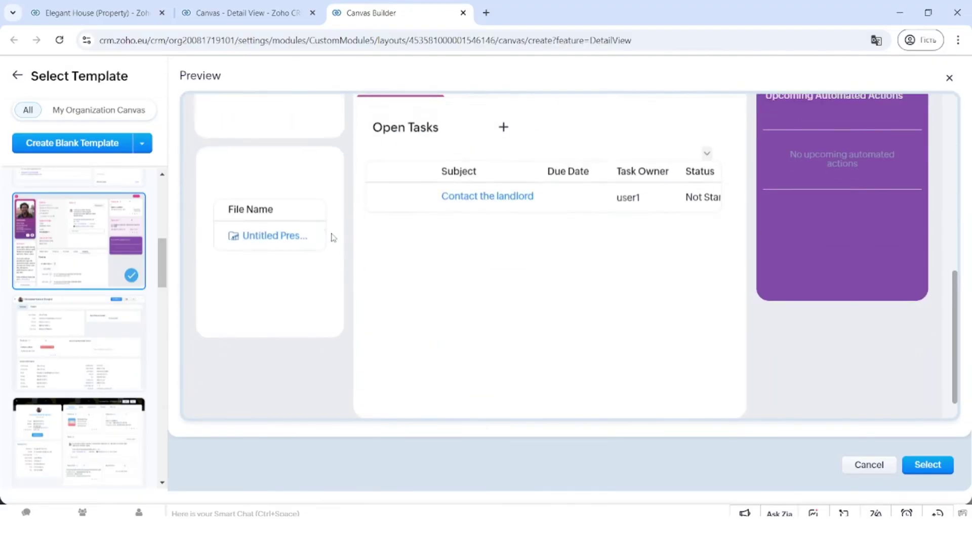
{"action": "scroll", "coordinate": [331, 233], "scroll_direction": "up", "scroll_amount": 5}
{"action": "scroll", "coordinate": [331, 237], "scroll_direction": "up", "scroll_amount": 3}
{"action": "scroll", "coordinate": [304, 228], "scroll_direction": "down", "scroll_amount": 3}
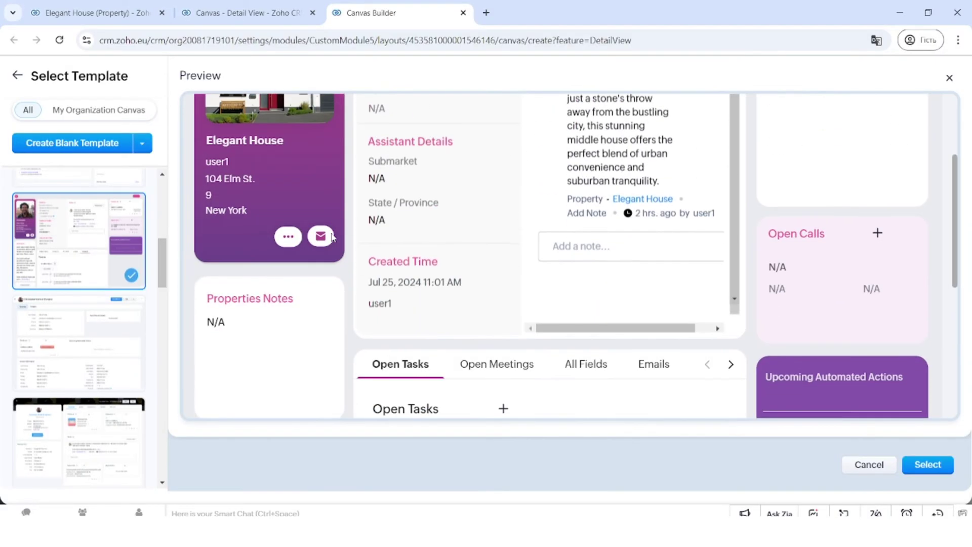
{"action": "scroll", "coordinate": [248, 211], "scroll_direction": "up", "scroll_amount": 2}
{"action": "scroll", "coordinate": [281, 167], "scroll_direction": "up", "scroll_amount": 1}
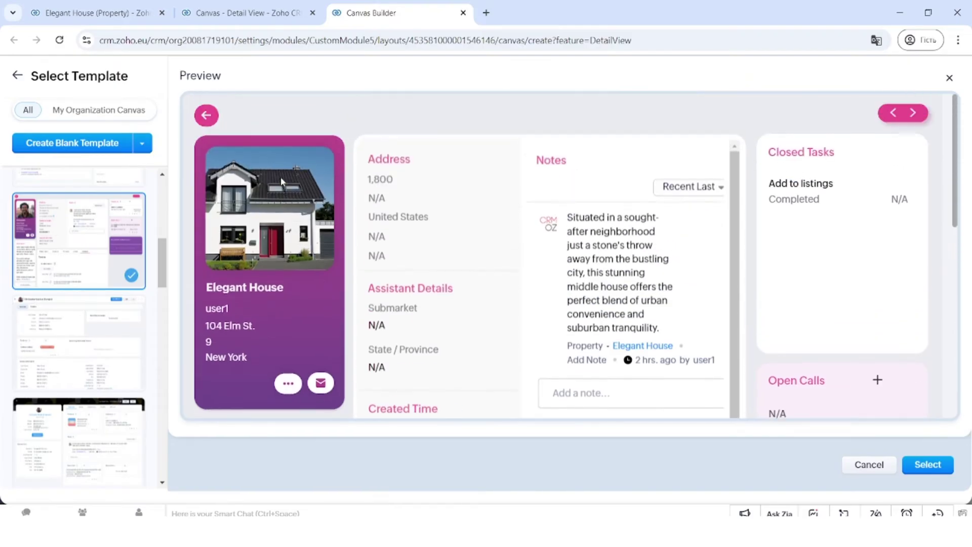
Check the Open Meetings, All Fields and Emails sections in the purple template's preview.
{"action": "scroll", "coordinate": [632, 204], "scroll_direction": "down", "scroll_amount": 5}
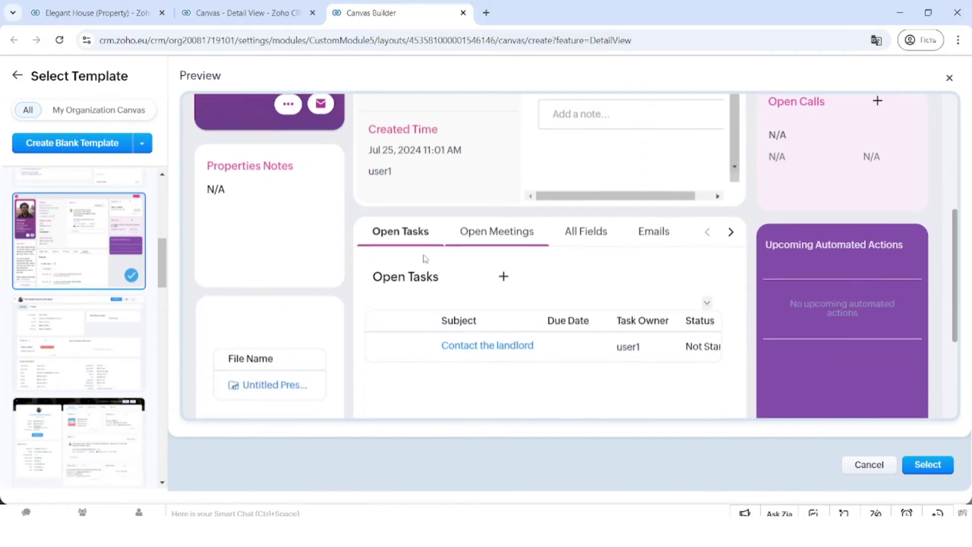
{"action": "left_click", "coordinate": [507, 229]}
{"action": "left_click", "coordinate": [573, 233]}
{"action": "left_click", "coordinate": [661, 231]}
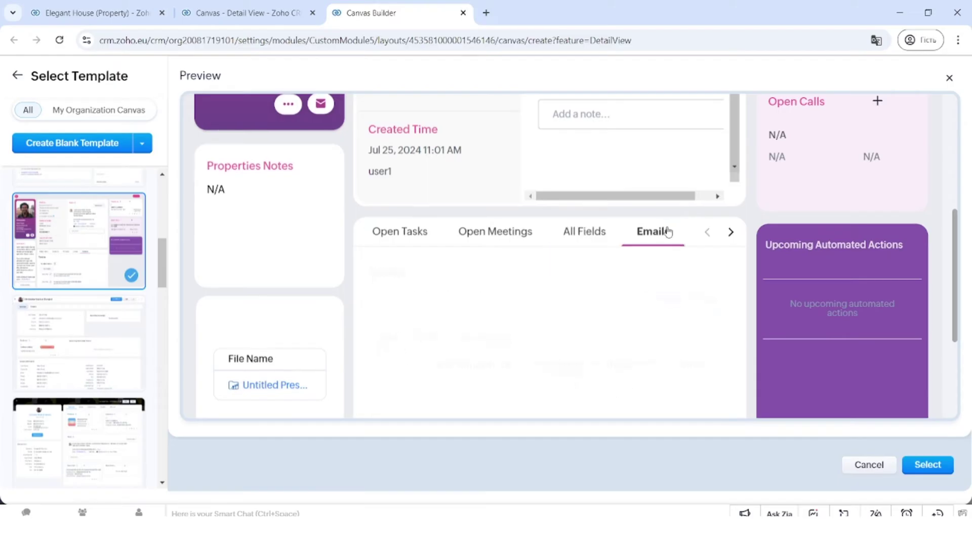
{"action": "scroll", "coordinate": [428, 285], "scroll_direction": "down", "scroll_amount": 3}
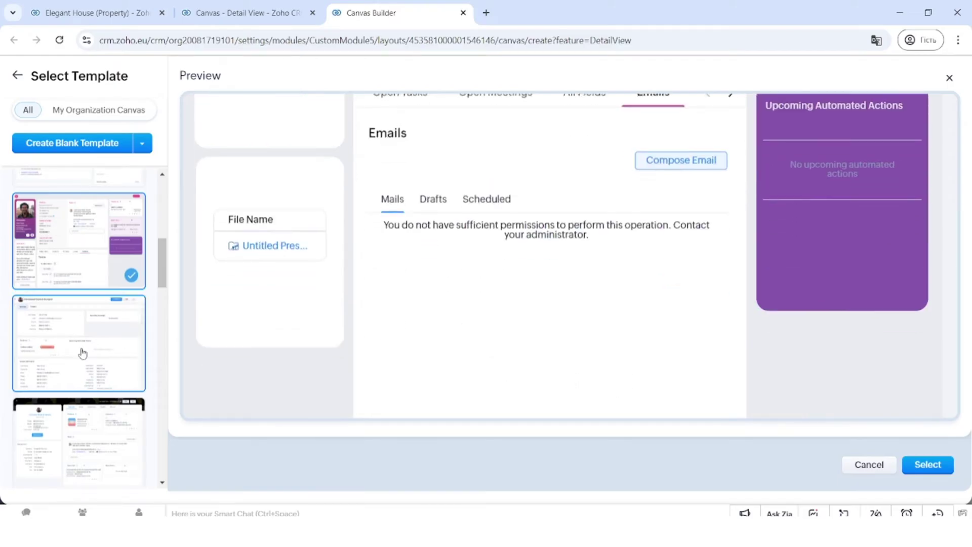
Find the template with the teal content area in the gallery and preview its page layout.
{"action": "scroll", "coordinate": [80, 349], "scroll_direction": "down", "scroll_amount": 4}
{"action": "scroll", "coordinate": [83, 352], "scroll_direction": "down", "scroll_amount": 6}
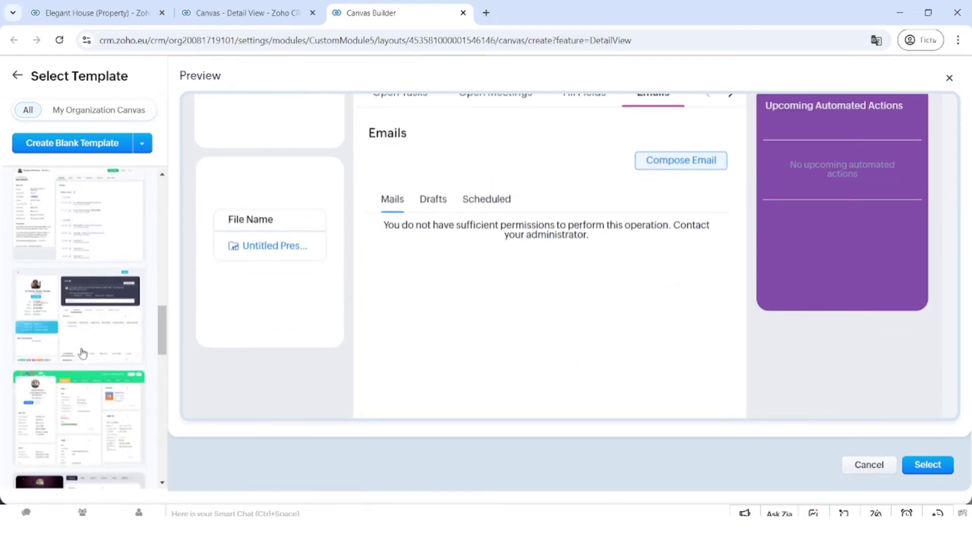
{"action": "scroll", "coordinate": [83, 353], "scroll_direction": "down", "scroll_amount": 2}
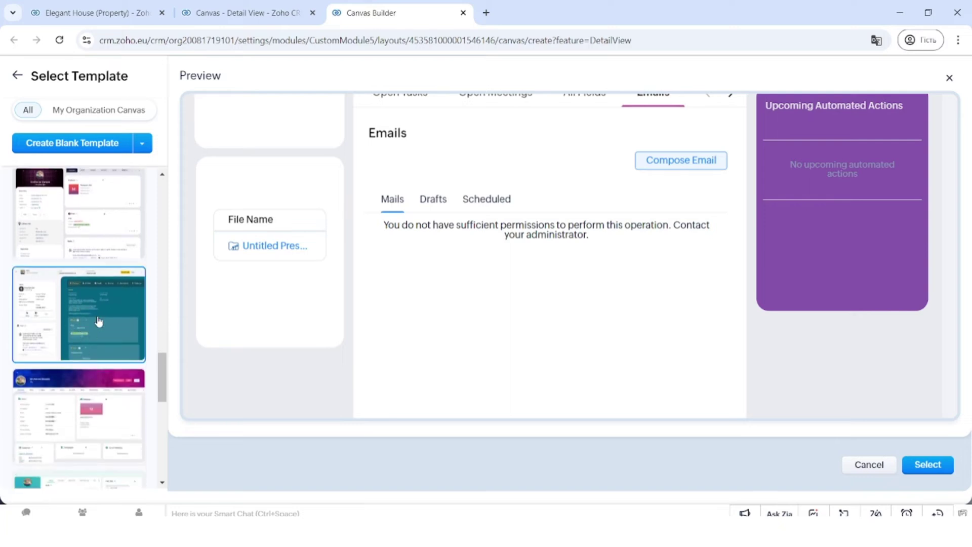
{"action": "left_click", "coordinate": [99, 322]}
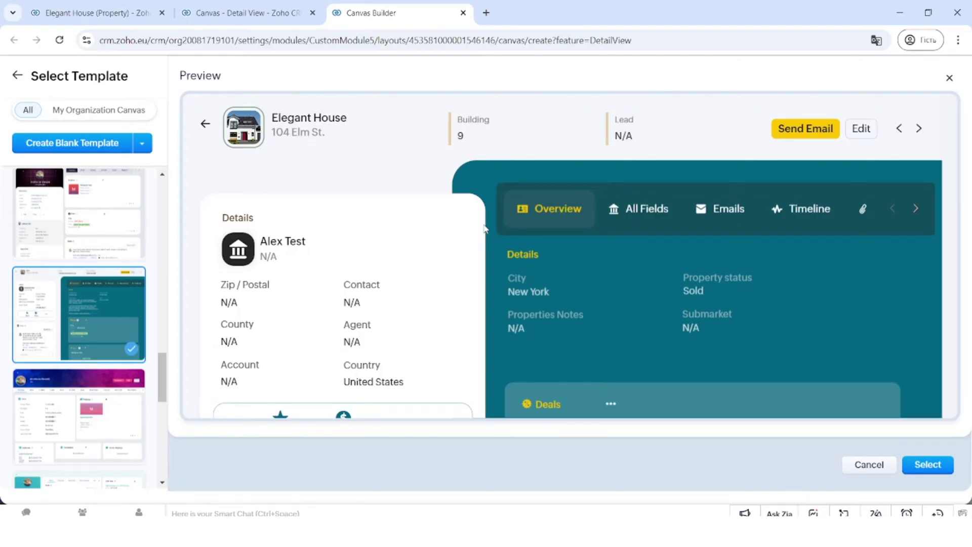
{"action": "scroll", "coordinate": [485, 228], "scroll_direction": "down", "scroll_amount": 3}
{"action": "scroll", "coordinate": [485, 227], "scroll_direction": "up", "scroll_amount": 3}
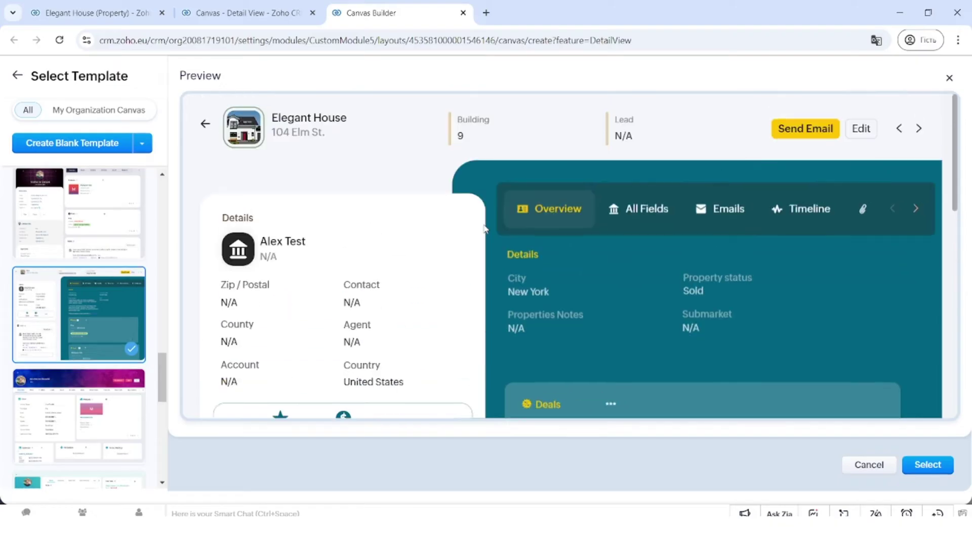
Check the All Fields, Emails, Timeline and Open Meetings sections in the teal template's preview.
{"action": "left_click", "coordinate": [649, 225]}
{"action": "left_click", "coordinate": [735, 213]}
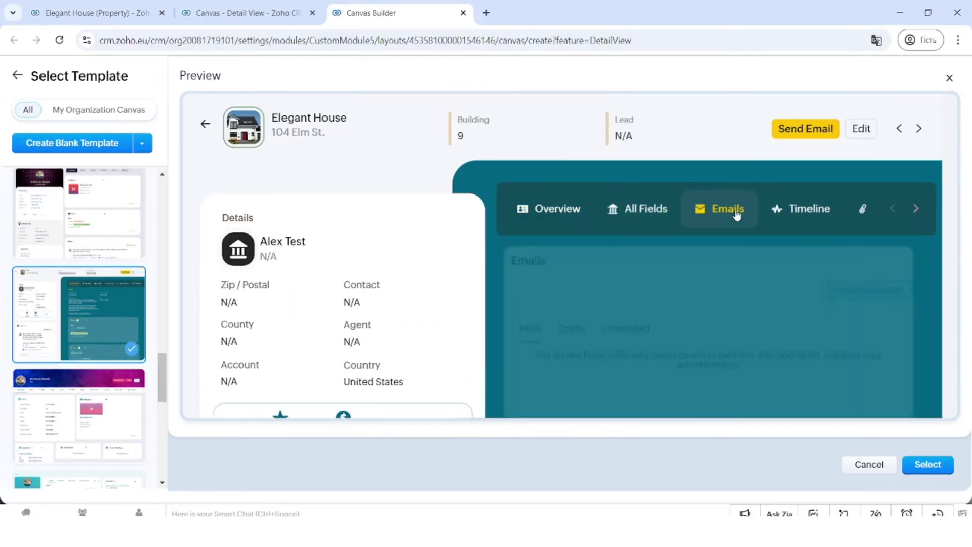
{"action": "left_click", "coordinate": [804, 217]}
{"action": "left_click", "coordinate": [861, 209]}
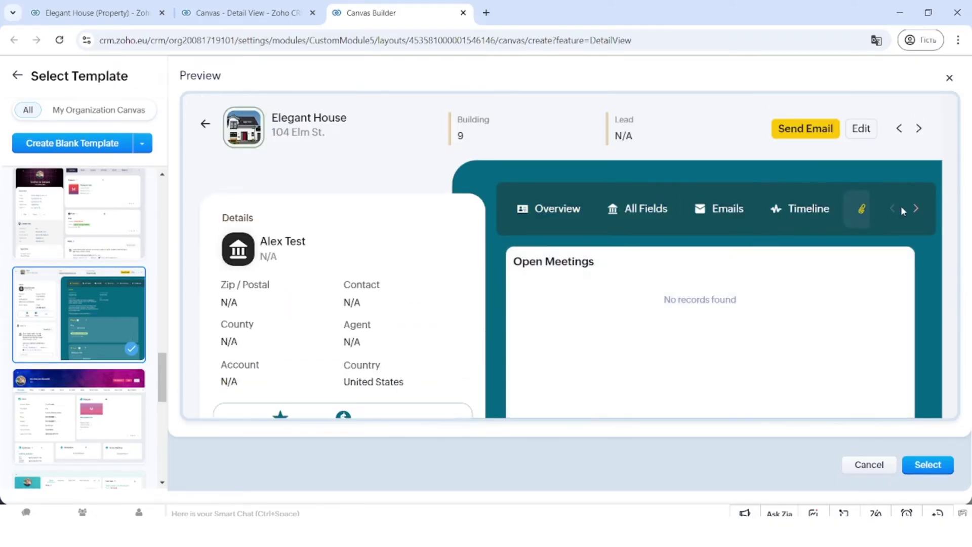
{"action": "left_click", "coordinate": [916, 211]}
Choose the template with the purple profile card from the gallery for the Properties detail page.
{"action": "scroll", "coordinate": [108, 269], "scroll_direction": "up", "scroll_amount": 5}
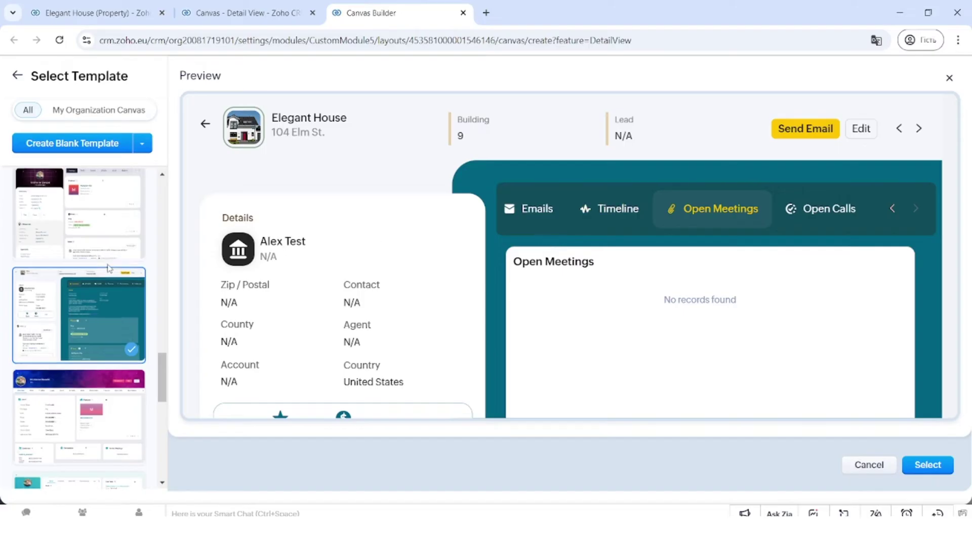
{"action": "scroll", "coordinate": [108, 268], "scroll_direction": "up", "scroll_amount": 5}
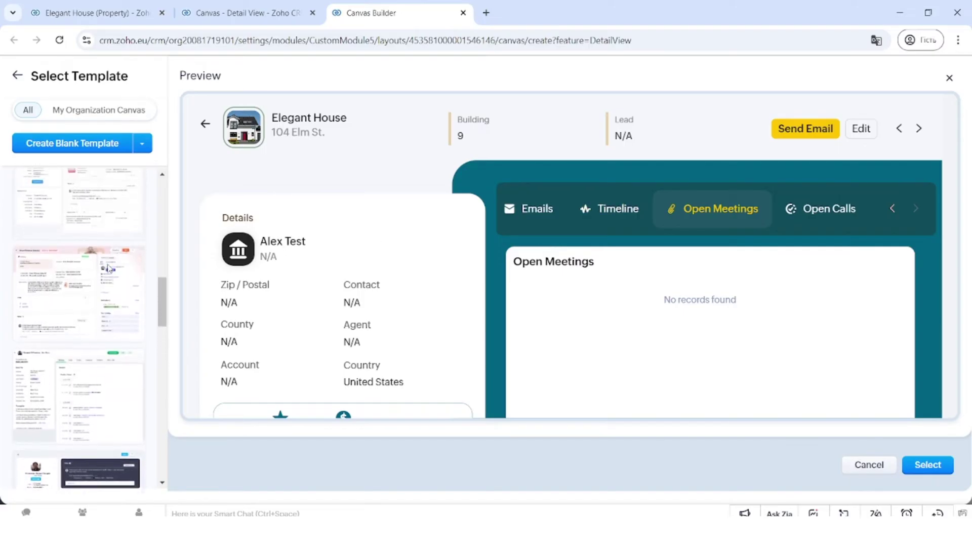
{"action": "scroll", "coordinate": [109, 269], "scroll_direction": "up", "scroll_amount": 5}
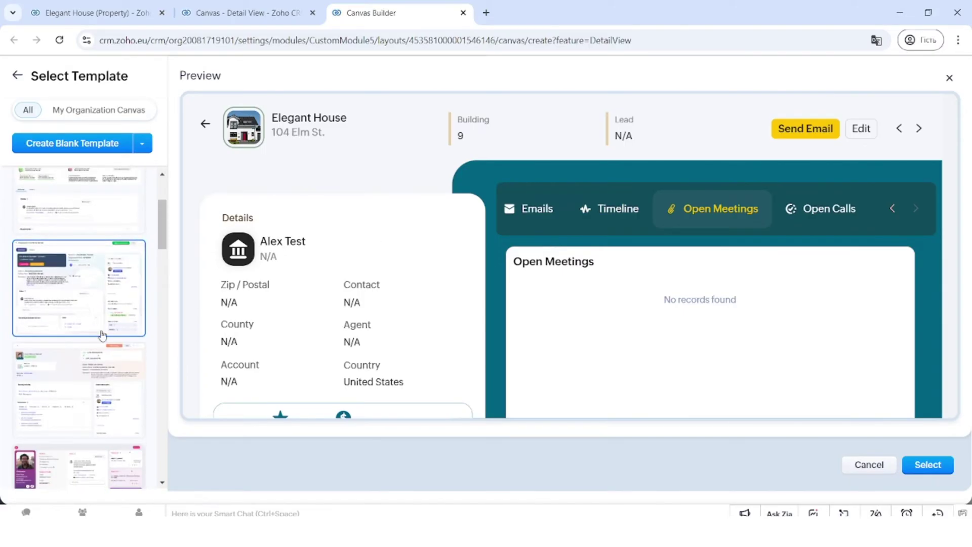
{"action": "scroll", "coordinate": [102, 335], "scroll_direction": "down", "scroll_amount": 1}
{"action": "left_click", "coordinate": [102, 335]}
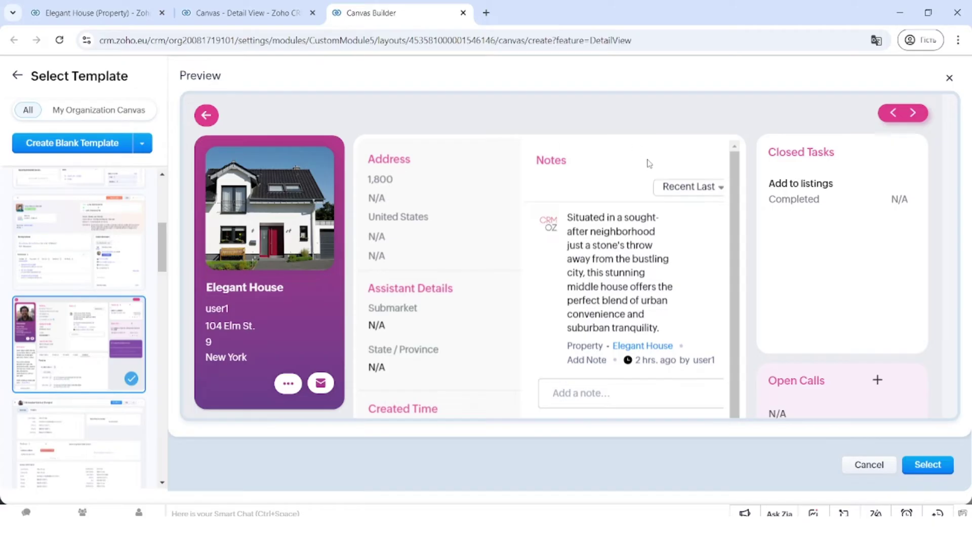
Review the purple template's preview down to its Open Tasks section, and look through the other templates in the gallery.
{"action": "scroll", "coordinate": [648, 163], "scroll_direction": "down", "scroll_amount": 3}
{"action": "scroll", "coordinate": [645, 163], "scroll_direction": "up", "scroll_amount": 3}
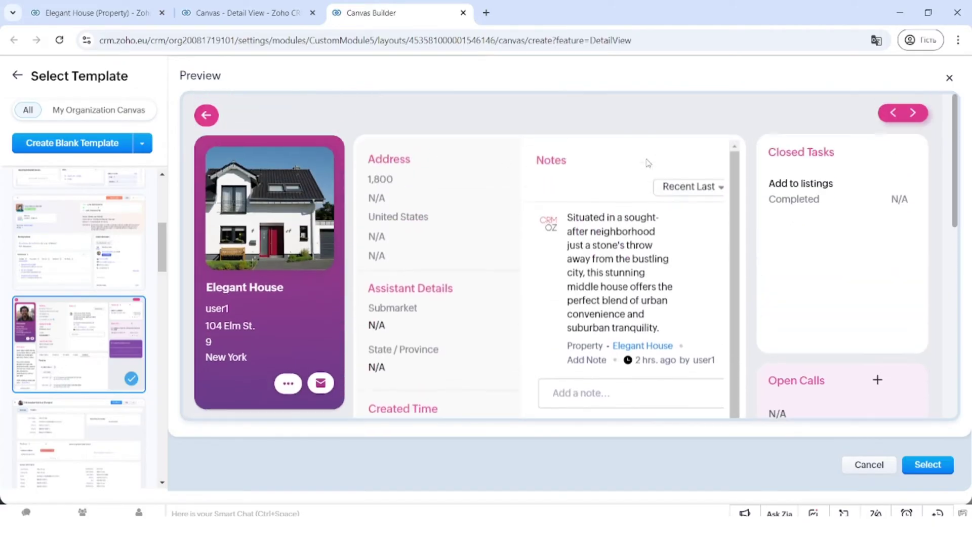
{"action": "scroll", "coordinate": [643, 226], "scroll_direction": "down", "scroll_amount": 5}
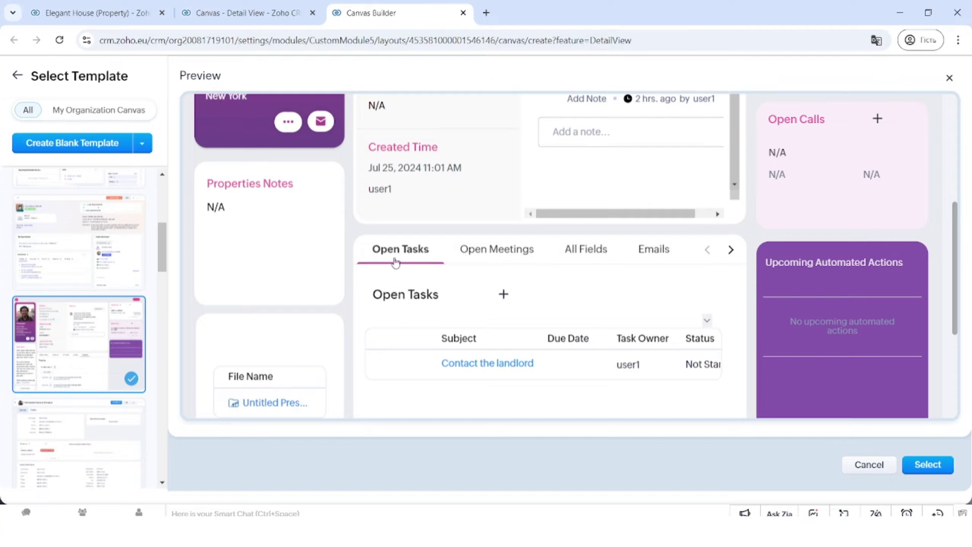
{"action": "scroll", "coordinate": [481, 269], "scroll_direction": "down", "scroll_amount": 1}
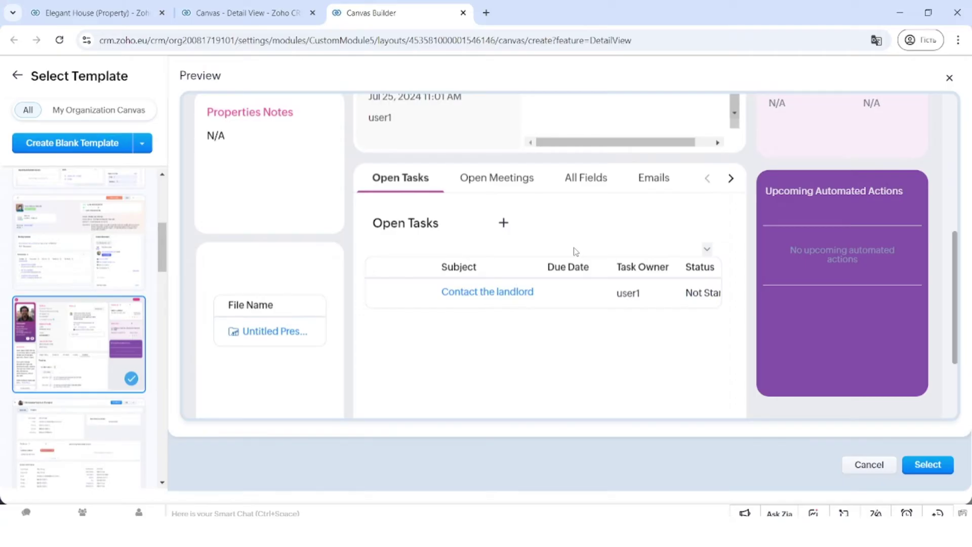
{"action": "scroll", "coordinate": [575, 252], "scroll_direction": "up", "scroll_amount": 3}
{"action": "scroll", "coordinate": [554, 243], "scroll_direction": "up", "scroll_amount": 2}
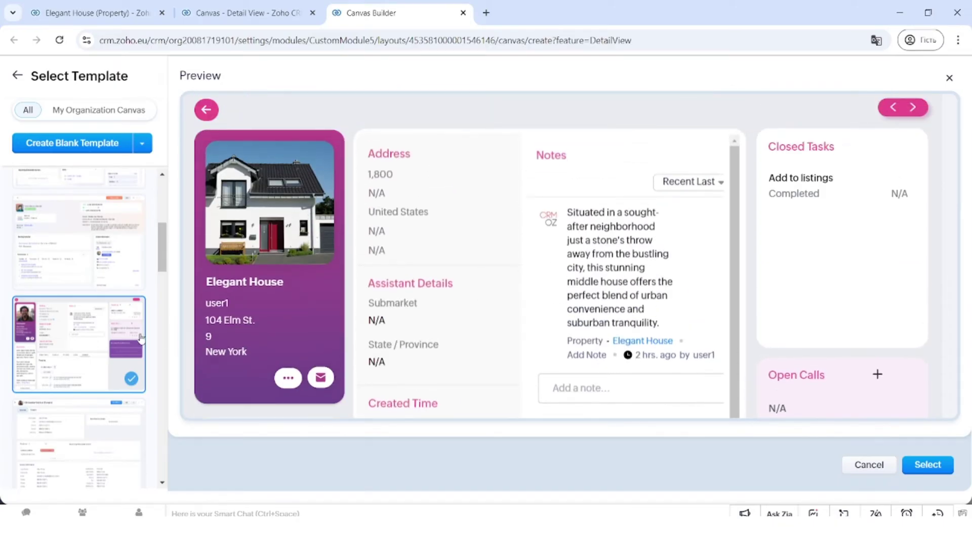
{"action": "scroll", "coordinate": [142, 324], "scroll_direction": "down", "scroll_amount": 5}
{"action": "scroll", "coordinate": [141, 338], "scroll_direction": "up", "scroll_amount": 5}
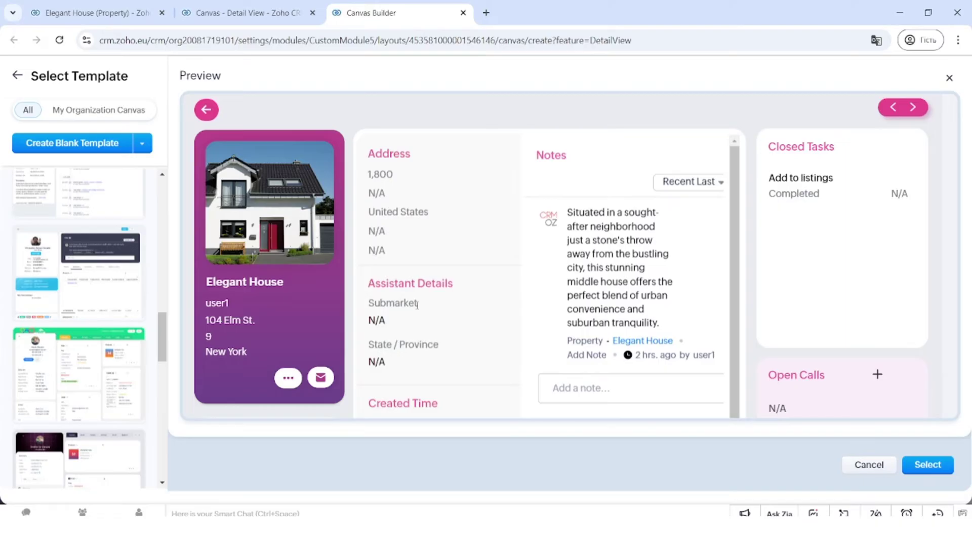
Check the purple profile card template's preview once more and start the Properties detail page from it.
{"action": "scroll", "coordinate": [291, 287], "scroll_direction": "down", "scroll_amount": 2}
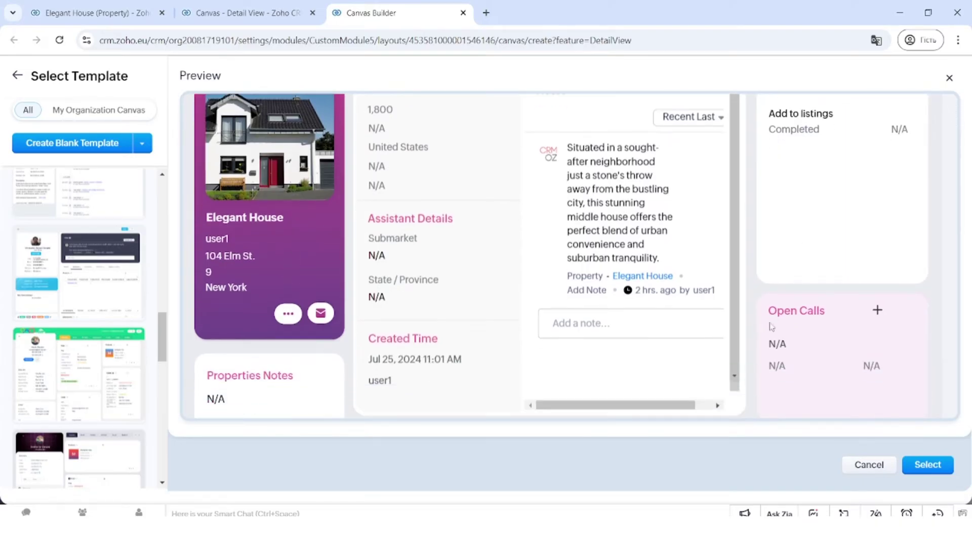
{"action": "scroll", "coordinate": [726, 316], "scroll_direction": "up", "scroll_amount": 2}
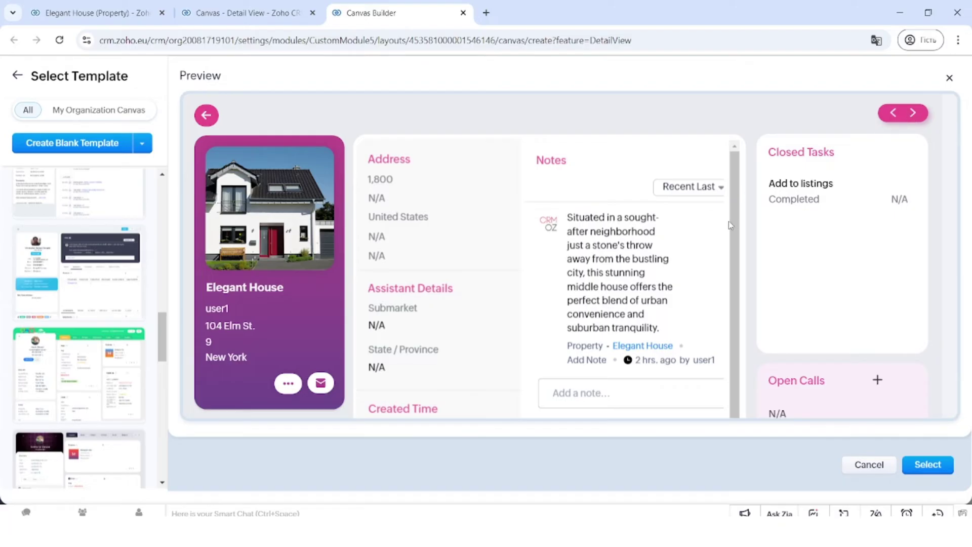
{"action": "left_click", "coordinate": [928, 464]}
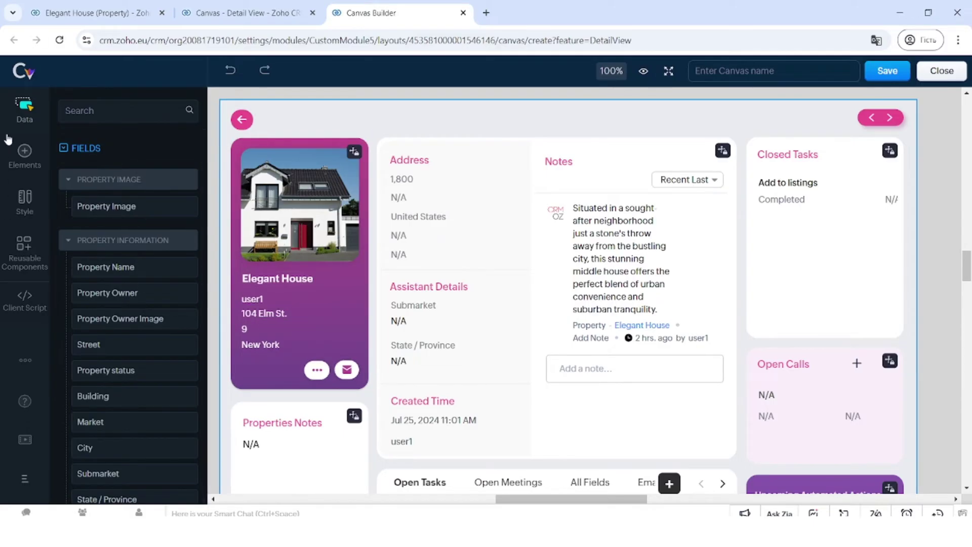
Collapse the Fields, Related List, Actions and Button groups in the builder's data components.
{"action": "left_click", "coordinate": [14, 117]}
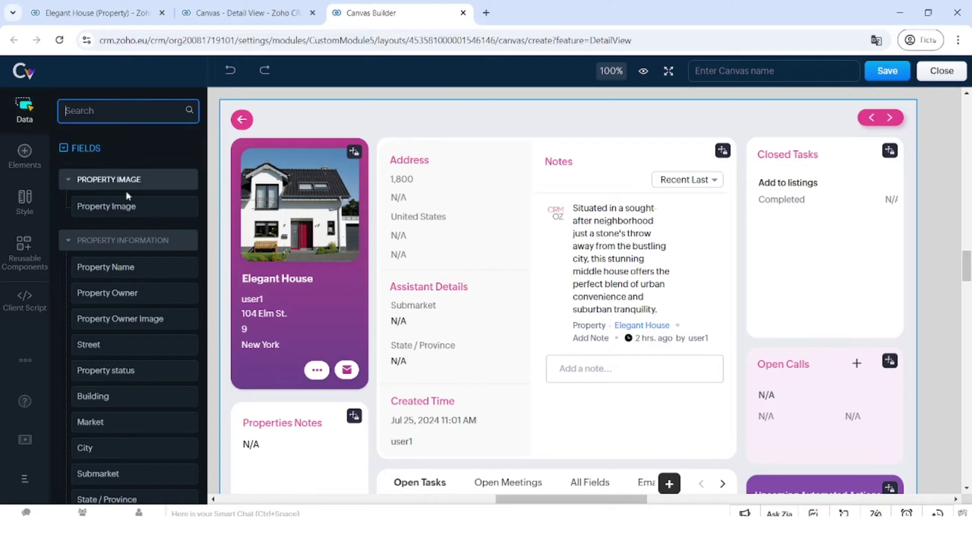
{"action": "left_click", "coordinate": [62, 152]}
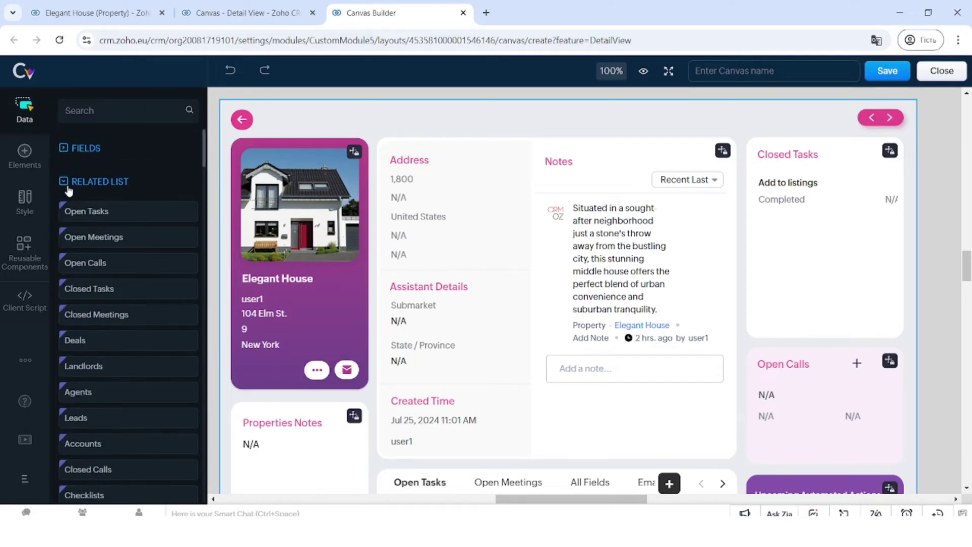
{"action": "left_click", "coordinate": [63, 183]}
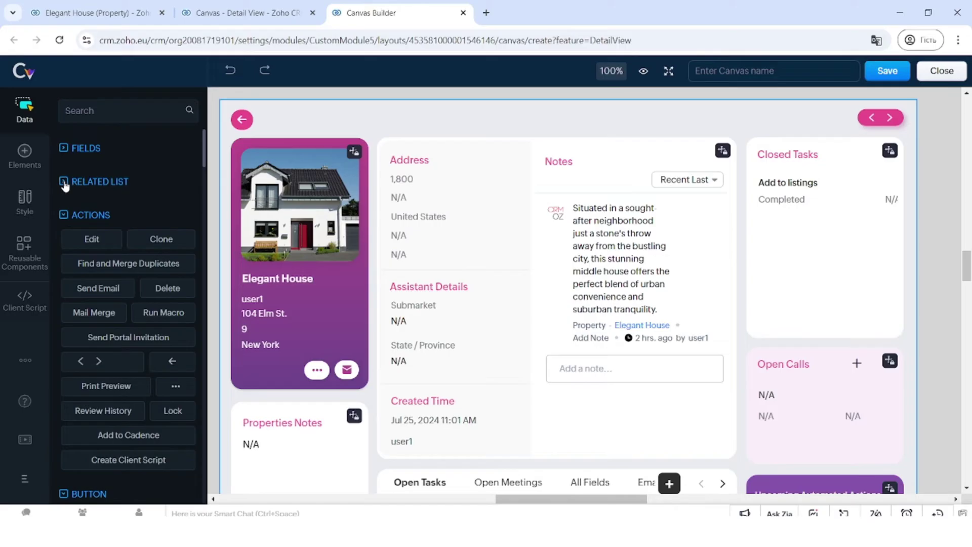
{"action": "left_click", "coordinate": [63, 216]}
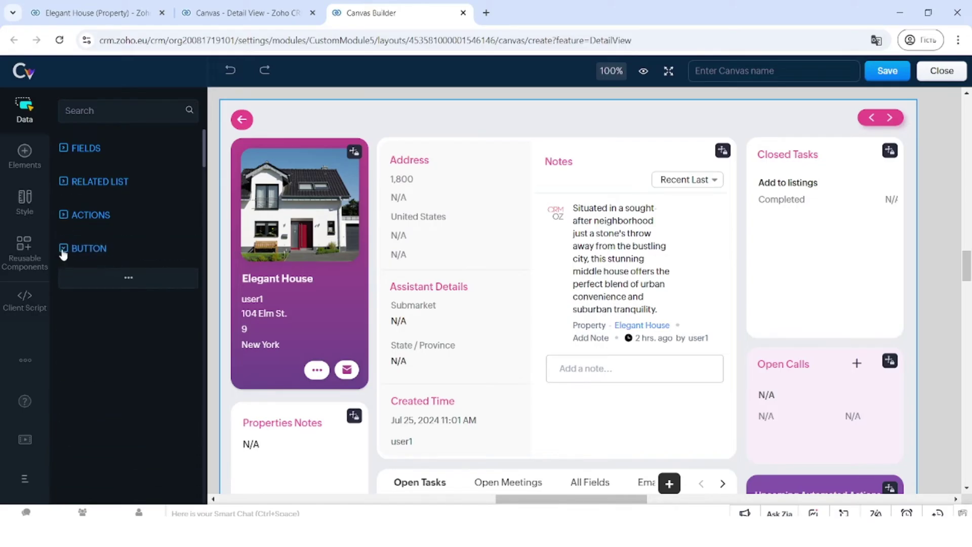
{"action": "left_click", "coordinate": [63, 249]}
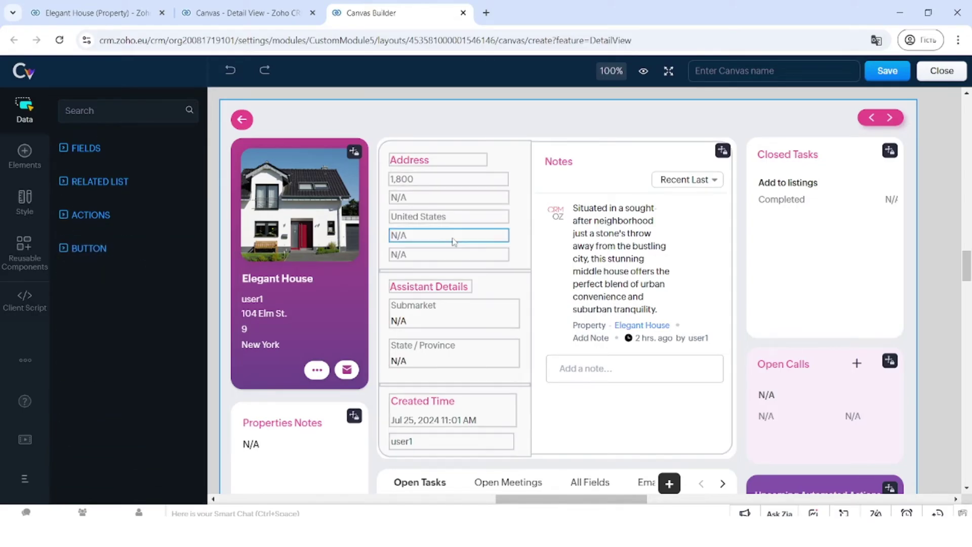
Add a blank Section element to the empty page area below the Open Tasks block and reposition it there.
{"action": "left_click", "coordinate": [36, 161]}
{"action": "scroll", "coordinate": [400, 267], "scroll_direction": "down", "scroll_amount": 8}
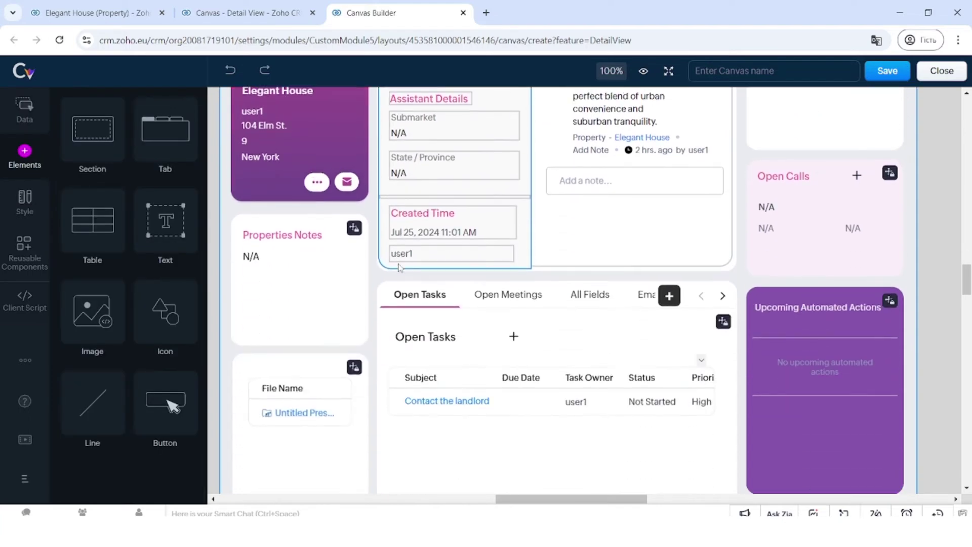
{"action": "scroll", "coordinate": [400, 267], "scroll_direction": "down", "scroll_amount": 4}
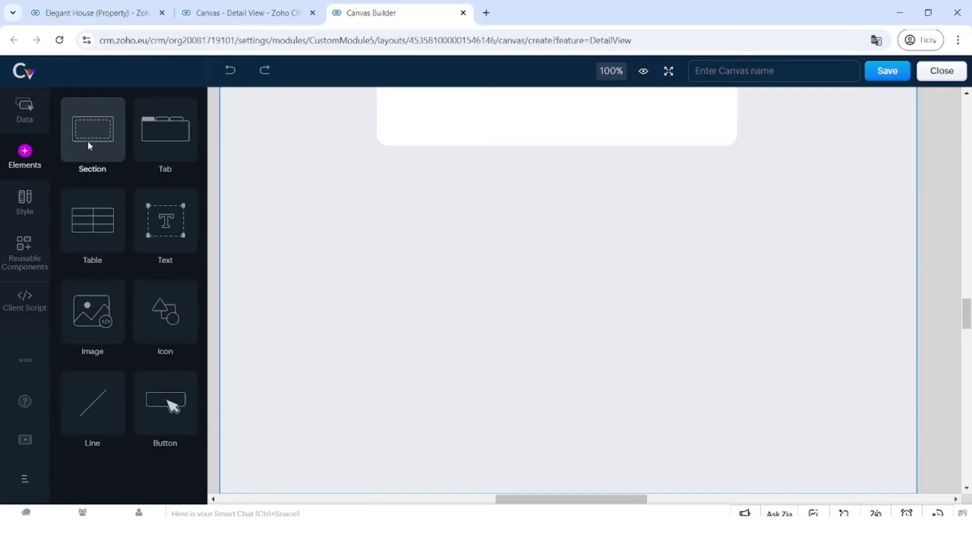
{"action": "left_click_drag", "start_coordinate": [87, 140], "coordinate": [375, 266]}
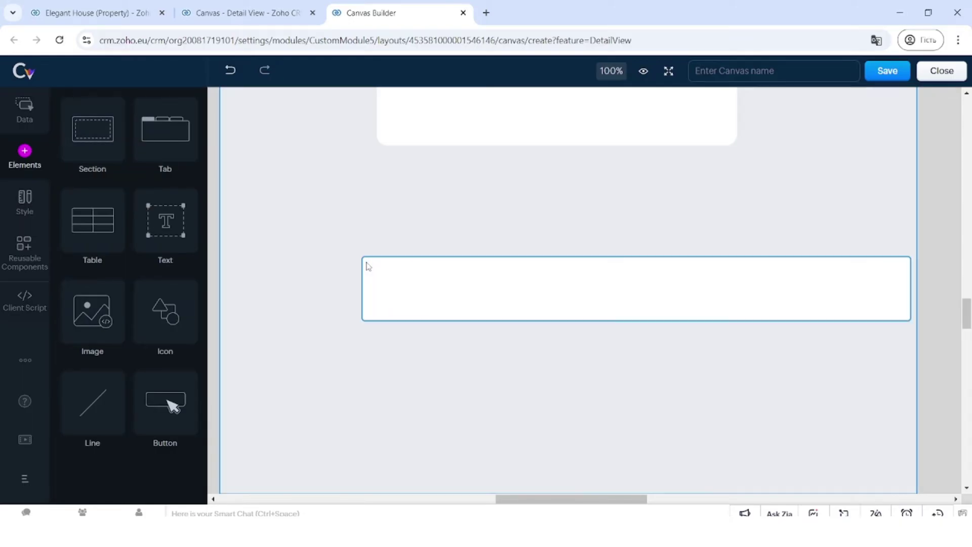
{"action": "left_click_drag", "start_coordinate": [550, 289], "coordinate": [599, 262]}
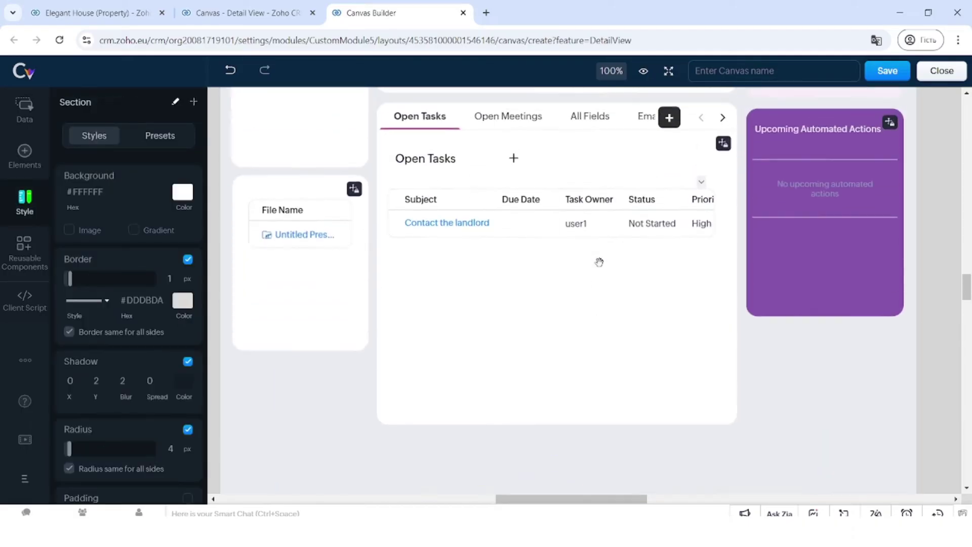
Examine the template's existing sections, from Closed Tasks and Notes down to Open Tasks, Upcoming Automated Actions and the new blank section.
{"action": "scroll", "coordinate": [599, 262], "scroll_direction": "down", "scroll_amount": 2}
{"action": "scroll", "coordinate": [599, 262], "scroll_direction": "up", "scroll_amount": 3}
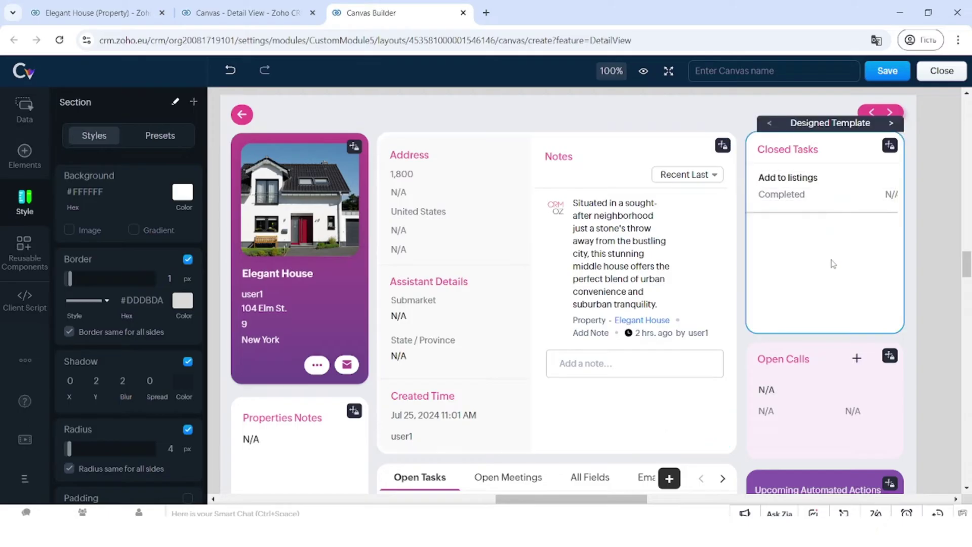
{"action": "scroll", "coordinate": [832, 264], "scroll_direction": "down", "scroll_amount": 3}
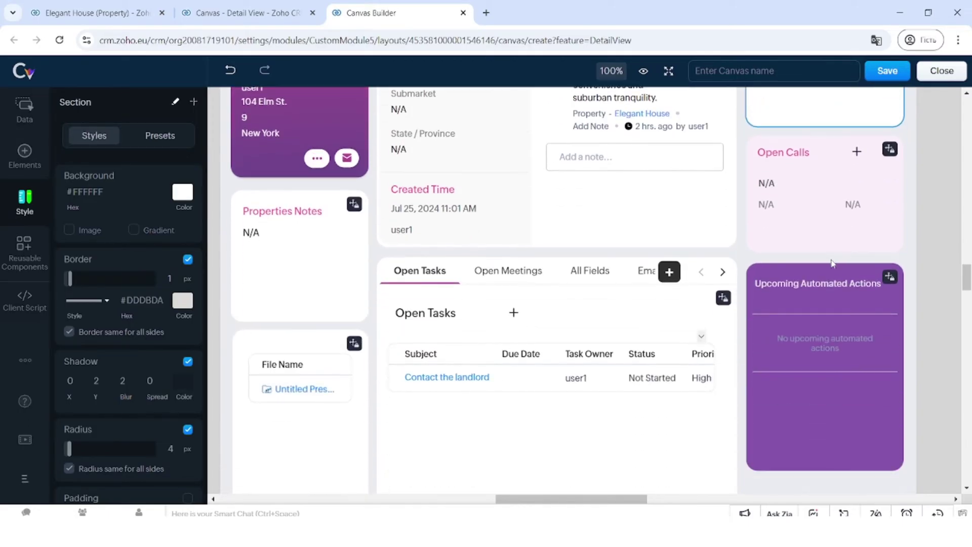
{"action": "scroll", "coordinate": [676, 269], "scroll_direction": "up", "scroll_amount": 5}
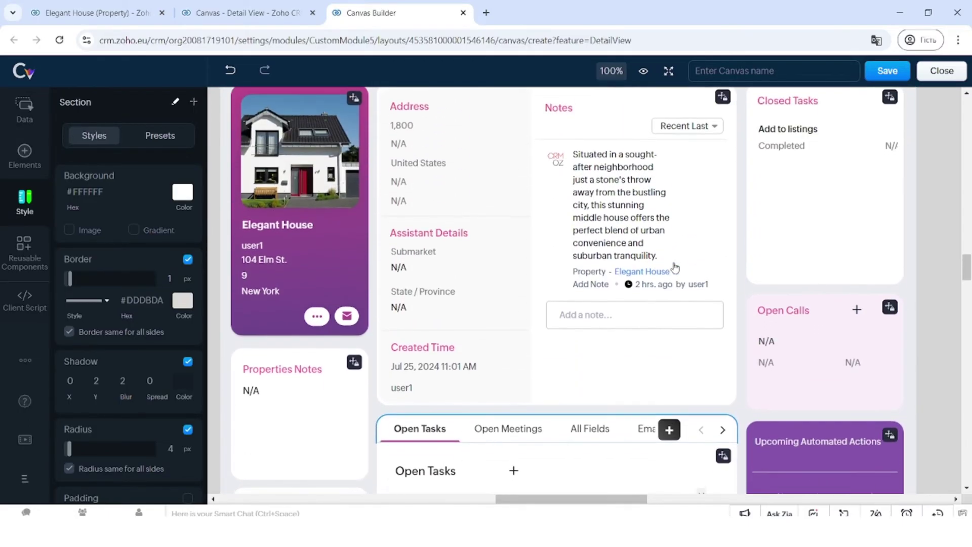
{"action": "scroll", "coordinate": [674, 267], "scroll_direction": "down", "scroll_amount": 5}
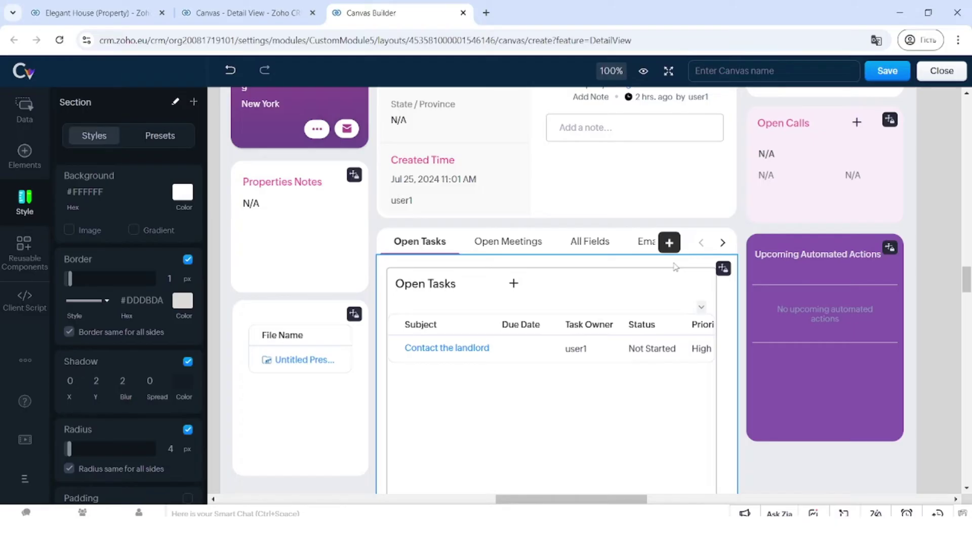
{"action": "scroll", "coordinate": [675, 267], "scroll_direction": "down", "scroll_amount": 5}
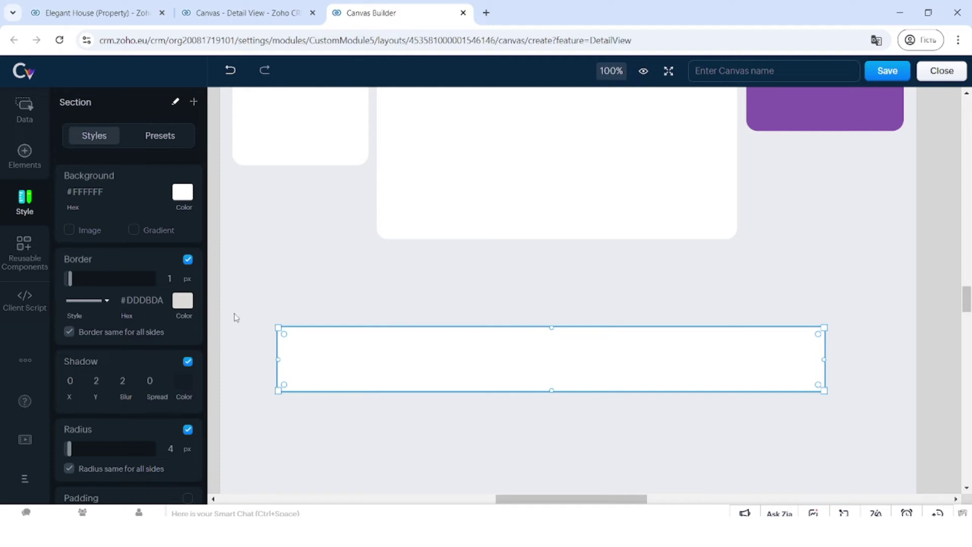
Apply the gallery preset with the light green fill and offset green shadow to the new section.
{"action": "left_click", "coordinate": [168, 137]}
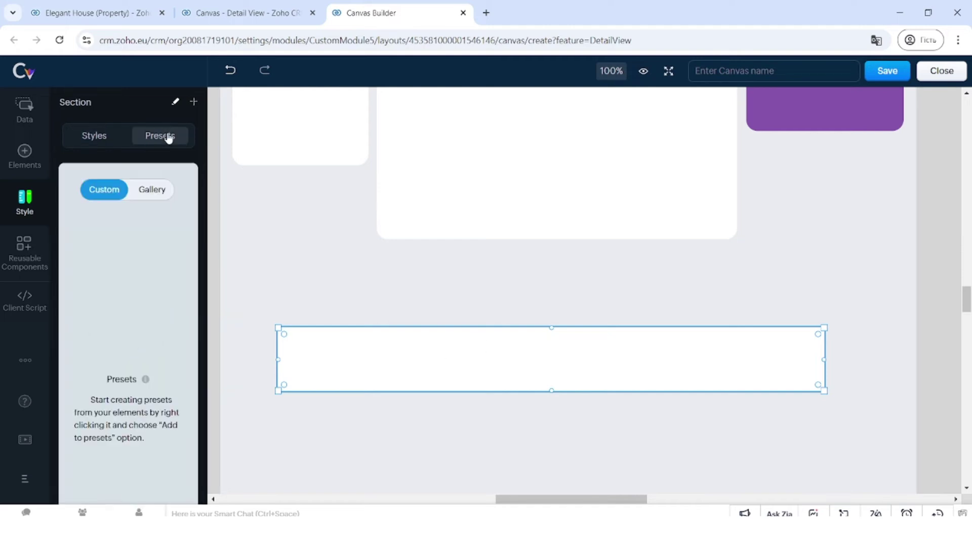
{"action": "left_click", "coordinate": [153, 191]}
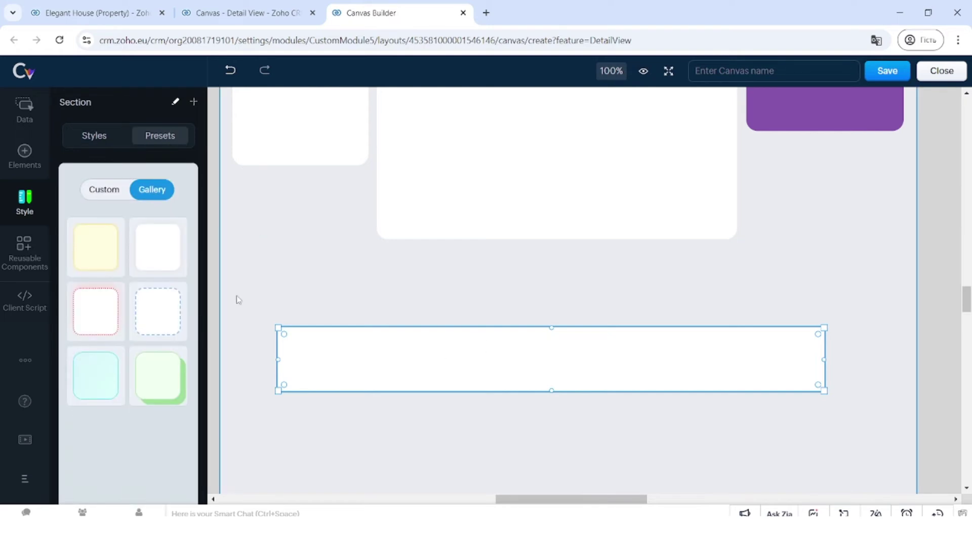
{"action": "left_click", "coordinate": [176, 383]}
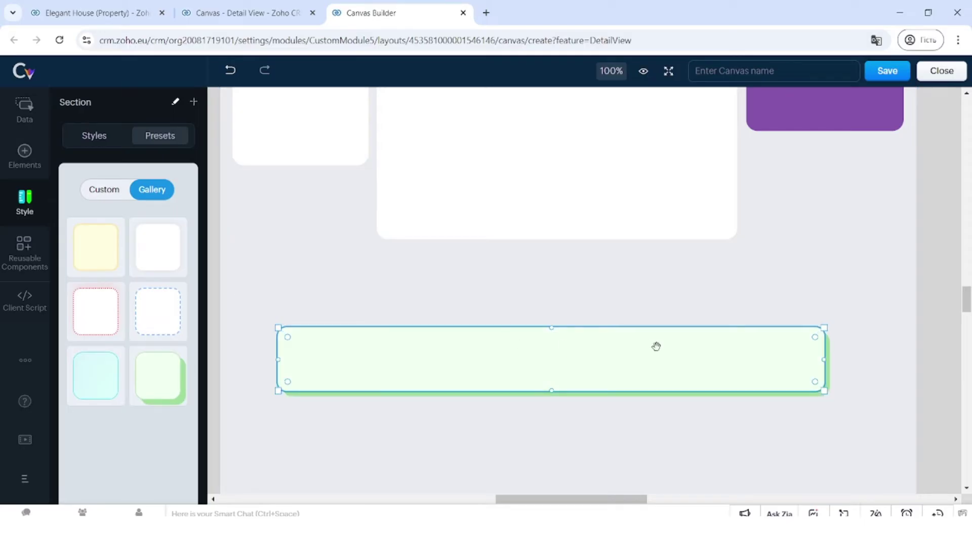
{"action": "left_click", "coordinate": [783, 269]}
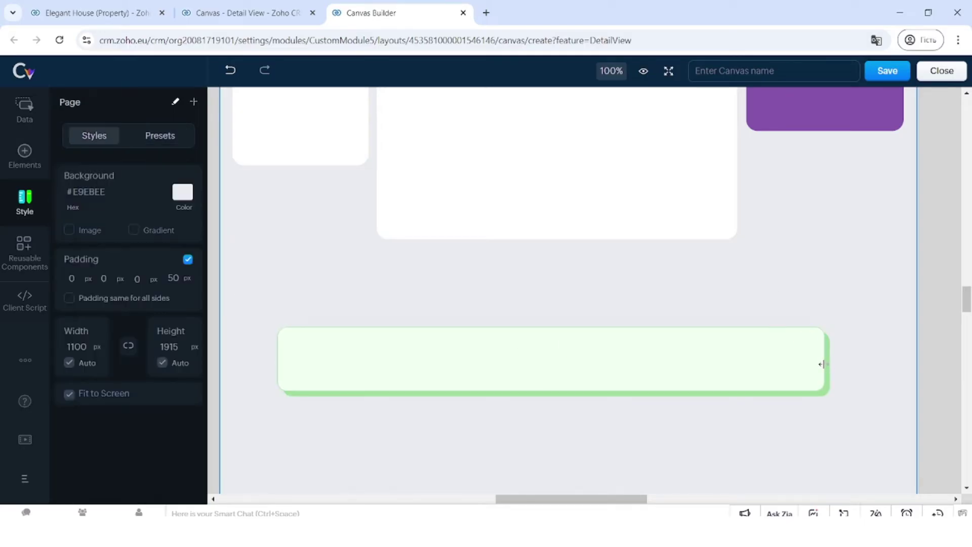
Recolour the new section with a dark blue #002060 border, a light blue shadow and a cyan #16D0EF background.
{"action": "left_click", "coordinate": [512, 354]}
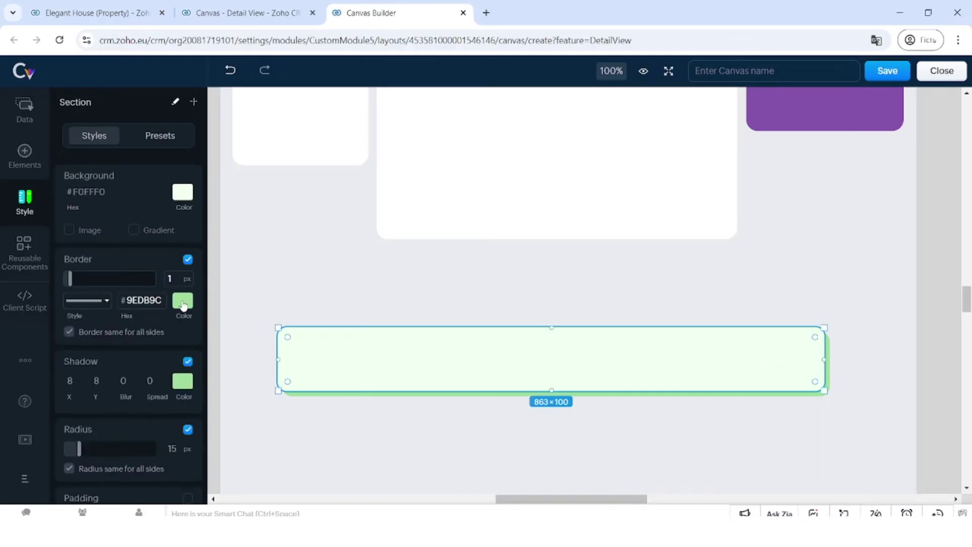
{"action": "left_click", "coordinate": [182, 303]}
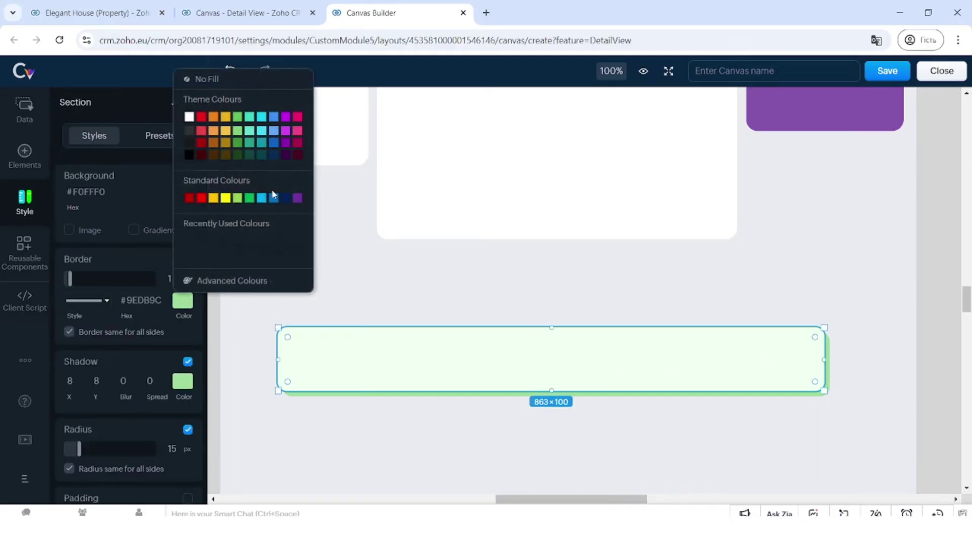
{"action": "left_click", "coordinate": [284, 200]}
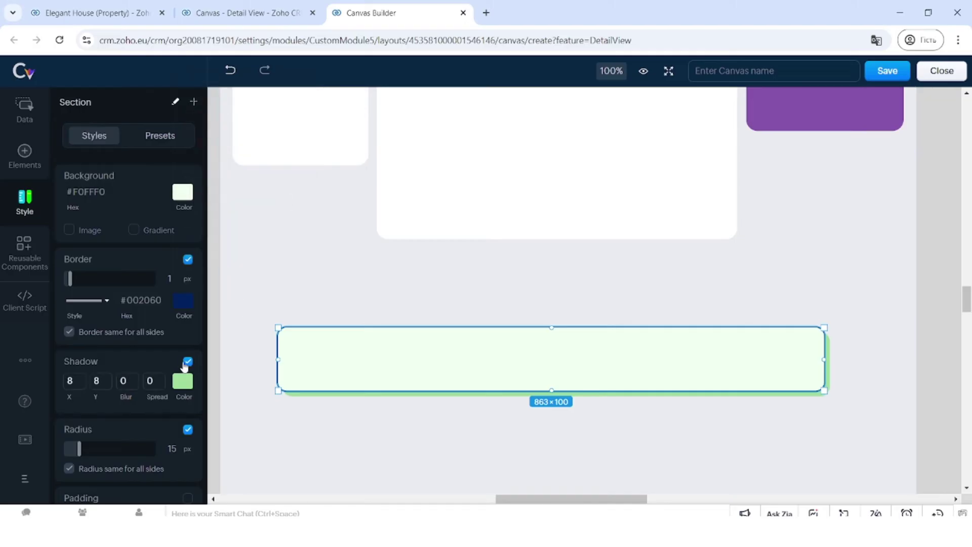
{"action": "left_click", "coordinate": [187, 387]}
{"action": "left_click", "coordinate": [278, 206]}
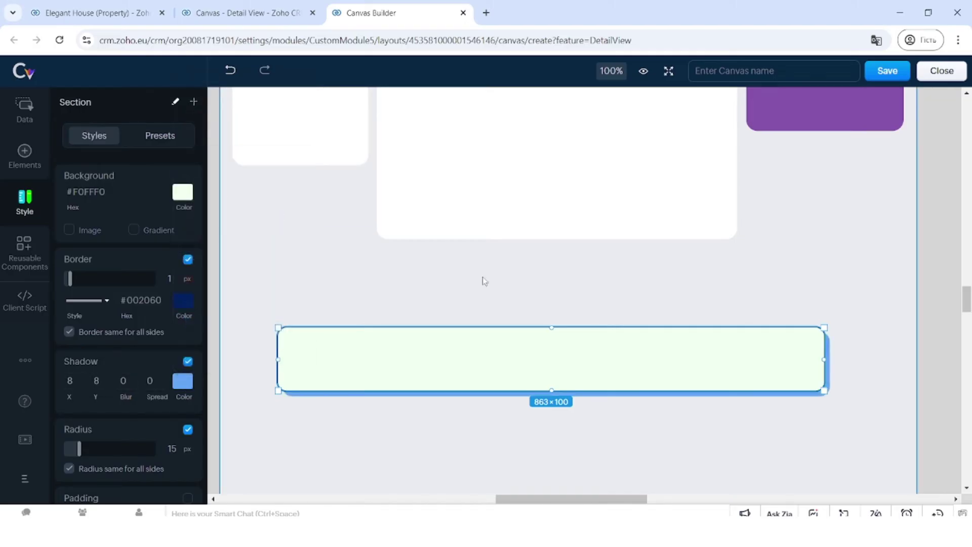
{"action": "left_click", "coordinate": [183, 194]}
{"action": "left_click", "coordinate": [260, 251]}
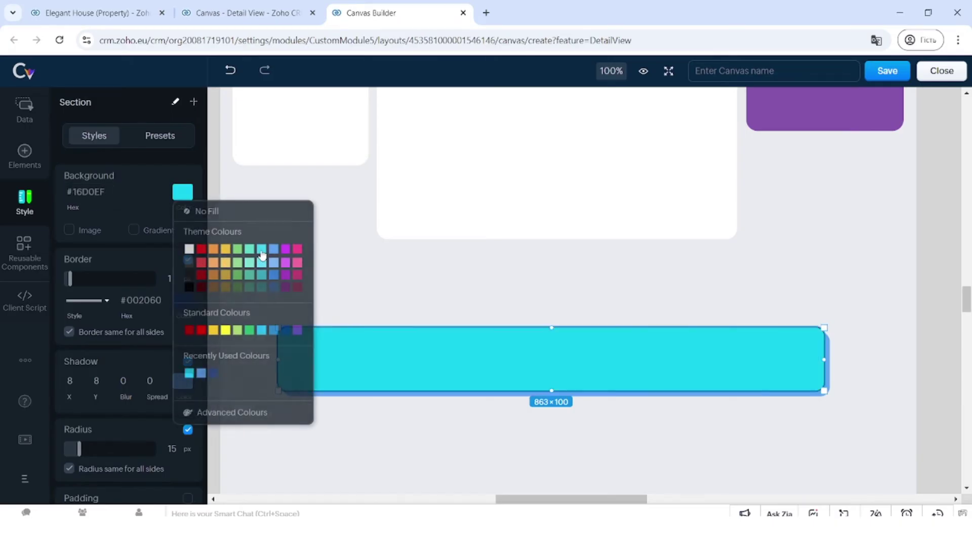
{"action": "left_click", "coordinate": [430, 276]}
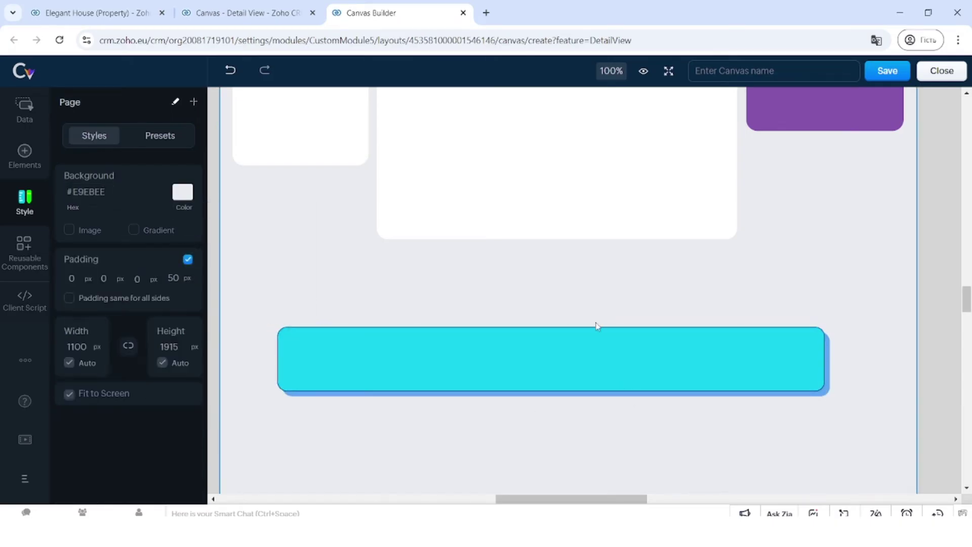
Delete the cyan section and add a Tab element to the empty area below the Open Tasks block instead.
{"action": "left_click", "coordinate": [365, 356]}
{"action": "key", "text": "Delete"}
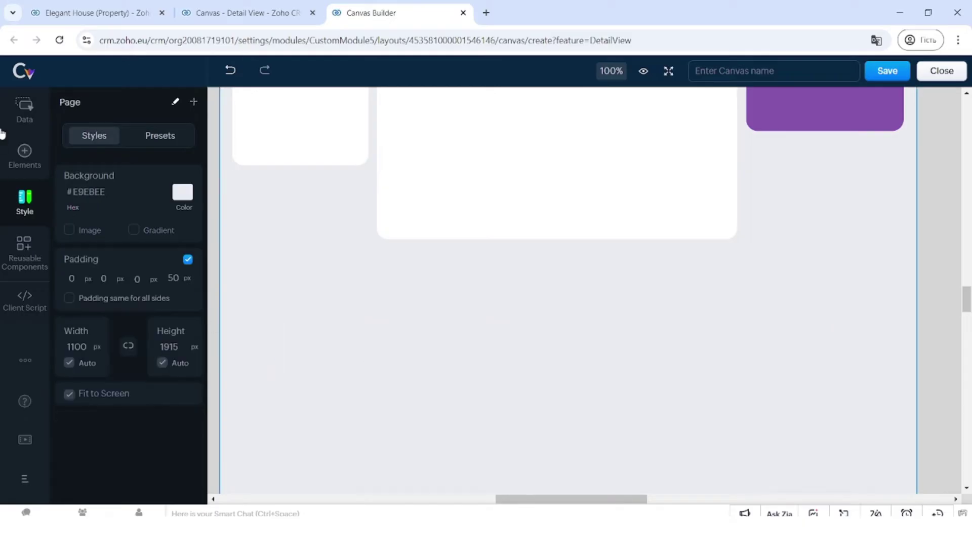
{"action": "left_click", "coordinate": [26, 155]}
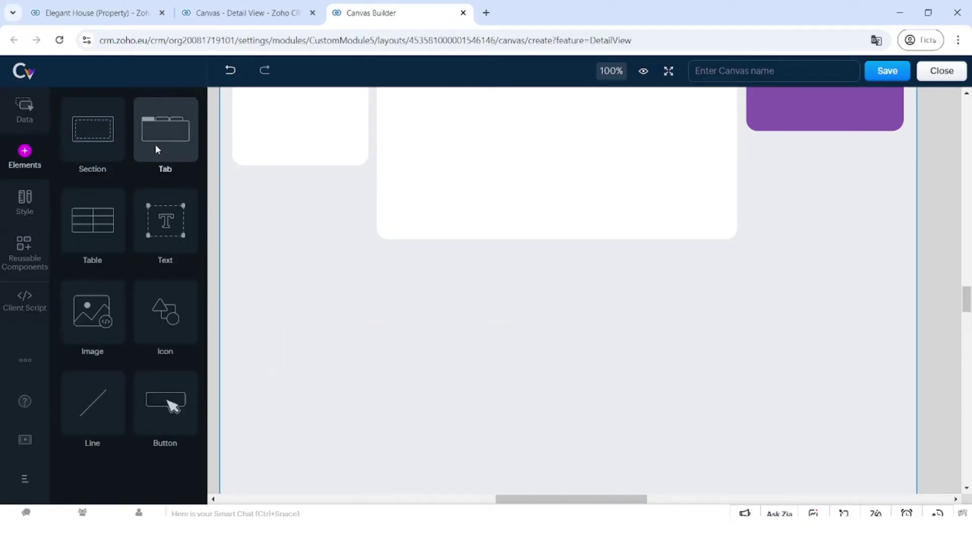
{"action": "left_click_drag", "start_coordinate": [178, 127], "coordinate": [317, 295]}
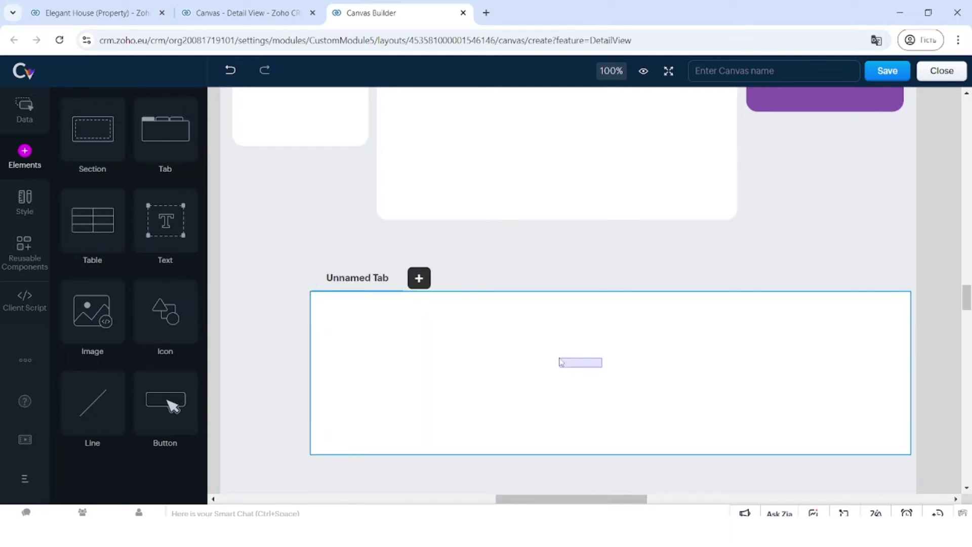
Look through the template's Open Meetings, All Fields, Emails and Open Tasks tabs, and return to the newly added tab container.
{"action": "scroll", "coordinate": [562, 316], "scroll_direction": "up", "scroll_amount": 5}
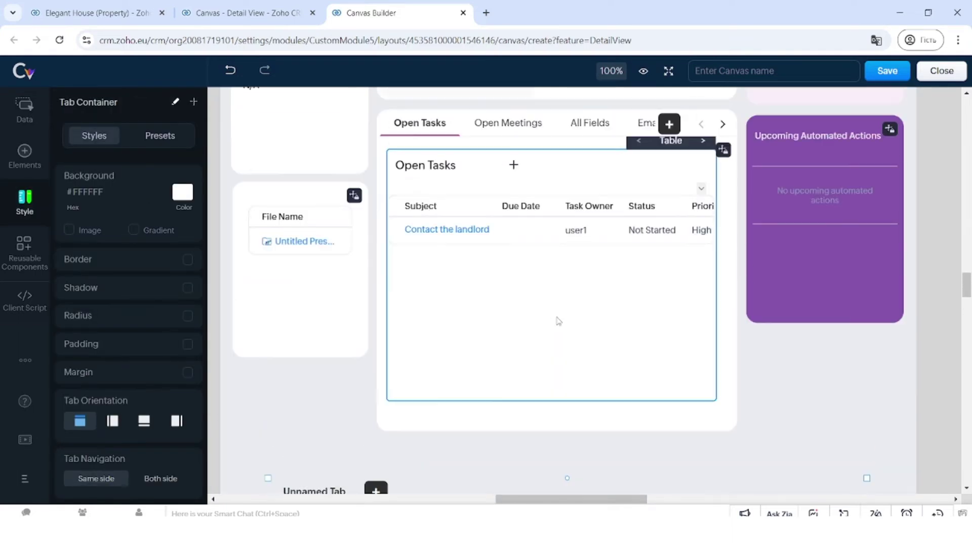
{"action": "left_click", "coordinate": [496, 207]}
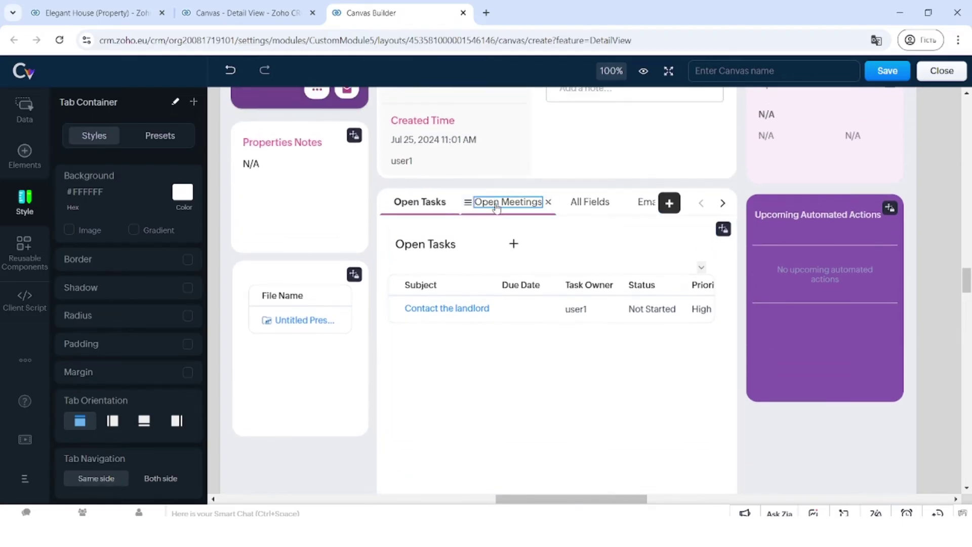
{"action": "left_click", "coordinate": [496, 205]}
{"action": "left_click", "coordinate": [582, 204]}
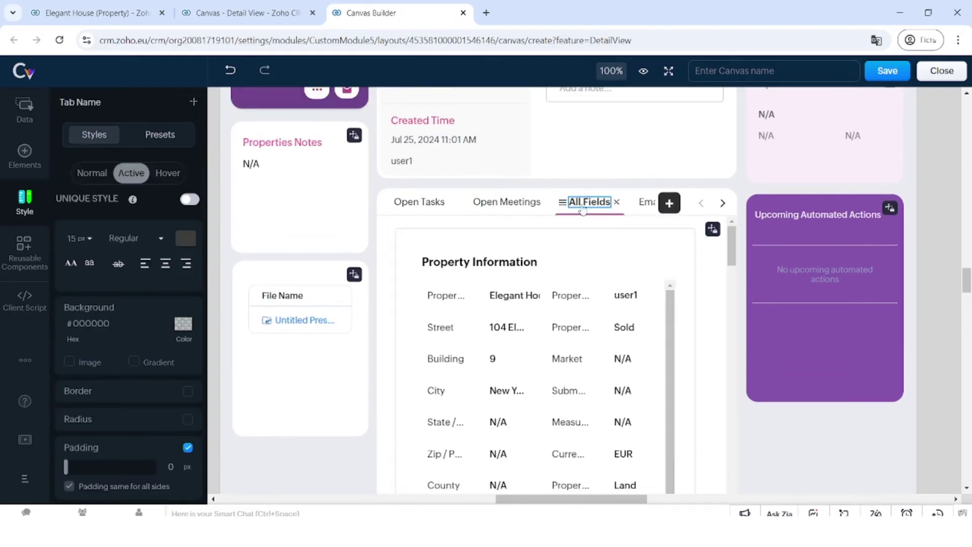
{"action": "left_click", "coordinate": [641, 203]}
{"action": "left_click", "coordinate": [414, 205]}
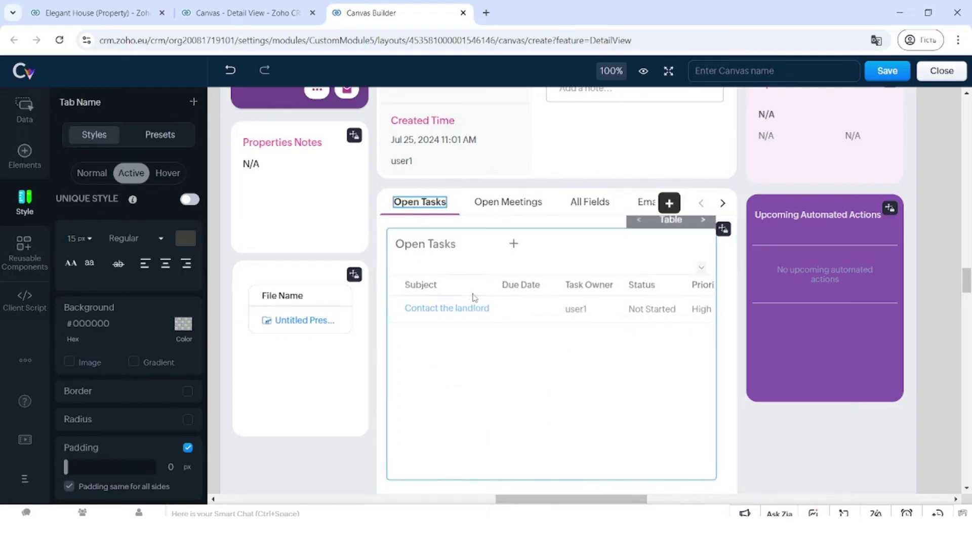
{"action": "scroll", "coordinate": [473, 297], "scroll_direction": "down", "scroll_amount": 8}
{"action": "scroll", "coordinate": [473, 297], "scroll_direction": "up", "scroll_amount": 2}
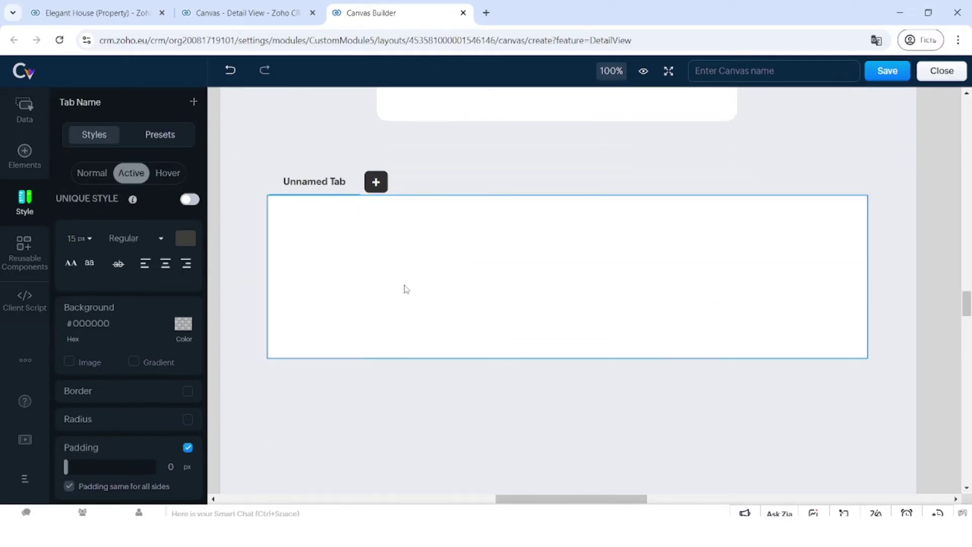
Add the Closed Calls related list as a second tab in the new tab container.
{"action": "left_click", "coordinate": [379, 259]}
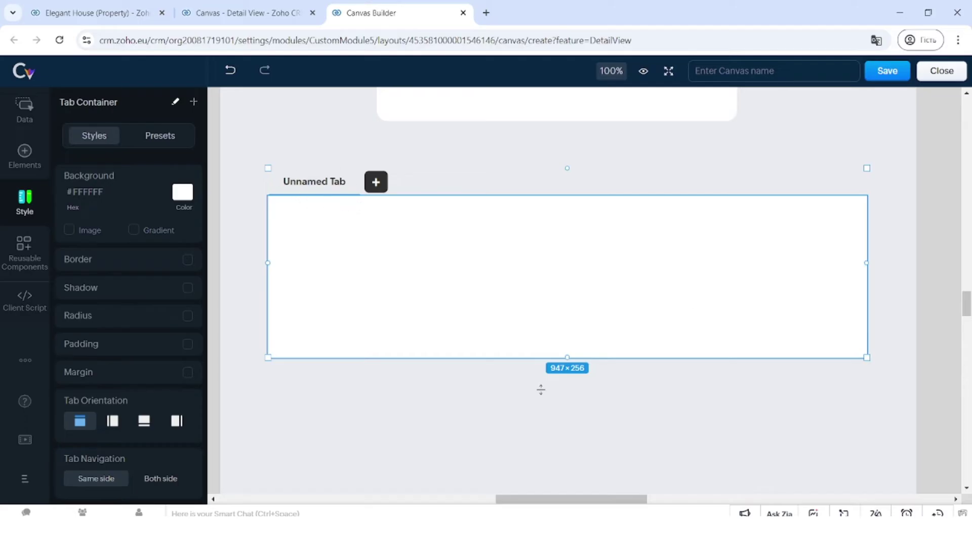
{"action": "left_click", "coordinate": [25, 154]}
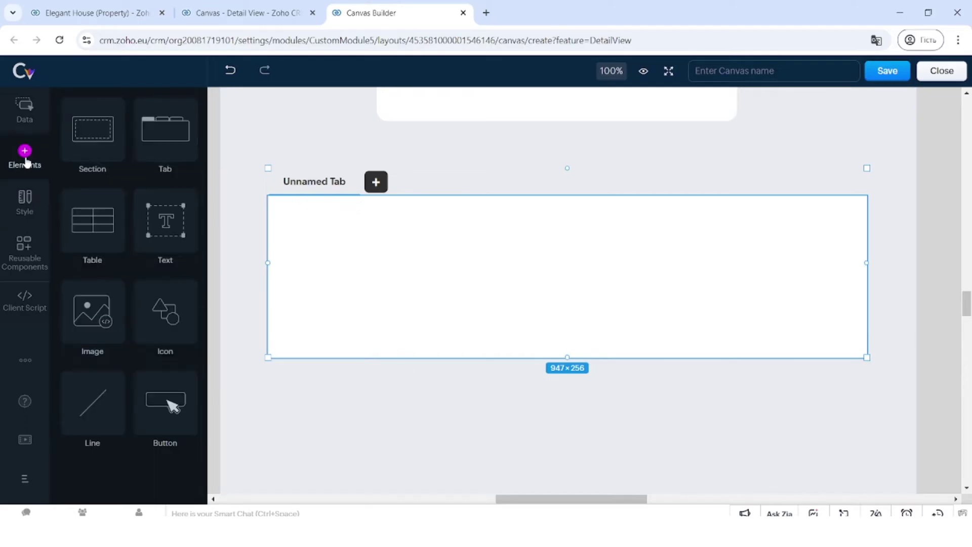
{"action": "left_click", "coordinate": [24, 111]}
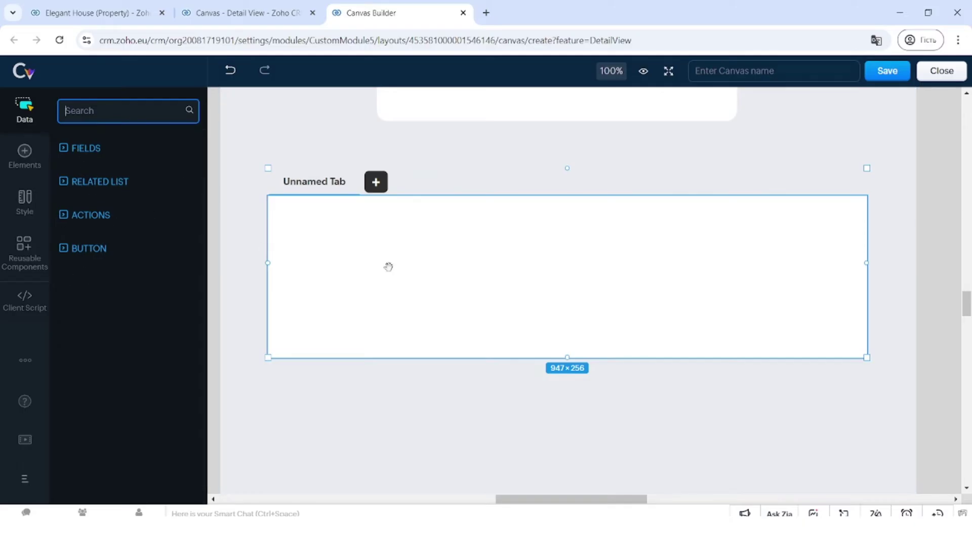
{"action": "left_click", "coordinate": [375, 183]}
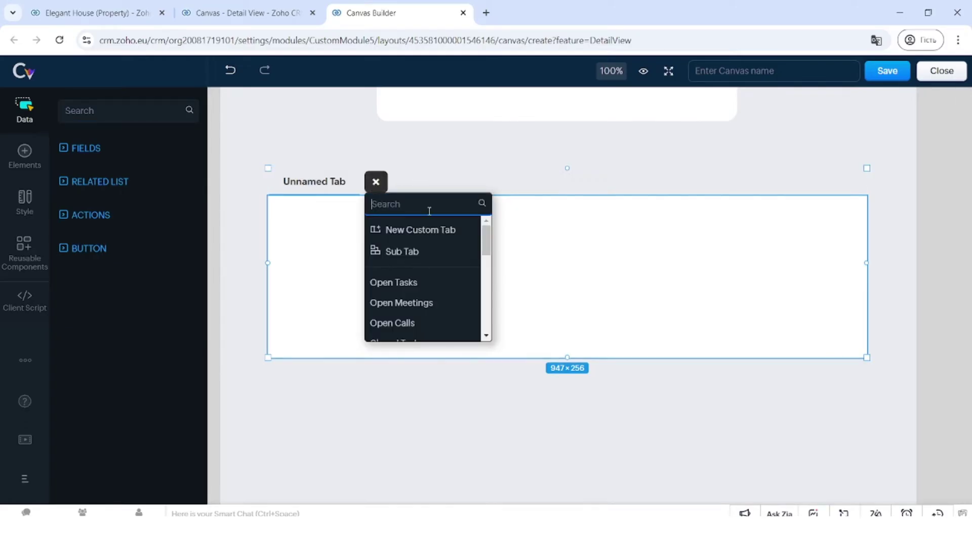
{"action": "scroll", "coordinate": [425, 231], "scroll_direction": "down", "scroll_amount": 1}
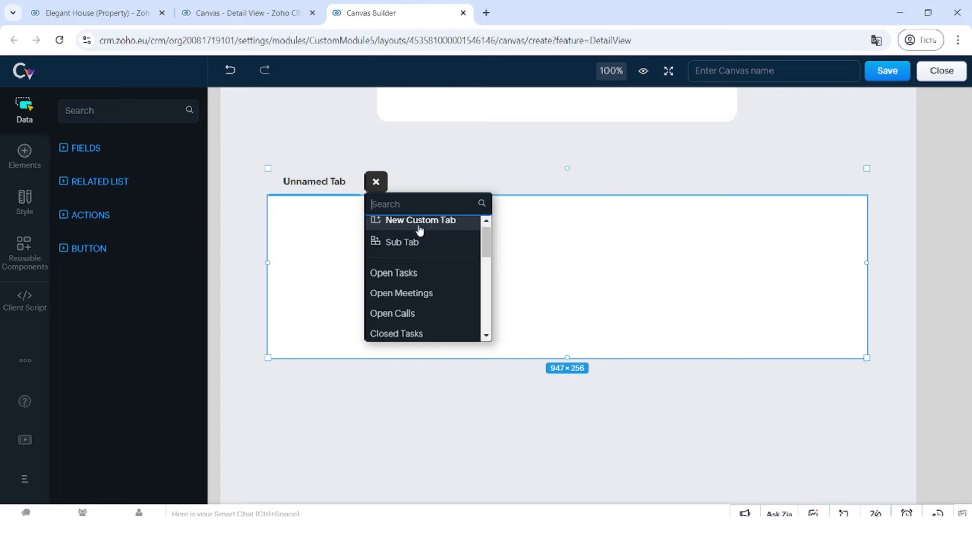
{"action": "scroll", "coordinate": [425, 253], "scroll_direction": "down", "scroll_amount": 3}
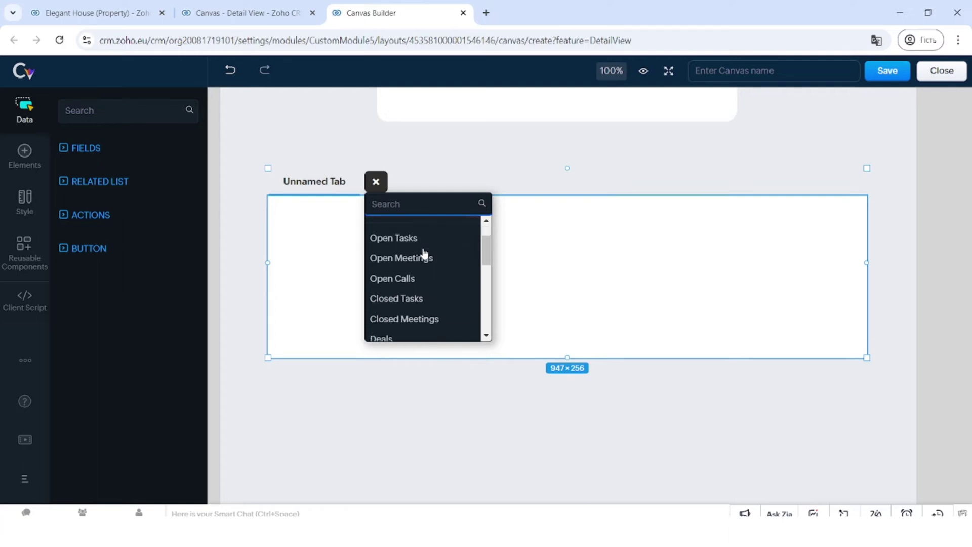
{"action": "scroll", "coordinate": [424, 253], "scroll_direction": "down", "scroll_amount": 5}
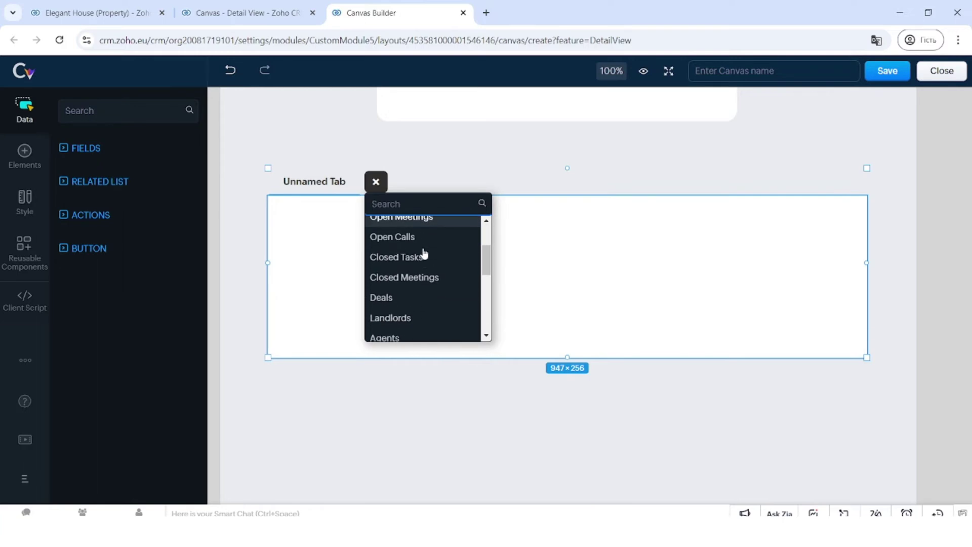
{"action": "scroll", "coordinate": [424, 253], "scroll_direction": "down", "scroll_amount": 2}
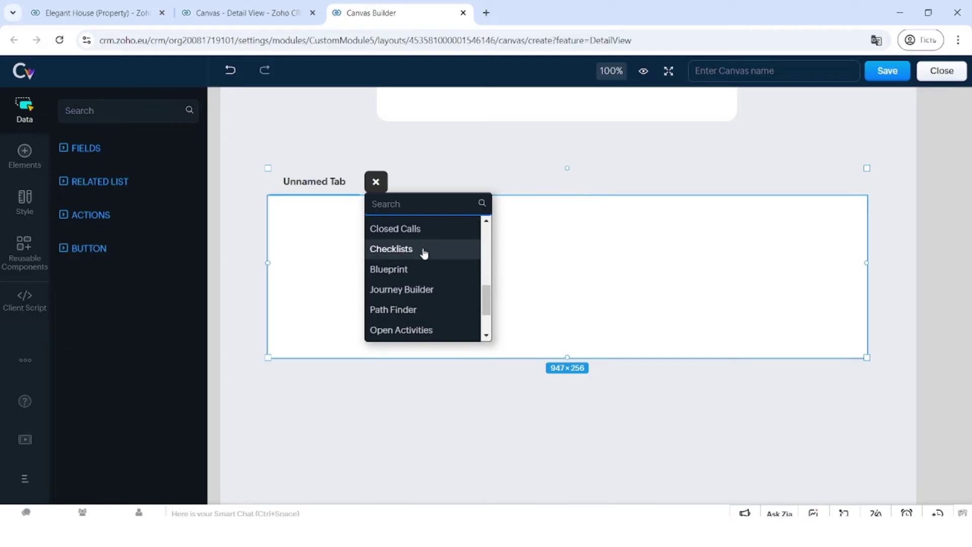
{"action": "scroll", "coordinate": [424, 254], "scroll_direction": "up", "scroll_amount": 1}
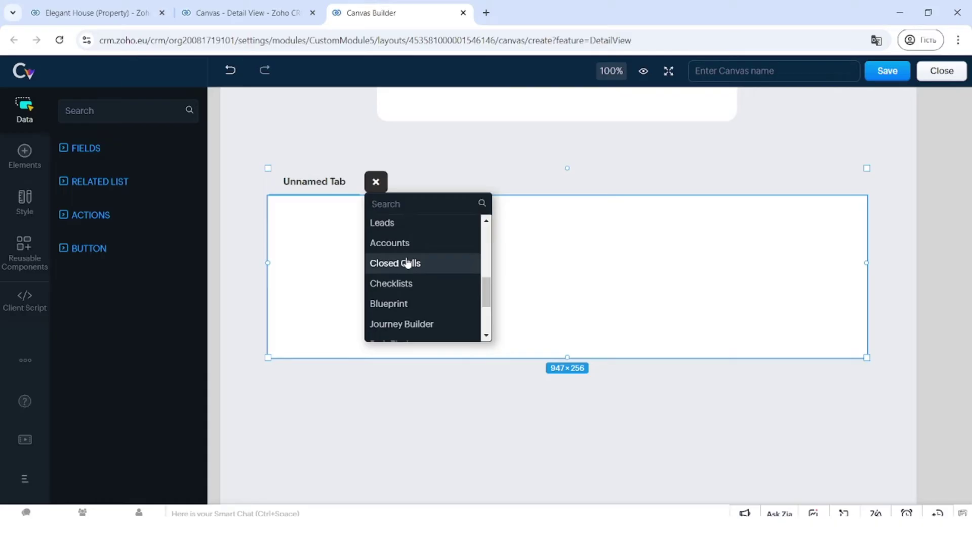
{"action": "left_click", "coordinate": [406, 257]}
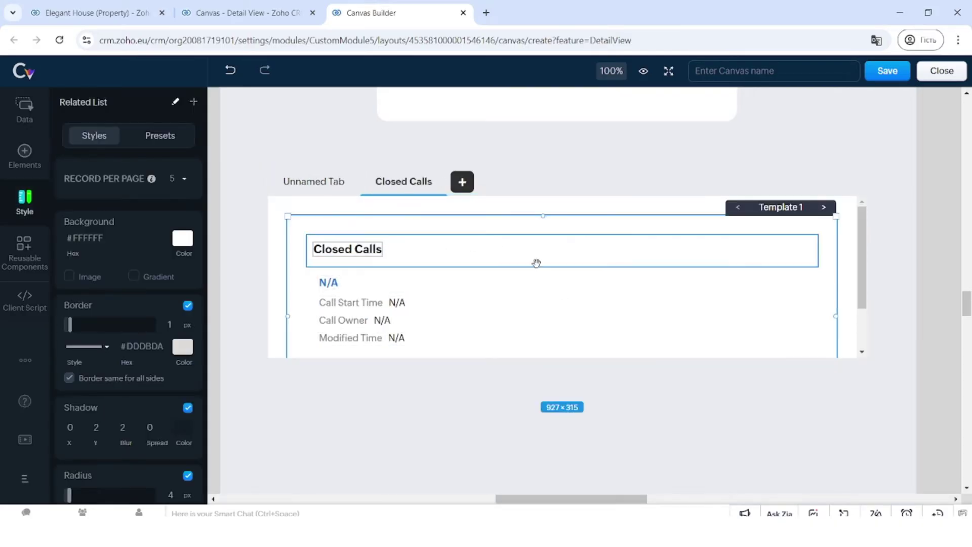
Look through the Closed Calls related list and check the other tab types available for the container.
{"action": "scroll", "coordinate": [496, 306], "scroll_direction": "down", "scroll_amount": 1}
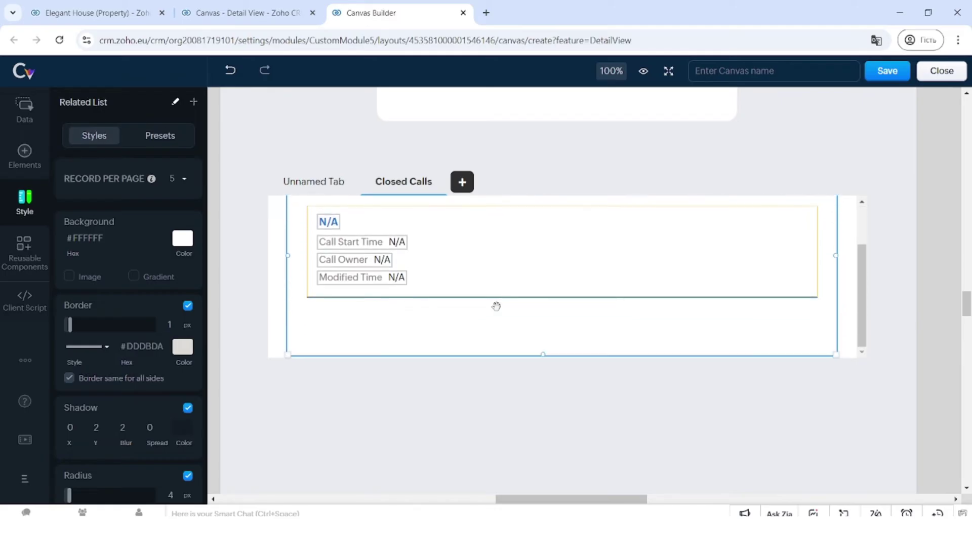
{"action": "scroll", "coordinate": [496, 305], "scroll_direction": "up", "scroll_amount": 1}
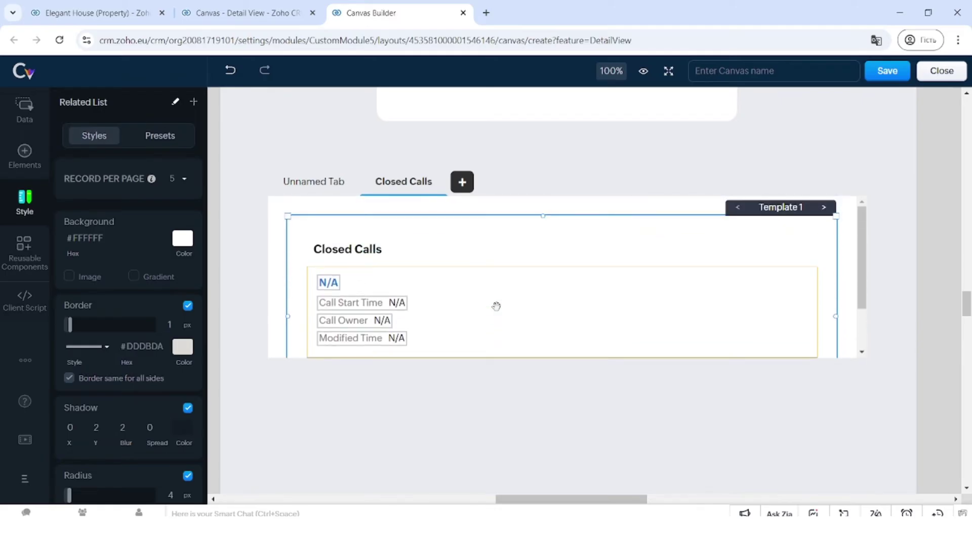
{"action": "scroll", "coordinate": [497, 306], "scroll_direction": "down", "scroll_amount": 1}
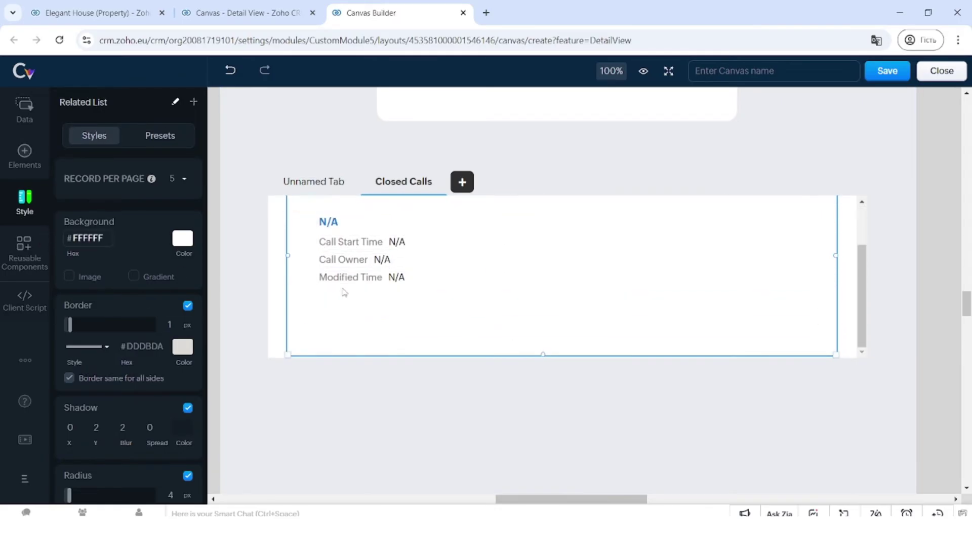
{"action": "scroll", "coordinate": [481, 272], "scroll_direction": "up", "scroll_amount": 1}
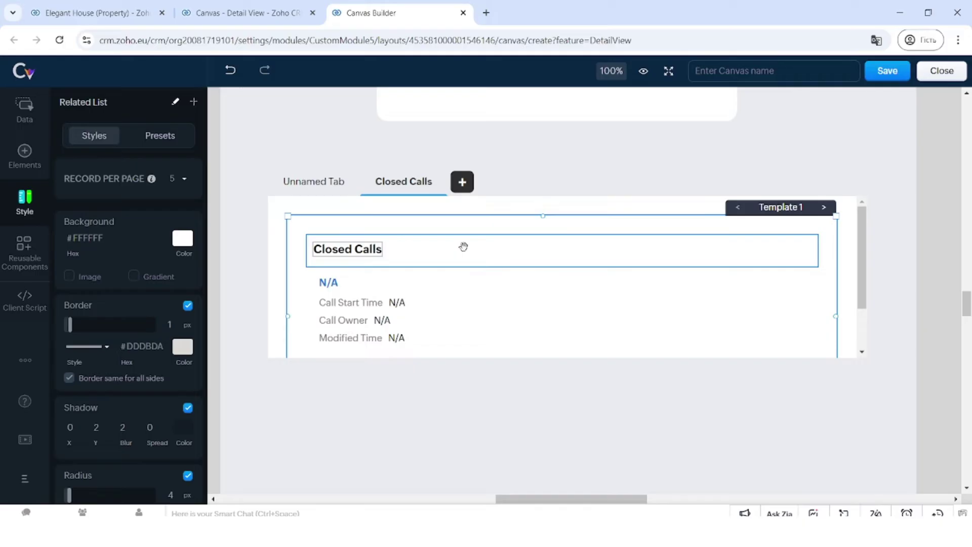
{"action": "left_click", "coordinate": [461, 181]}
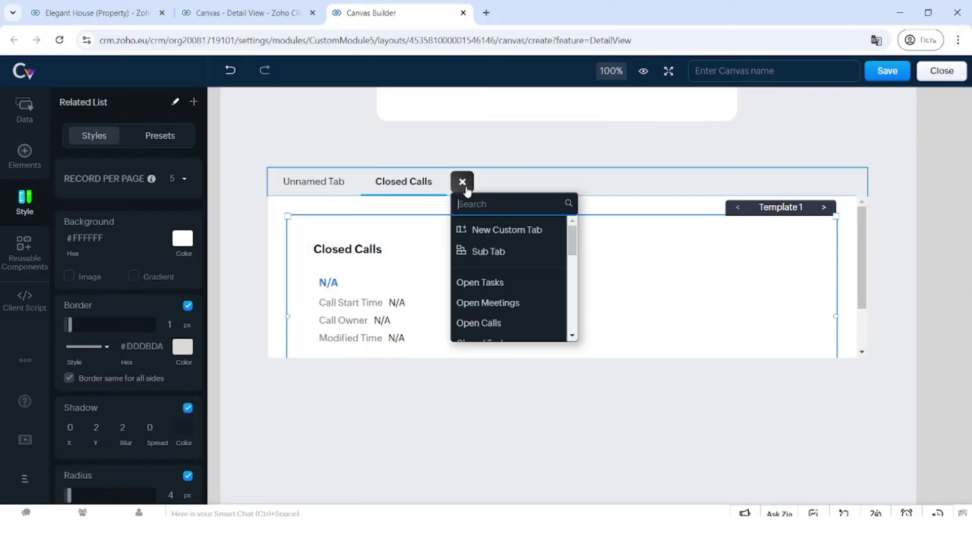
{"action": "scroll", "coordinate": [511, 254], "scroll_direction": "down", "scroll_amount": 1}
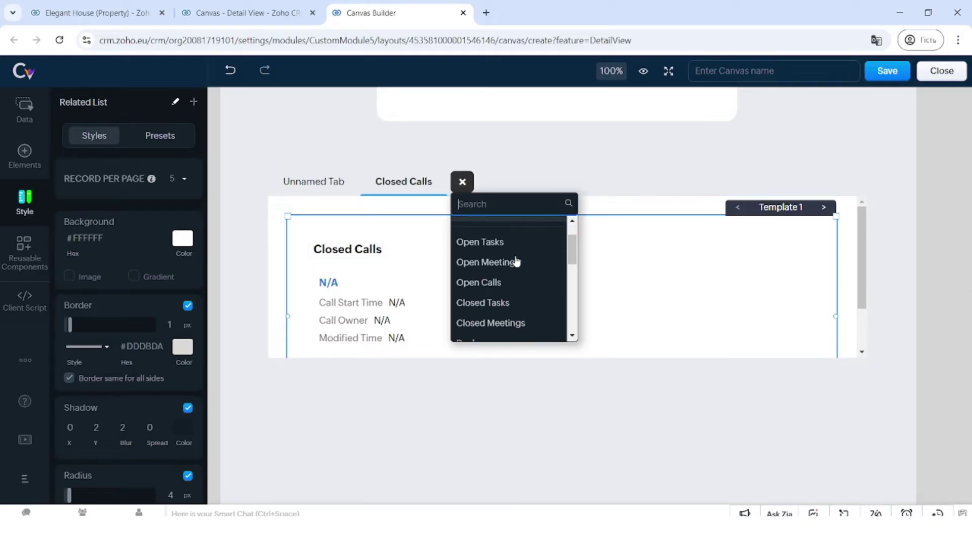
{"action": "scroll", "coordinate": [513, 260], "scroll_direction": "up", "scroll_amount": 1}
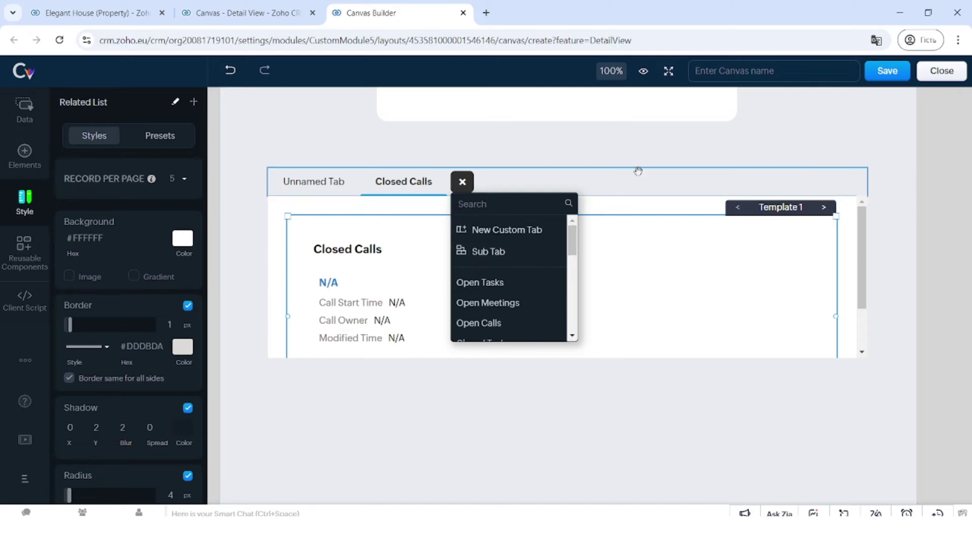
{"action": "left_click", "coordinate": [638, 171]}
Examine the template's All Fields tab with its field sections, and return to the new tab container.
{"action": "scroll", "coordinate": [457, 224], "scroll_direction": "up", "scroll_amount": 8}
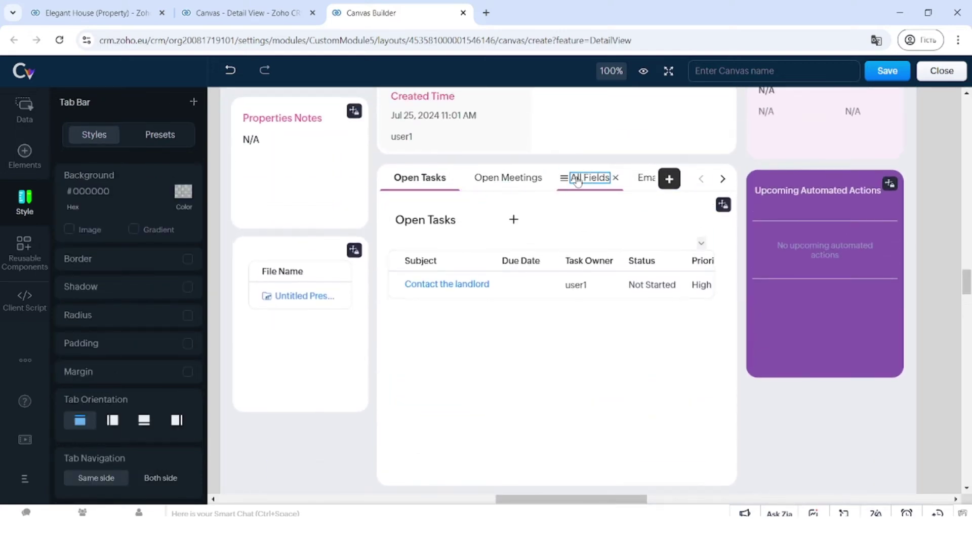
{"action": "left_click", "coordinate": [578, 178]}
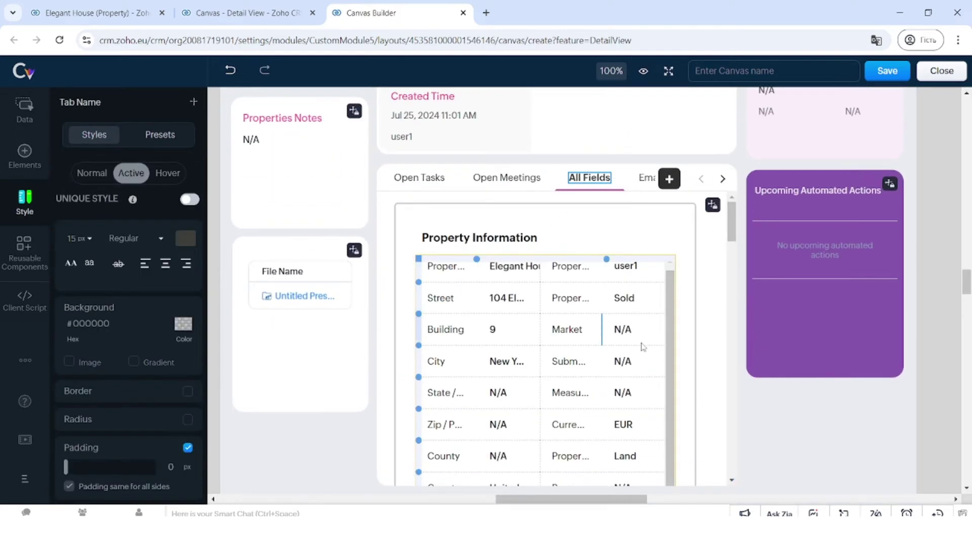
{"action": "scroll", "coordinate": [642, 346], "scroll_direction": "down", "scroll_amount": 10}
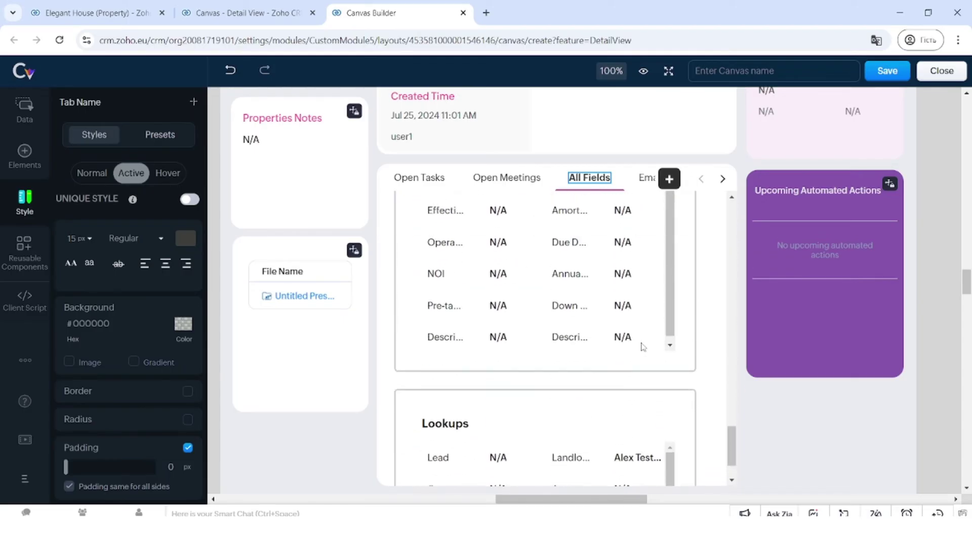
{"action": "scroll", "coordinate": [642, 347], "scroll_direction": "up", "scroll_amount": 10}
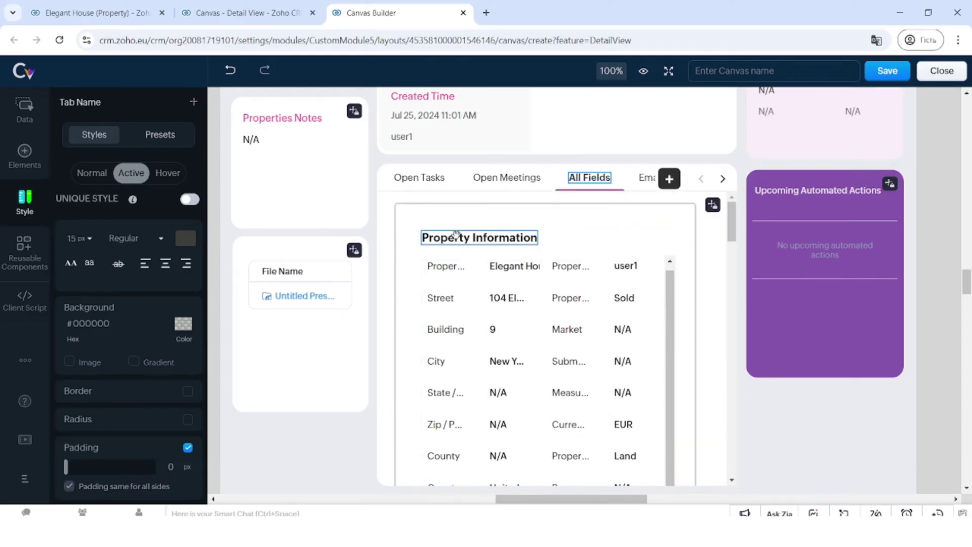
{"action": "scroll", "coordinate": [667, 433], "scroll_direction": "down", "scroll_amount": 8}
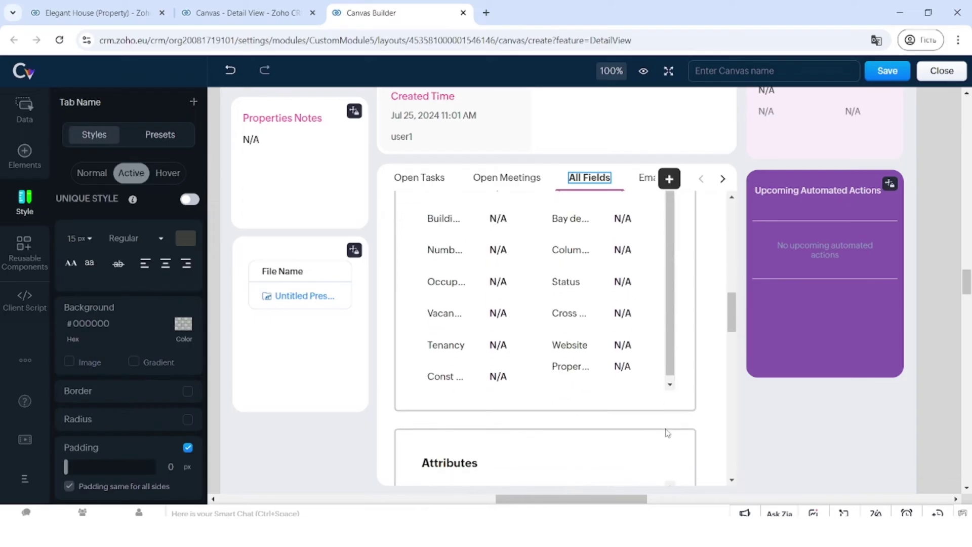
{"action": "scroll", "coordinate": [775, 473], "scroll_direction": "down", "scroll_amount": 6}
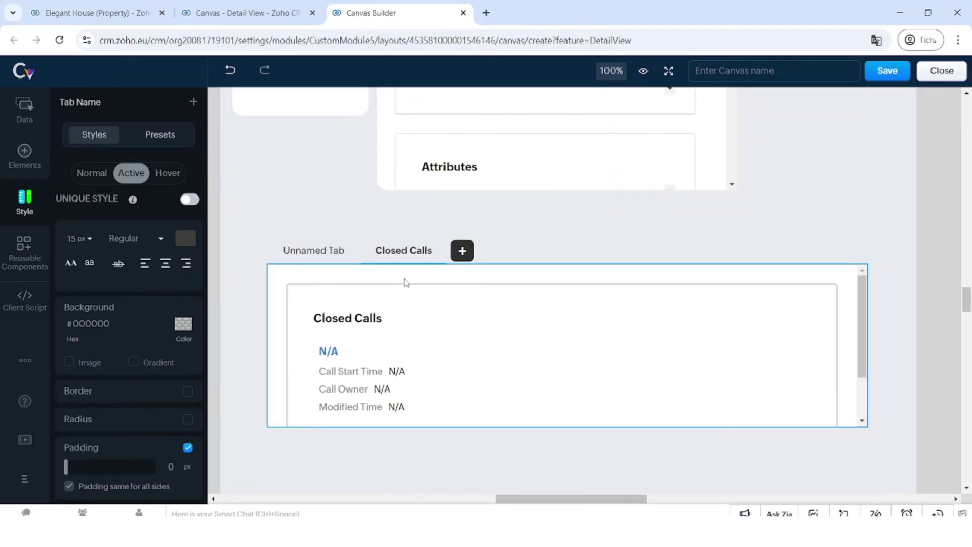
Try the light lavender, blue rounded-tab and teal gallery presets on the new tab container.
{"action": "left_click", "coordinate": [318, 258]}
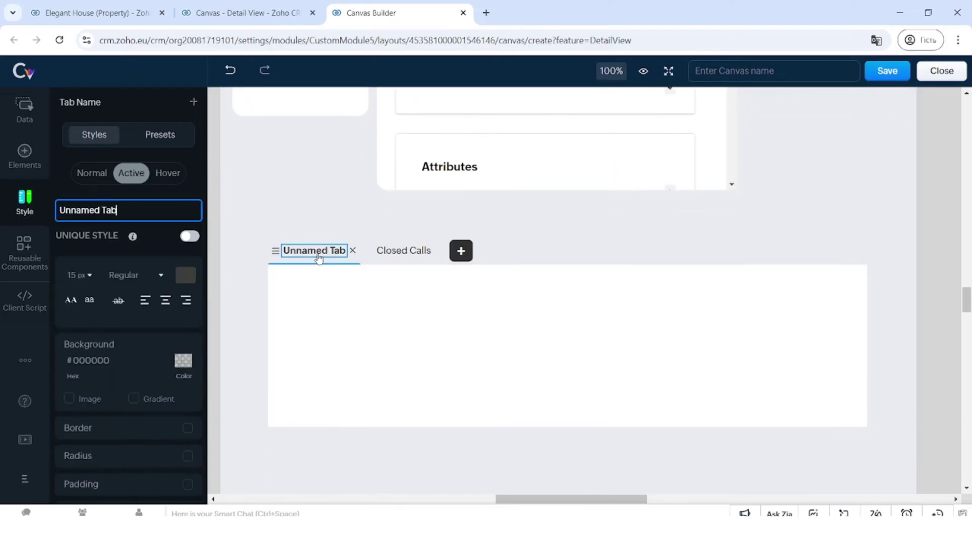
{"action": "left_click", "coordinate": [353, 305]}
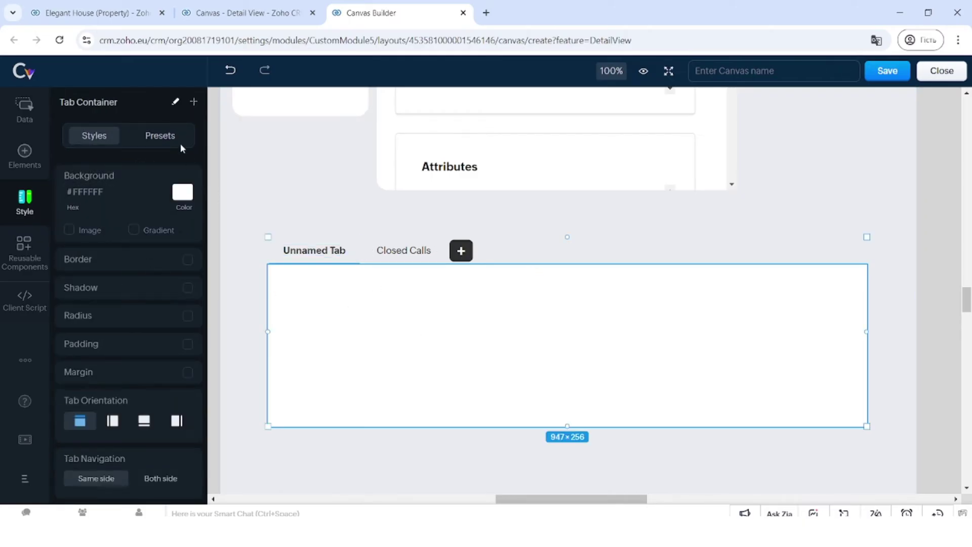
{"action": "left_click", "coordinate": [156, 191]}
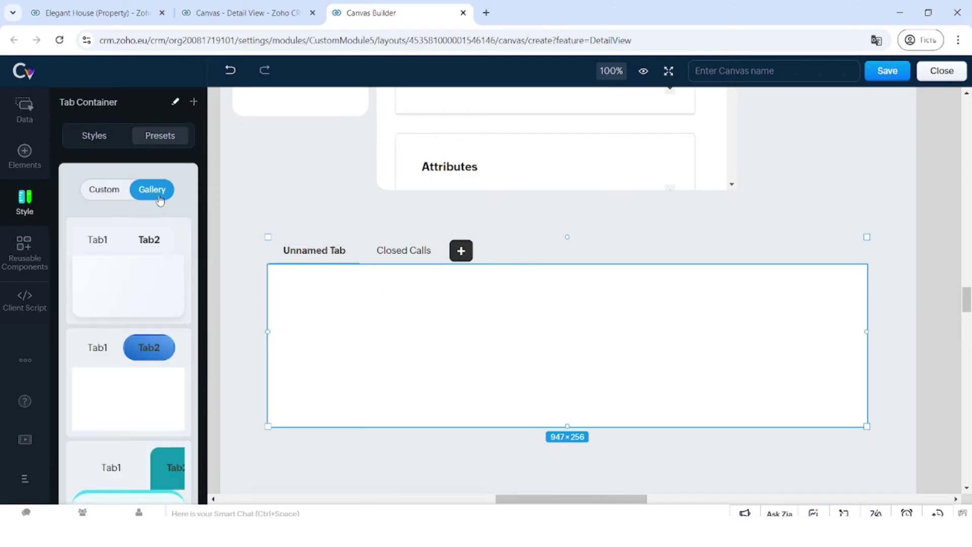
{"action": "left_click", "coordinate": [148, 241]}
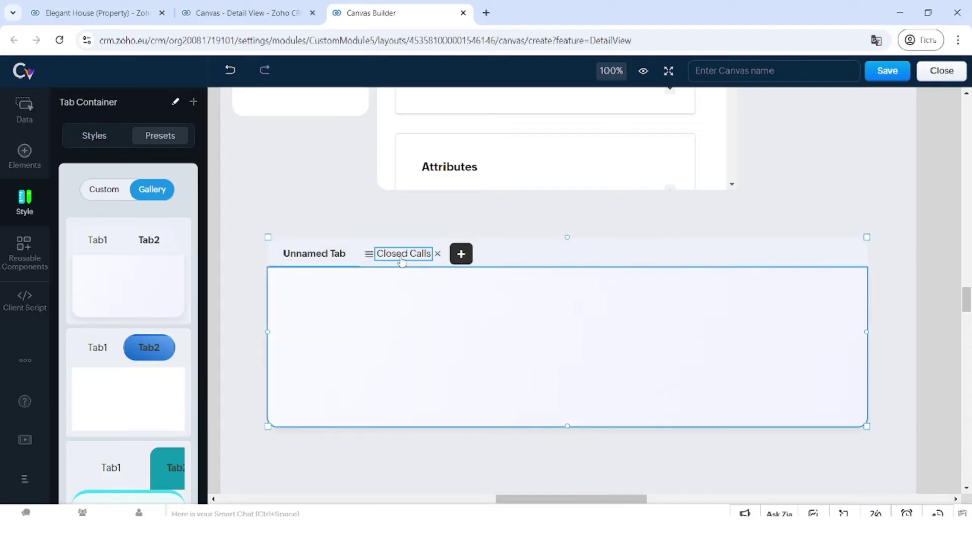
{"action": "left_click", "coordinate": [151, 354]}
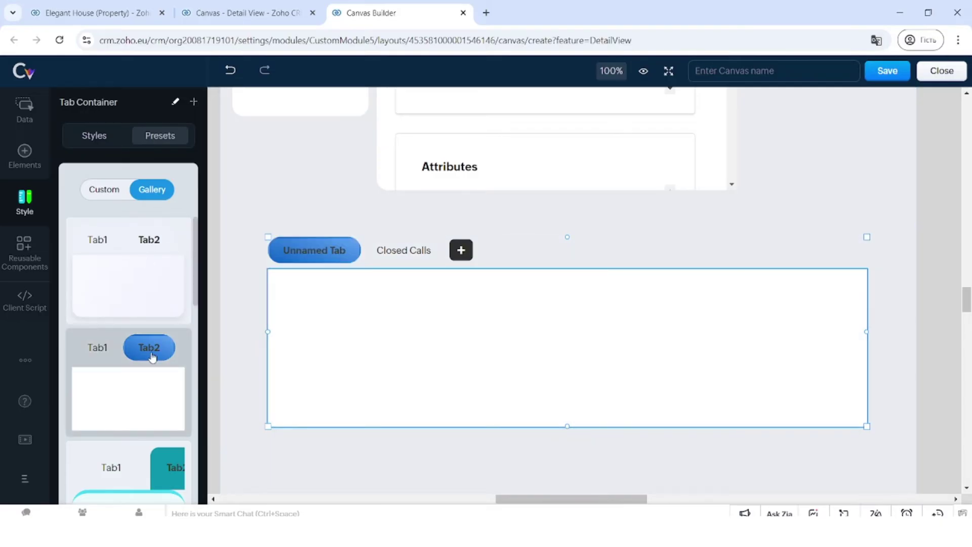
{"action": "scroll", "coordinate": [142, 362], "scroll_direction": "down", "scroll_amount": 2}
{"action": "left_click", "coordinate": [146, 389]}
Try the dark red and pink gallery presets on the tab container, and apply the blue rounded-tab preset again.
{"action": "scroll", "coordinate": [145, 388], "scroll_direction": "down", "scroll_amount": 2}
{"action": "scroll", "coordinate": [146, 389], "scroll_direction": "down", "scroll_amount": 3}
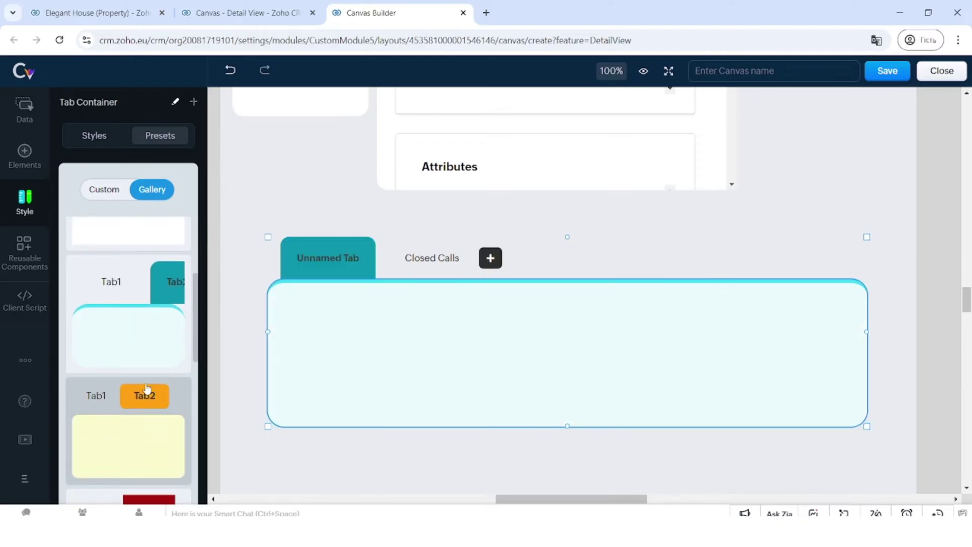
{"action": "left_click", "coordinate": [150, 341]}
{"action": "scroll", "coordinate": [150, 341], "scroll_direction": "down", "scroll_amount": 1}
{"action": "left_click", "coordinate": [147, 341]}
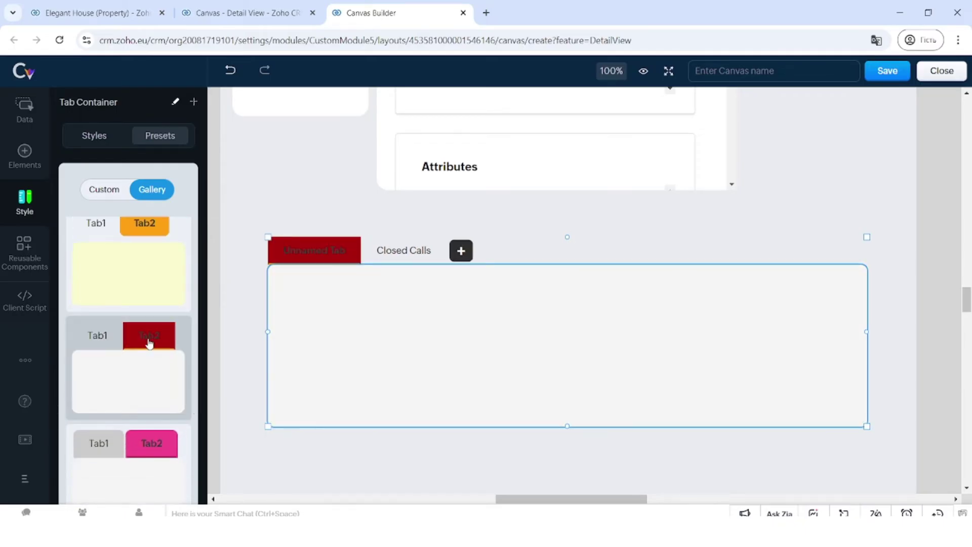
{"action": "left_click", "coordinate": [155, 442]}
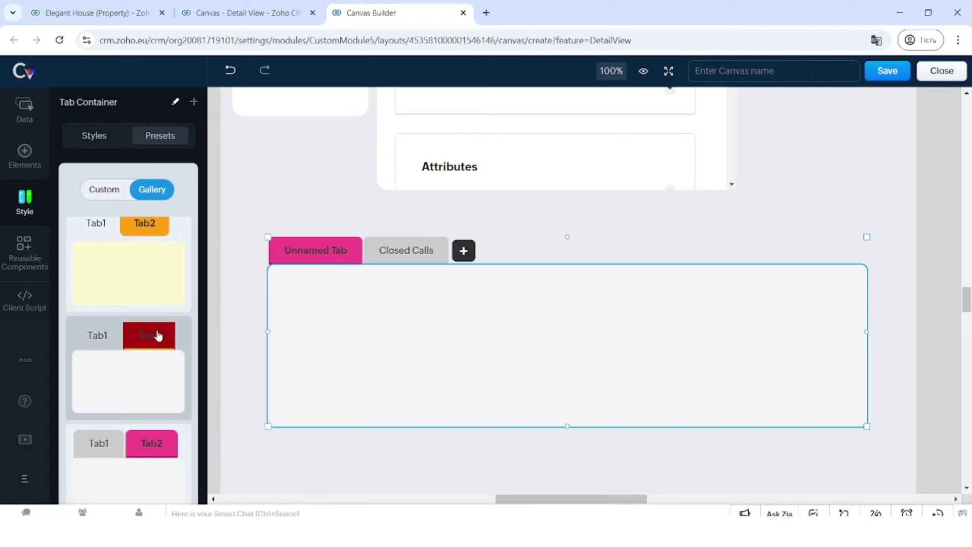
{"action": "scroll", "coordinate": [158, 335], "scroll_direction": "down", "scroll_amount": 4}
{"action": "left_click", "coordinate": [150, 374]}
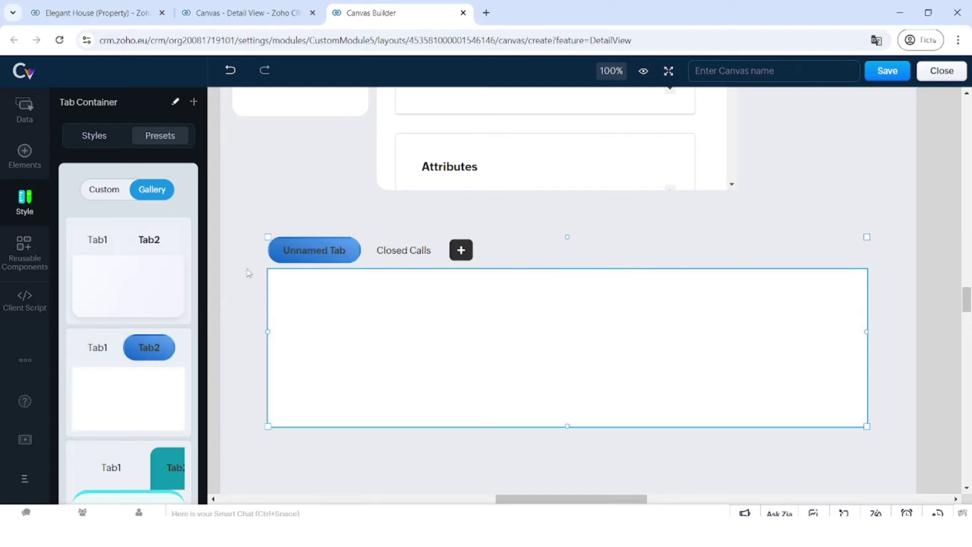
{"action": "scroll", "coordinate": [135, 355], "scroll_direction": "up", "scroll_amount": 7}
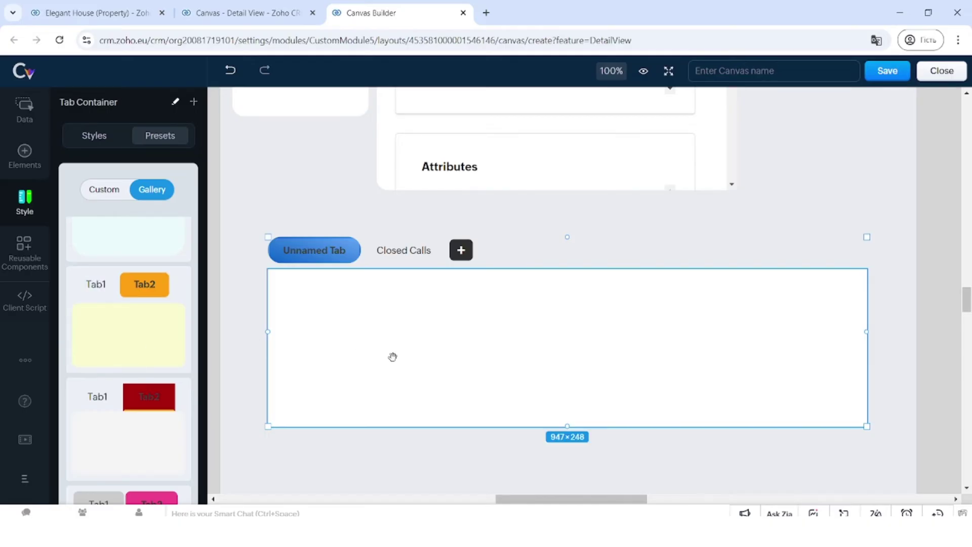
Delete the new tab container and place a table element in its empty spot below the All Fields tab area.
{"action": "key", "text": "Delete"}
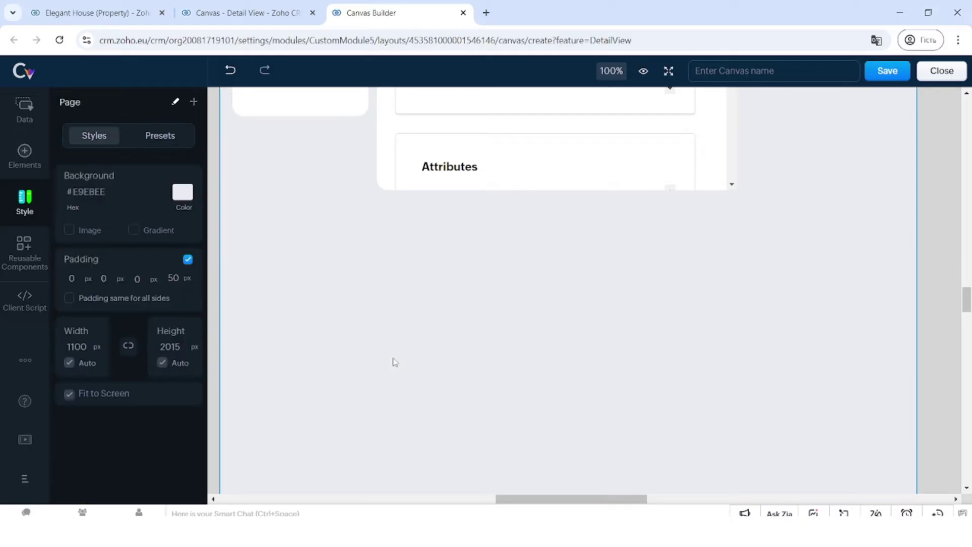
{"action": "left_click", "coordinate": [24, 151]}
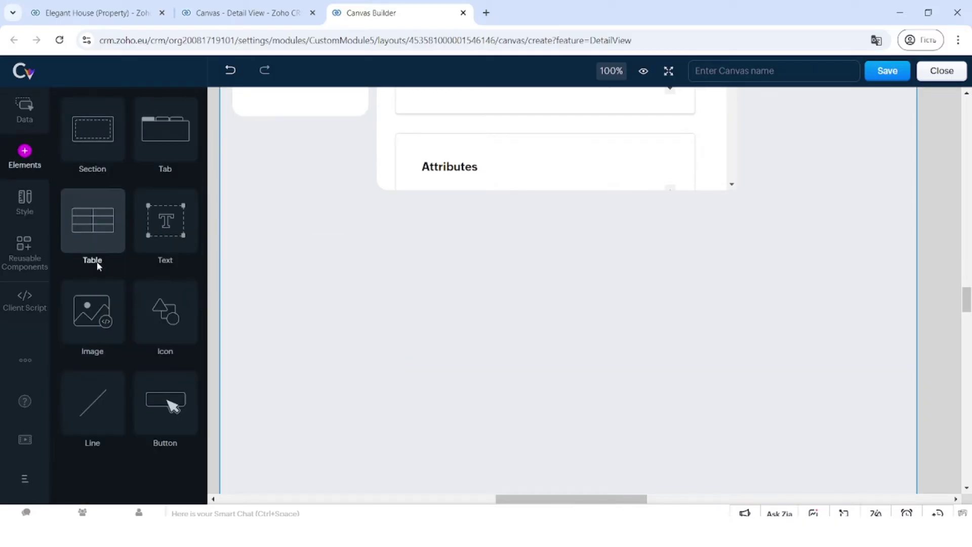
{"action": "left_click_drag", "start_coordinate": [93, 234], "coordinate": [338, 283]}
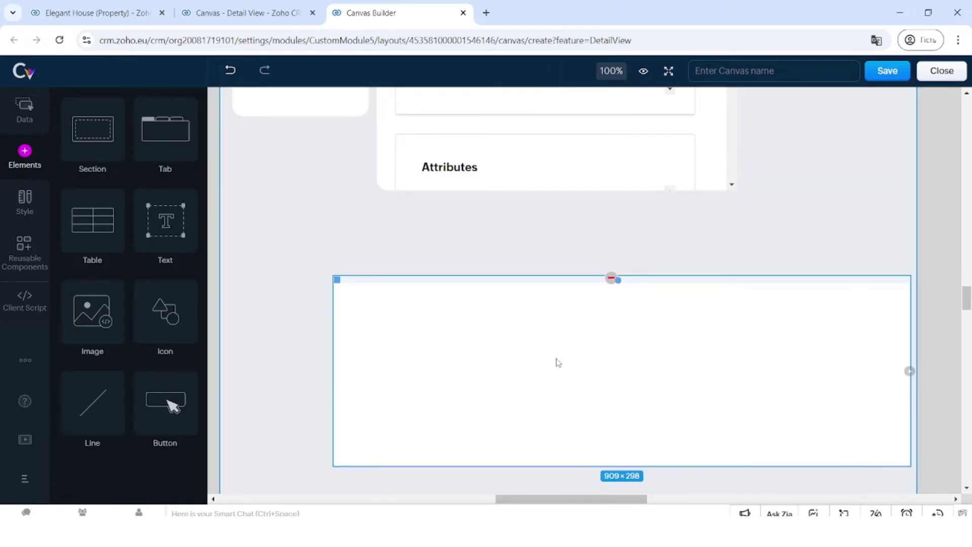
{"action": "left_click_drag", "start_coordinate": [557, 292], "coordinate": [501, 264]}
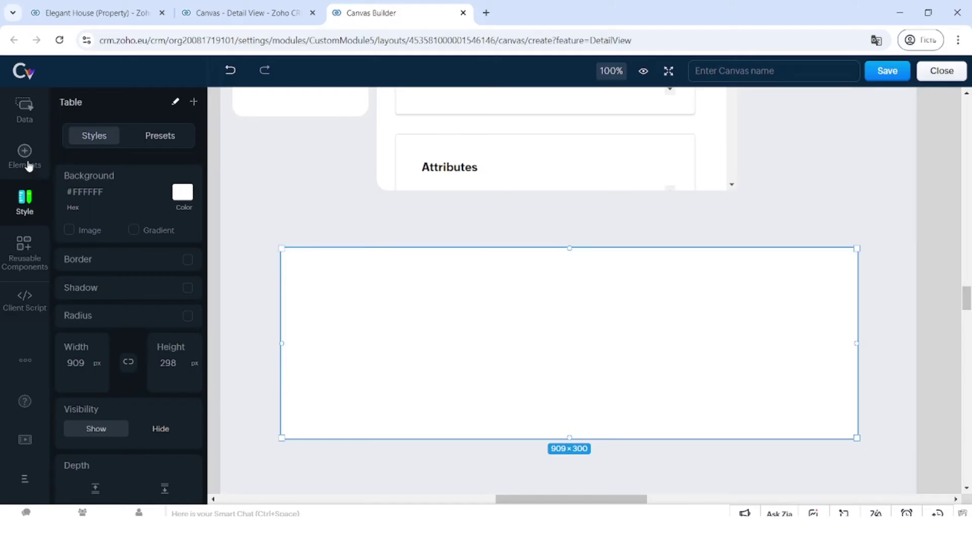
Add the Property Name and Property Owner fields as rows in the new table.
{"action": "left_click", "coordinate": [26, 119]}
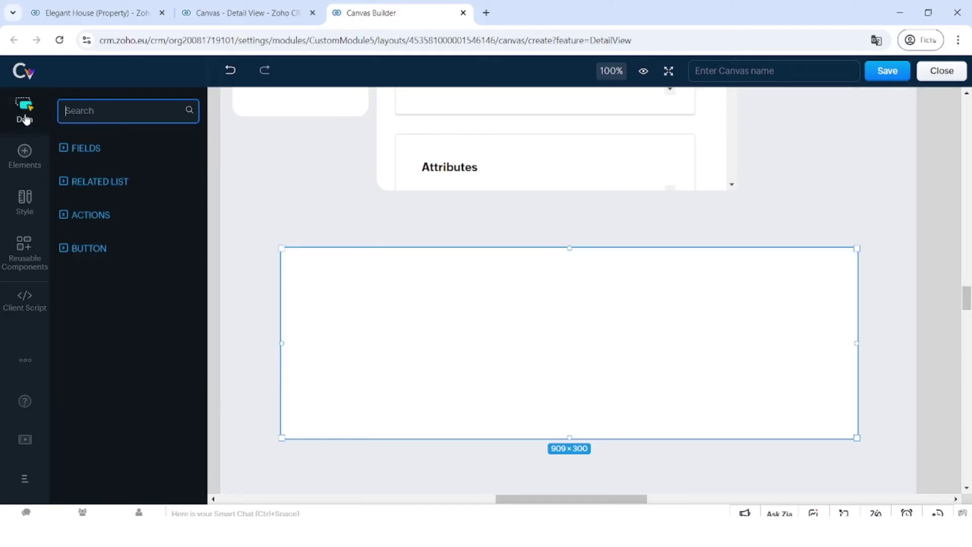
{"action": "left_click", "coordinate": [64, 149]}
{"action": "scroll", "coordinate": [93, 279], "scroll_direction": "down", "scroll_amount": 1}
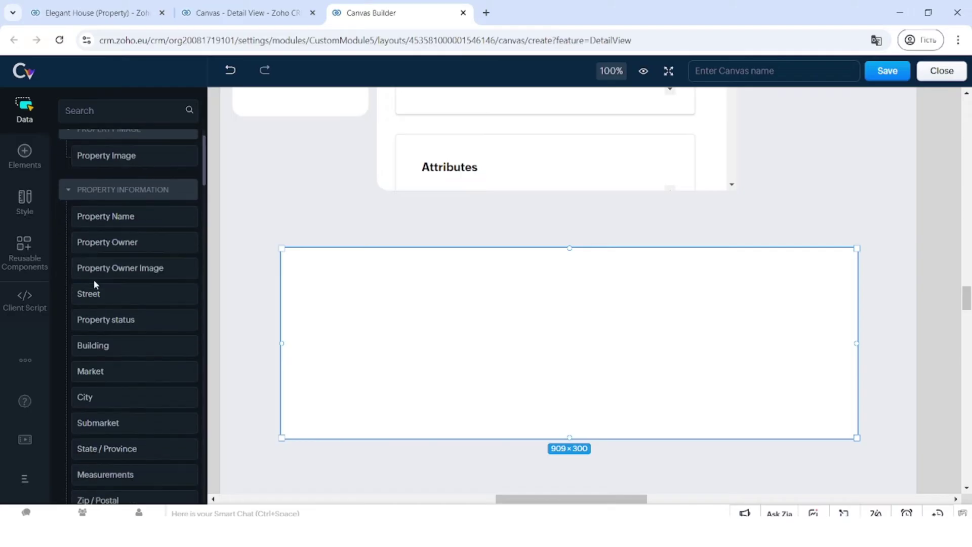
{"action": "left_click_drag", "start_coordinate": [111, 196], "coordinate": [332, 278]}
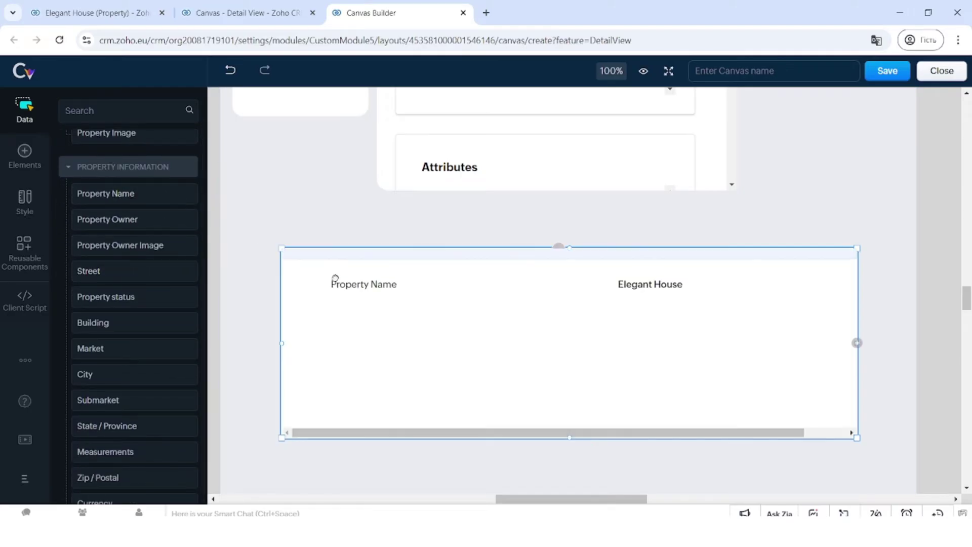
{"action": "left_click_drag", "start_coordinate": [145, 232], "coordinate": [306, 304]}
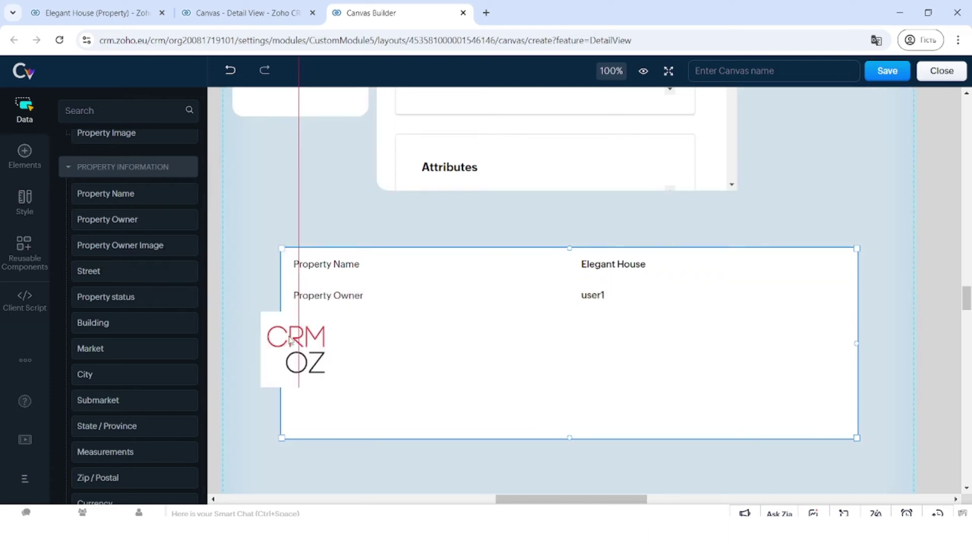
Try the Property Owner Image in the table and delete it, and add the Street and Building fields as further rows.
{"action": "left_click_drag", "start_coordinate": [171, 273], "coordinate": [303, 333]}
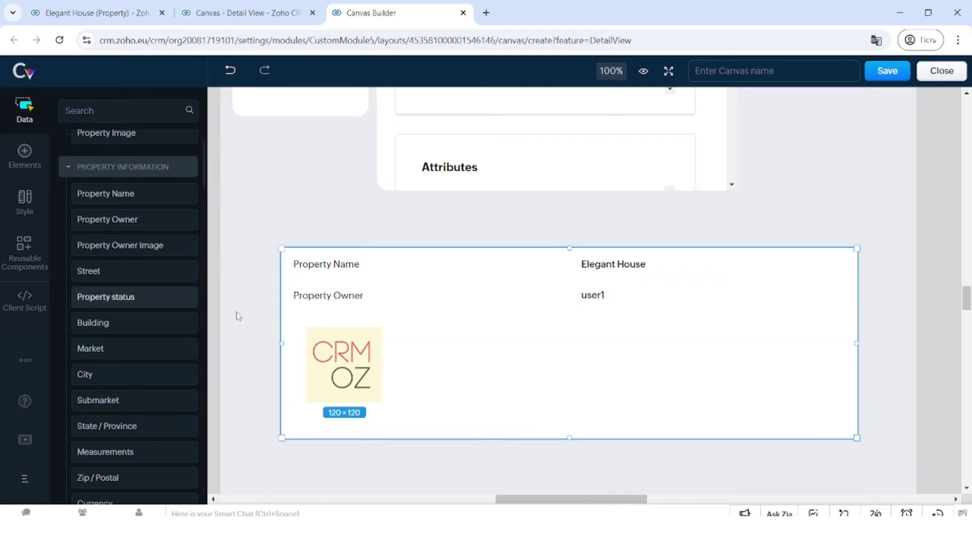
{"action": "key", "text": "Delete"}
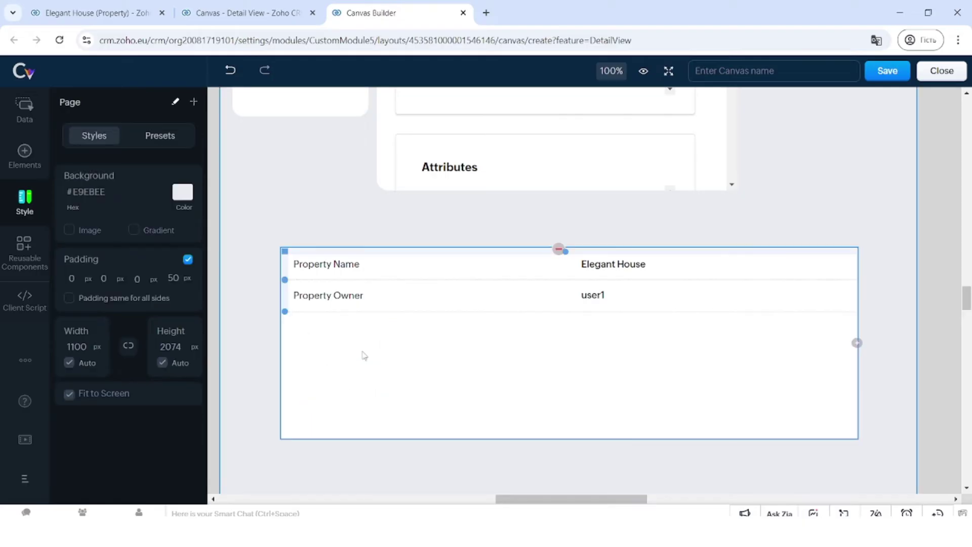
{"action": "left_click", "coordinate": [34, 116]}
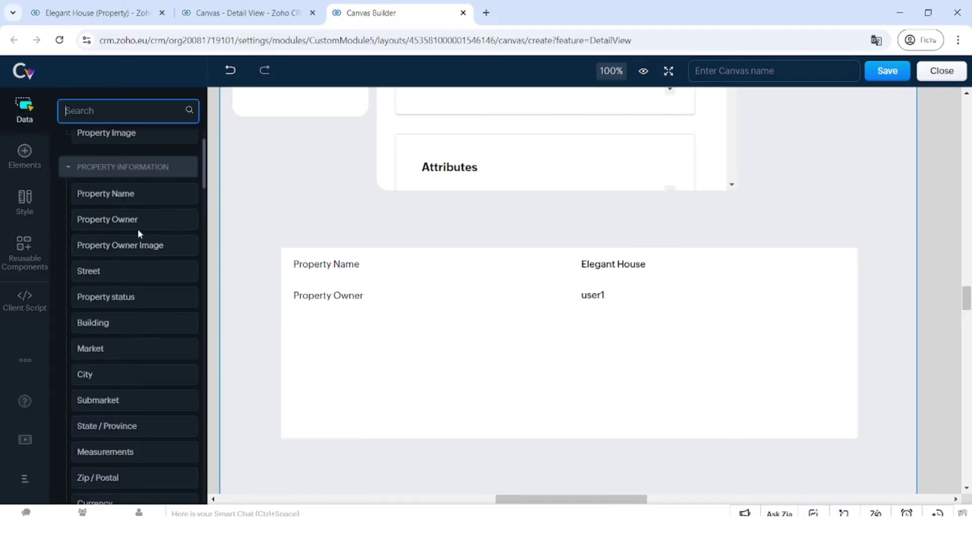
{"action": "left_click_drag", "start_coordinate": [352, 330], "coordinate": [349, 324]}
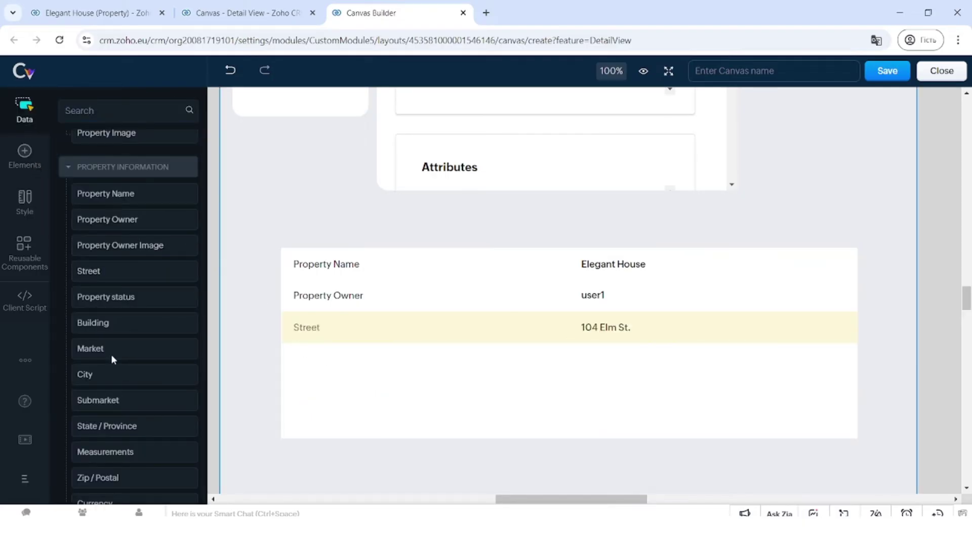
{"action": "left_click_drag", "start_coordinate": [111, 323], "coordinate": [336, 359]}
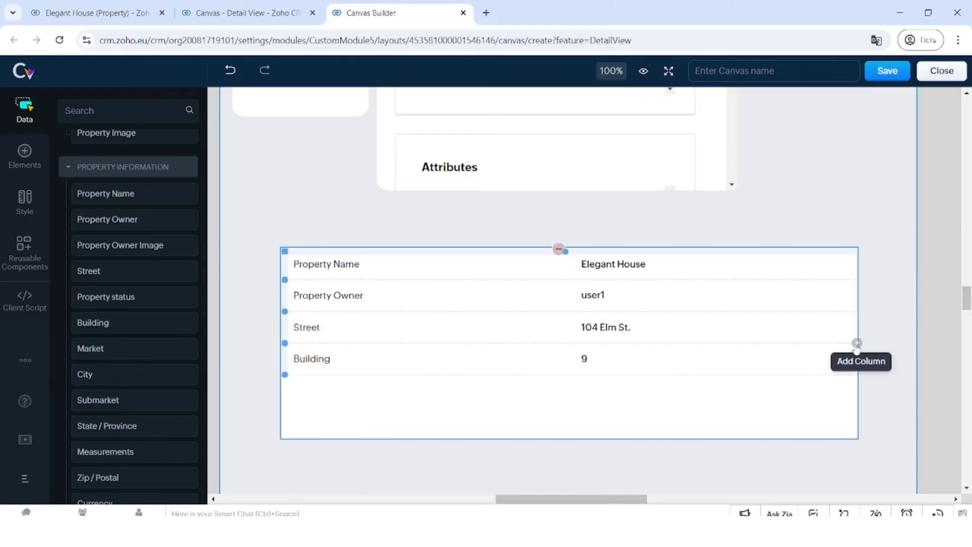
Narrow the table to about 539 px wide.
{"action": "left_click_drag", "start_coordinate": [857, 375], "coordinate": [624, 393]}
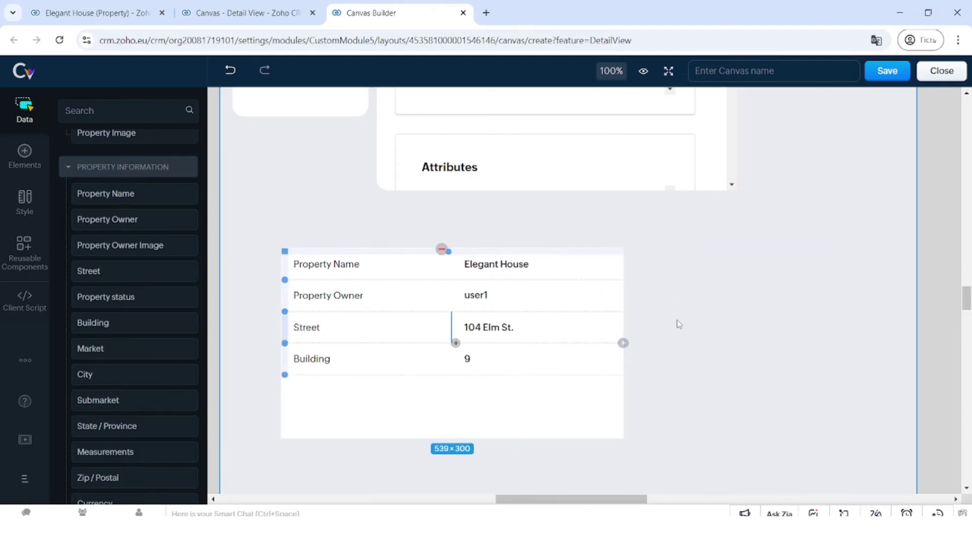
{"action": "scroll", "coordinate": [467, 403], "scroll_direction": "down", "scroll_amount": 3}
{"action": "left_click", "coordinate": [459, 260]}
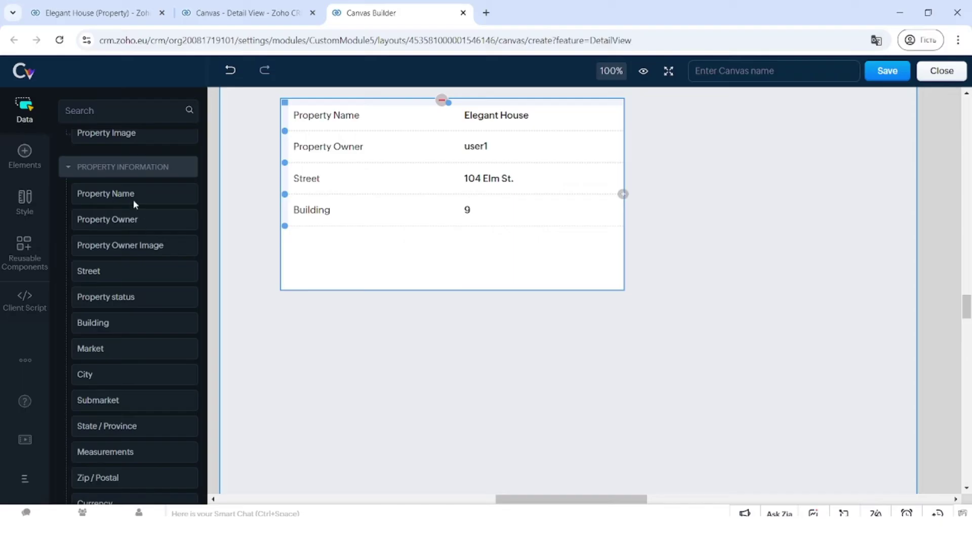
Try the lavender-striped and yellow two-tone gallery presets on the table, and apply the lavender-striped one again.
{"action": "left_click", "coordinate": [312, 199]}
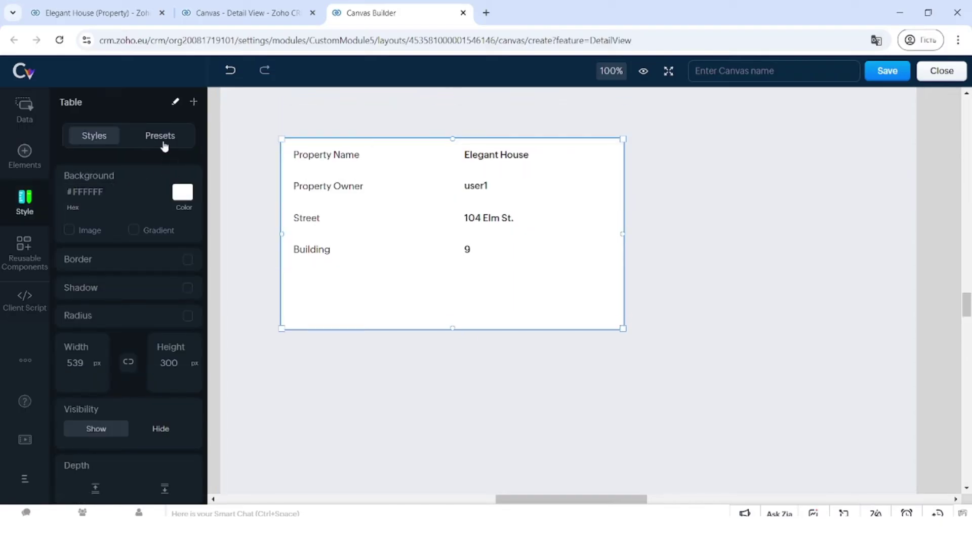
{"action": "left_click", "coordinate": [164, 145]}
{"action": "left_click", "coordinate": [154, 192]}
{"action": "left_click", "coordinate": [160, 267]}
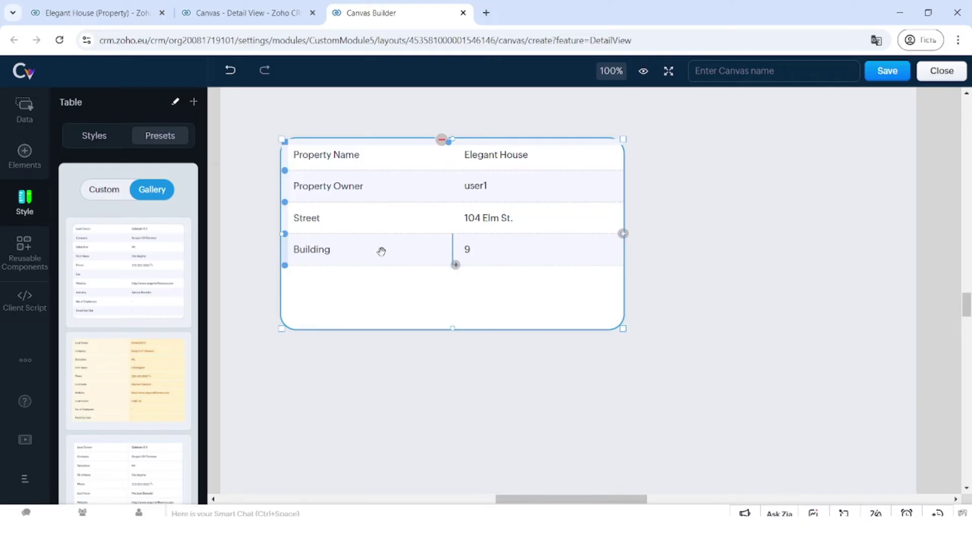
{"action": "left_click", "coordinate": [126, 406]}
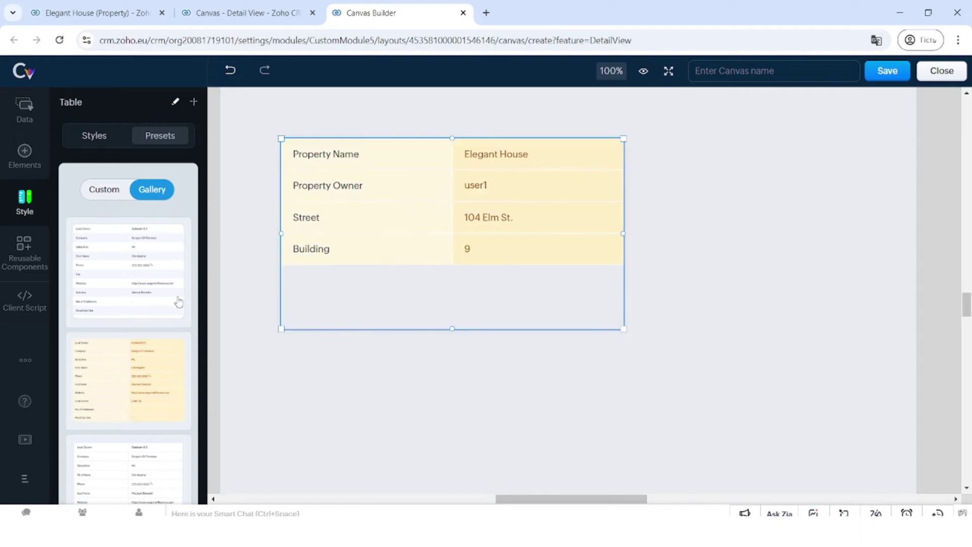
{"action": "left_click", "coordinate": [146, 289]}
{"action": "scroll", "coordinate": [147, 421], "scroll_direction": "down", "scroll_amount": 2}
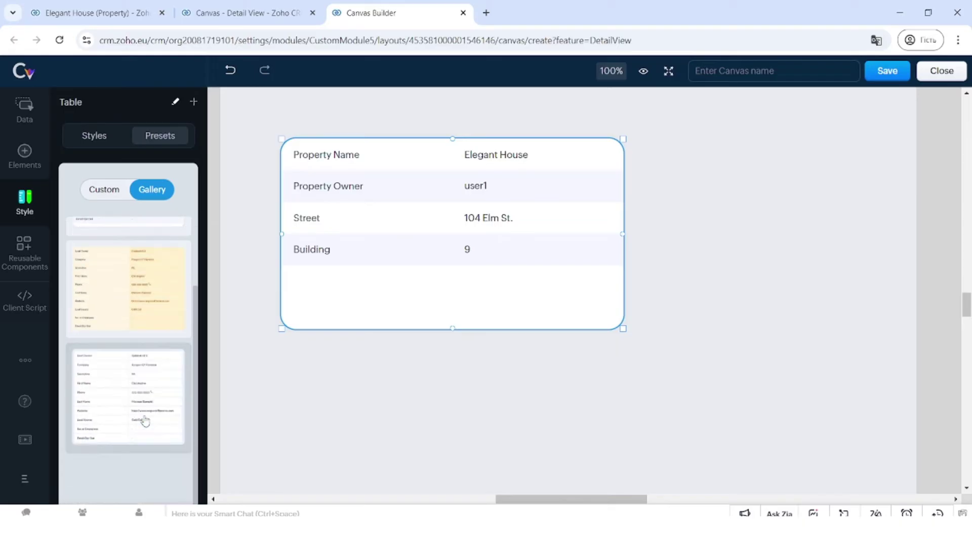
{"action": "scroll", "coordinate": [146, 421], "scroll_direction": "up", "scroll_amount": 2}
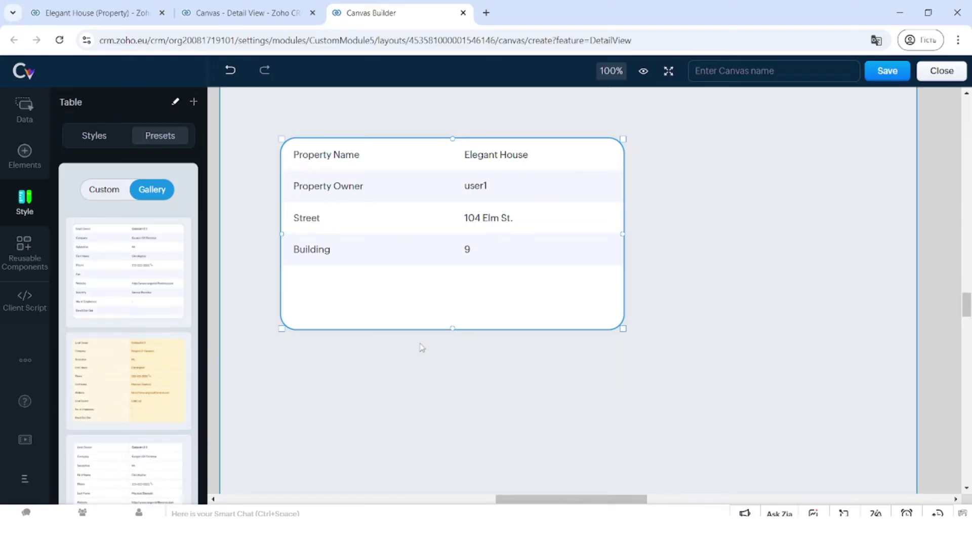
Delete the property fields table and return to the list of available elements.
{"action": "left_click", "coordinate": [374, 306]}
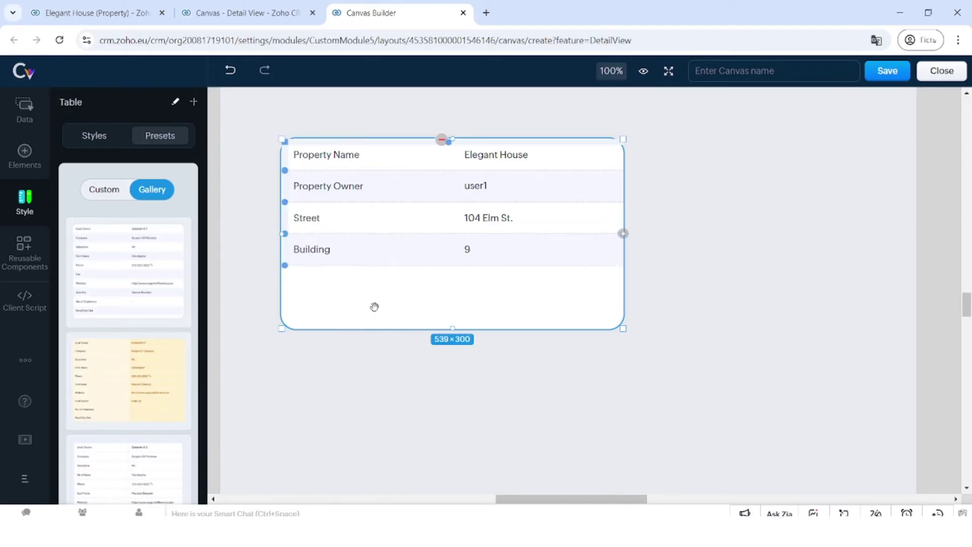
{"action": "key", "text": "Delete"}
{"action": "left_click", "coordinate": [9, 155]}
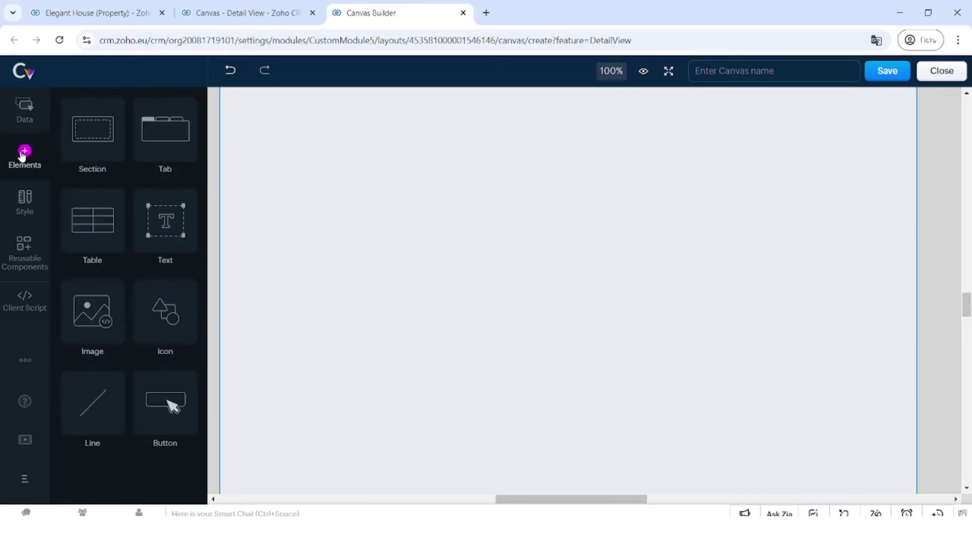
Select the Assistant Details heading and view the gallery presets for text.
{"action": "scroll", "coordinate": [427, 250], "scroll_direction": "up", "scroll_amount": 1}
{"action": "scroll", "coordinate": [426, 250], "scroll_direction": "up", "scroll_amount": 10}
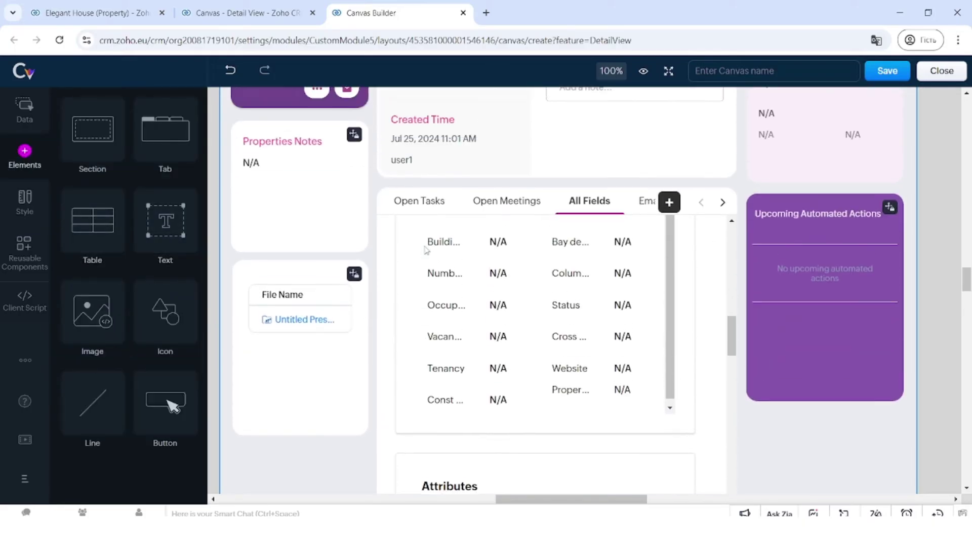
{"action": "scroll", "coordinate": [427, 250], "scroll_direction": "up", "scroll_amount": 1}
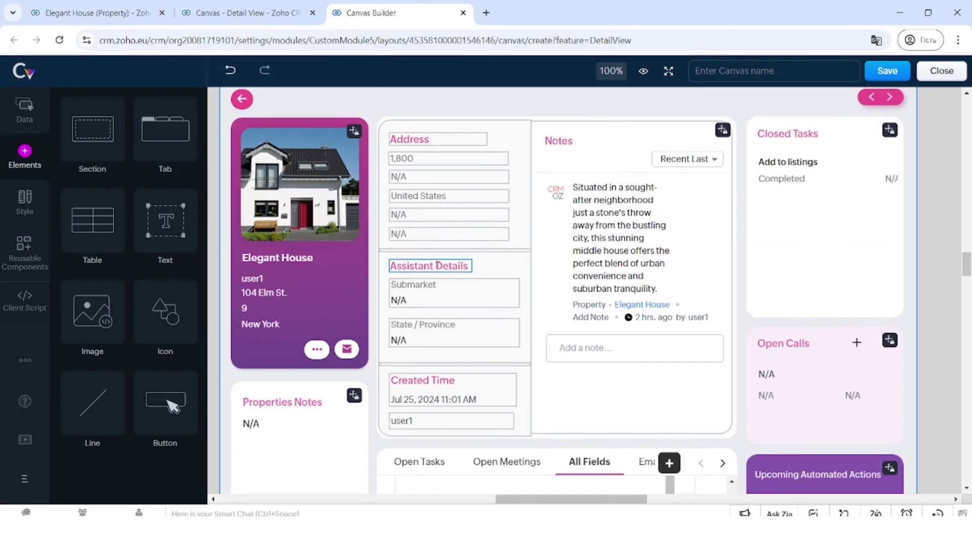
{"action": "left_click", "coordinate": [446, 265]}
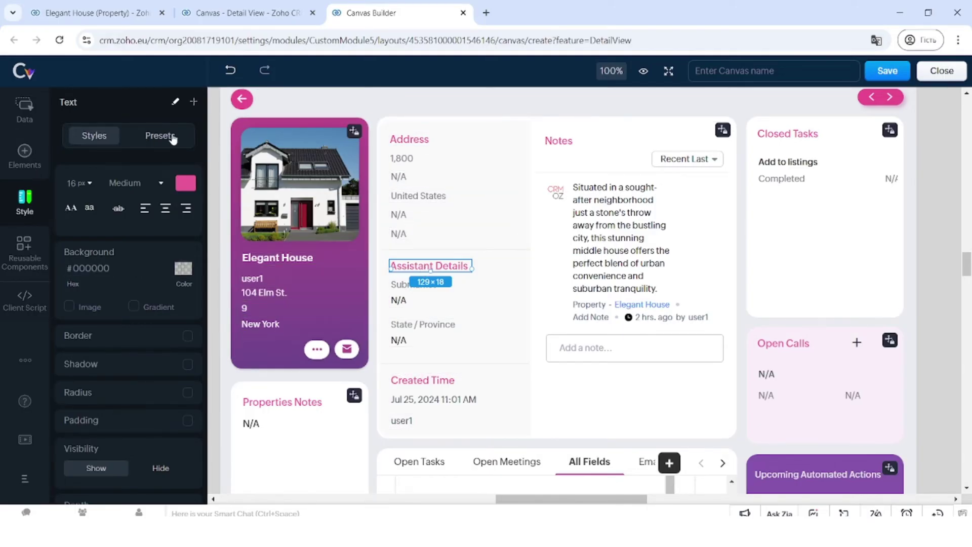
{"action": "left_click", "coordinate": [173, 136]}
{"action": "left_click", "coordinate": [153, 191]}
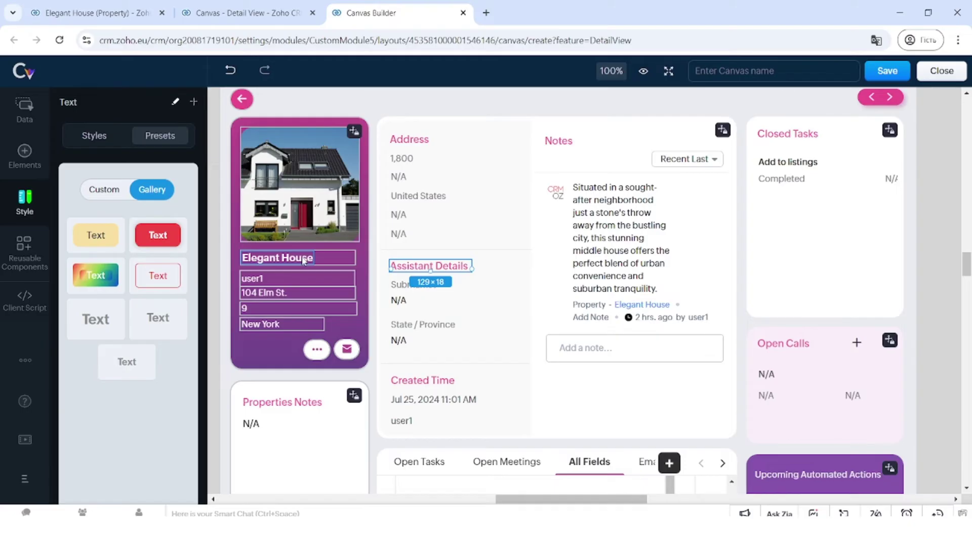
Check the Assistant Details heading's style settings, try the solid red gallery preset on it, and undo it.
{"action": "left_click", "coordinate": [94, 135]}
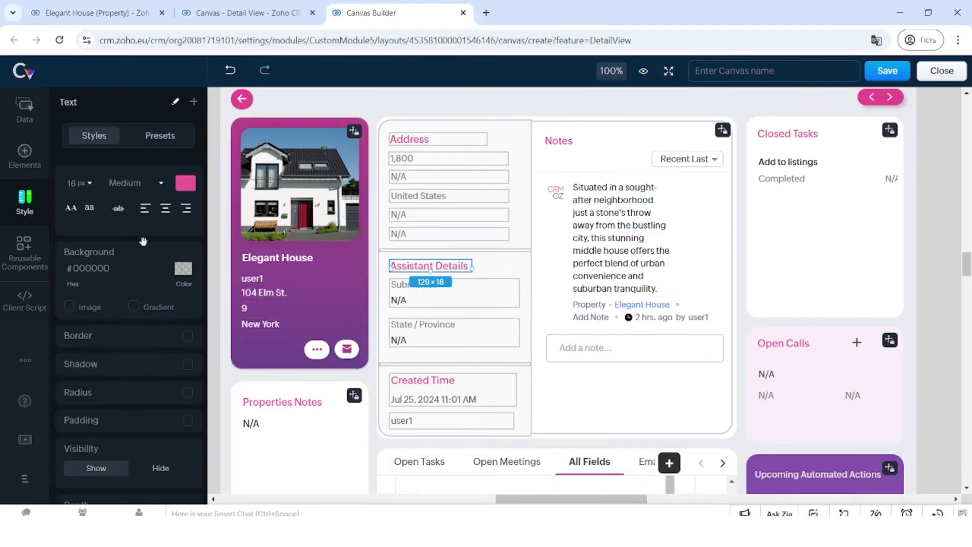
{"action": "left_click", "coordinate": [172, 141]}
{"action": "left_click", "coordinate": [151, 196]}
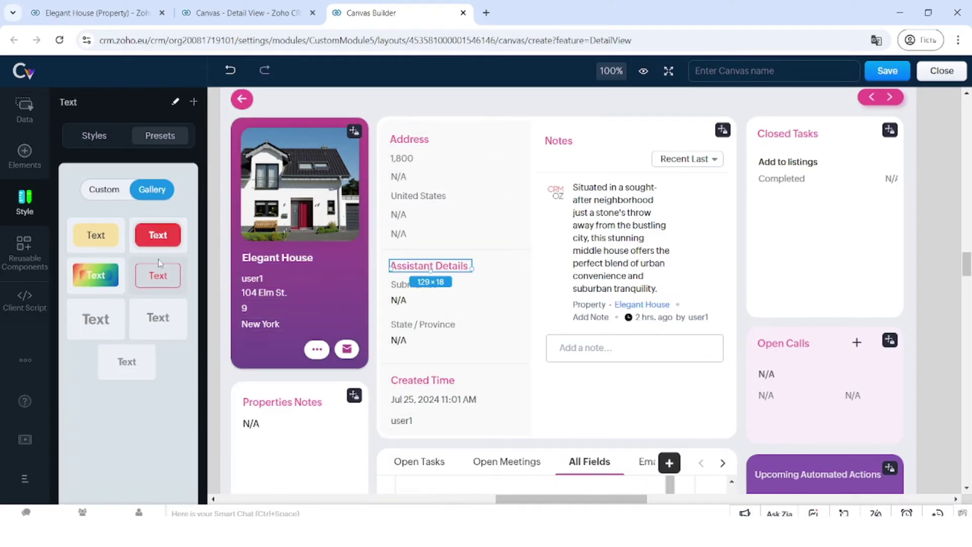
{"action": "left_click", "coordinate": [157, 235]}
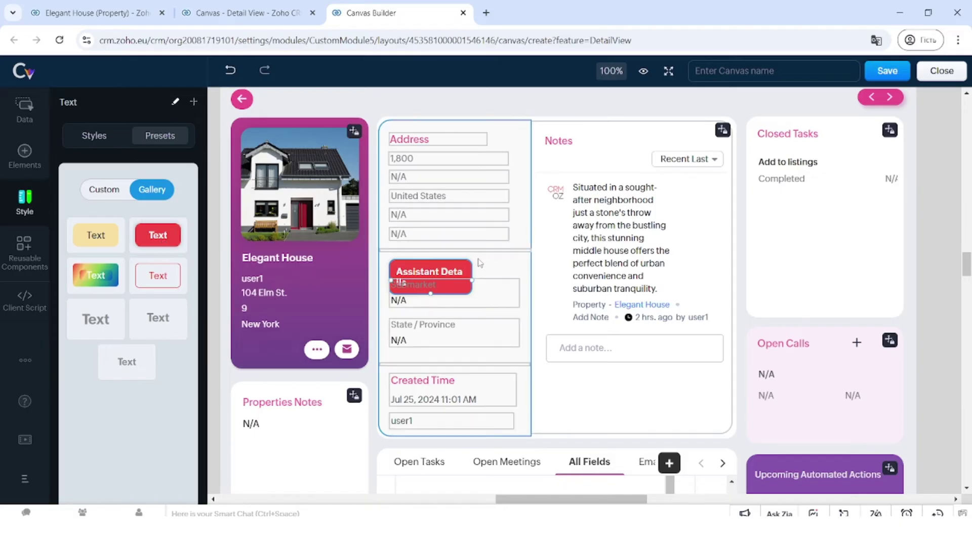
{"action": "left_click", "coordinate": [230, 71]}
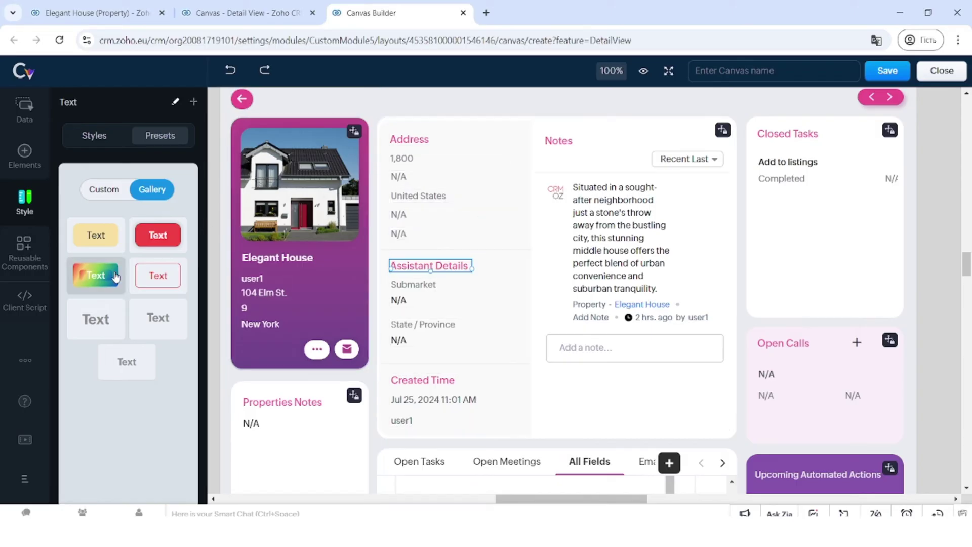
Try to place an icon element beside the Address heading.
{"action": "left_click", "coordinate": [23, 155]}
{"action": "scroll", "coordinate": [346, 331], "scroll_direction": "down", "scroll_amount": 1}
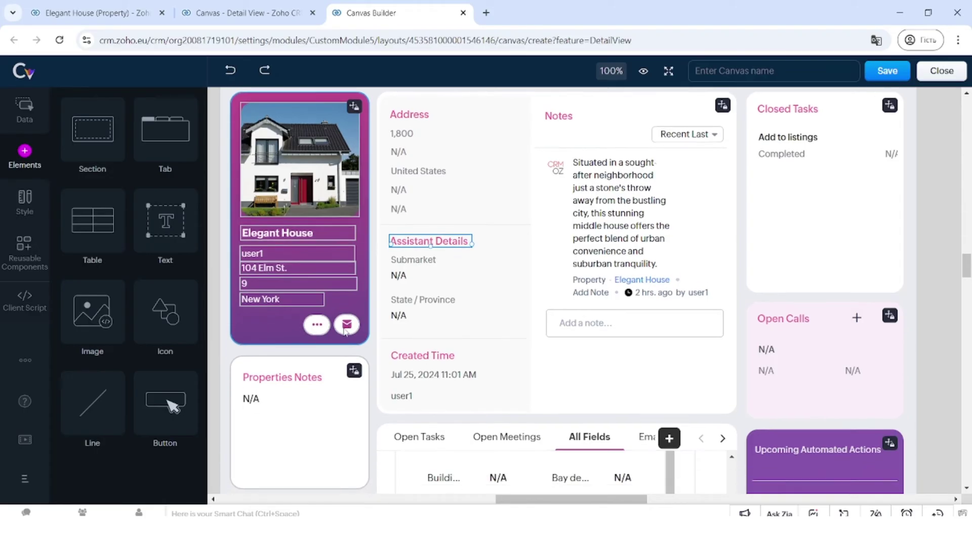
{"action": "scroll", "coordinate": [346, 331], "scroll_direction": "up", "scroll_amount": 2}
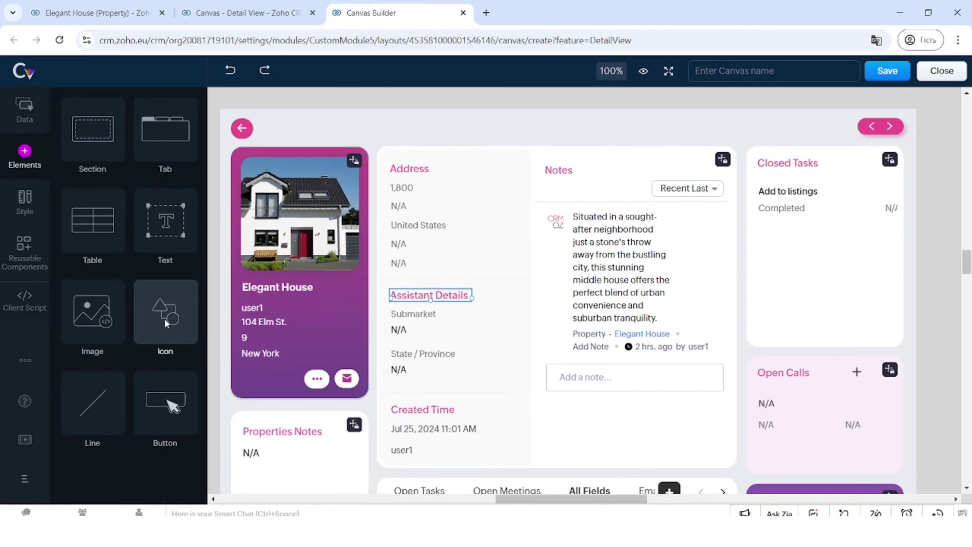
{"action": "left_click_drag", "start_coordinate": [164, 318], "coordinate": [387, 169]}
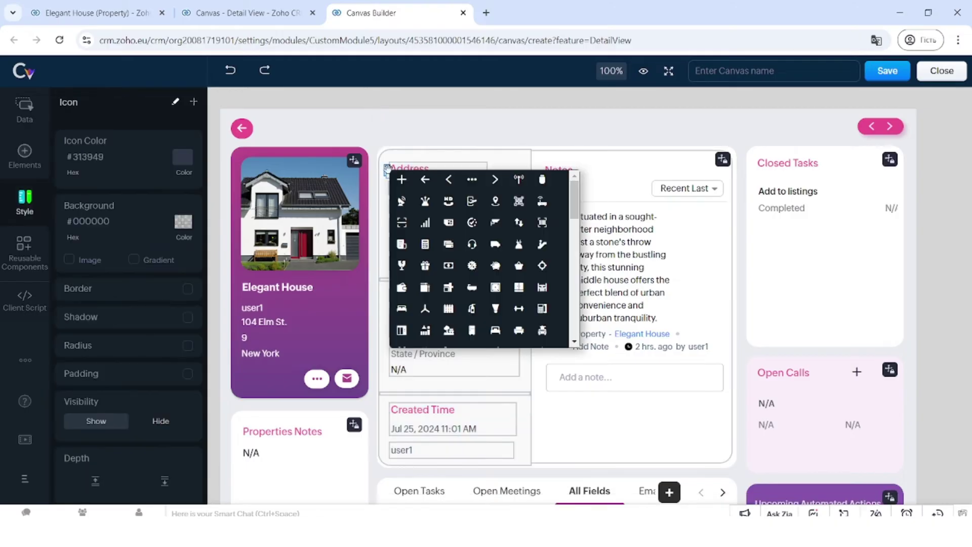
{"action": "left_click", "coordinate": [425, 167]}
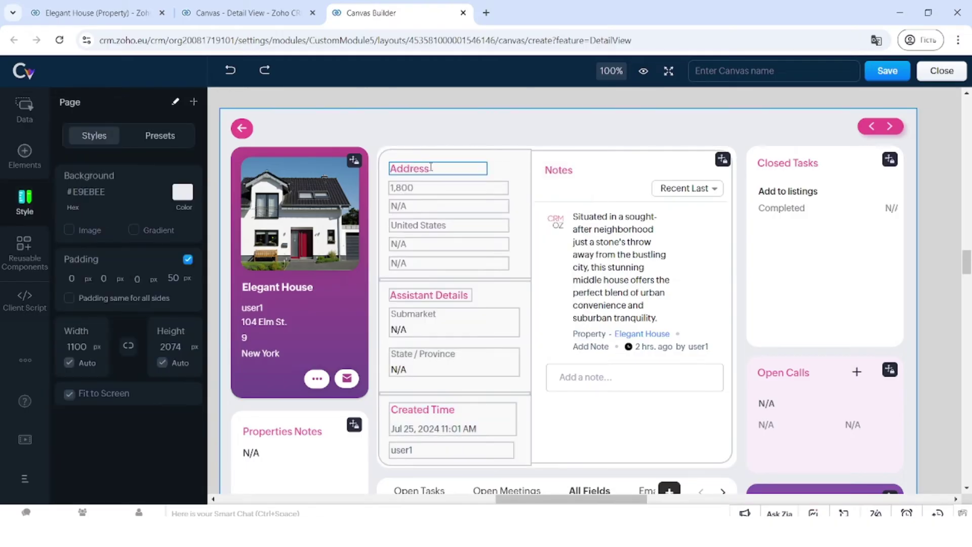
Move the Address heading slightly to the right within its section.
{"action": "left_click", "coordinate": [441, 171]}
{"action": "left_click_drag", "start_coordinate": [457, 173], "coordinate": [454, 170]}
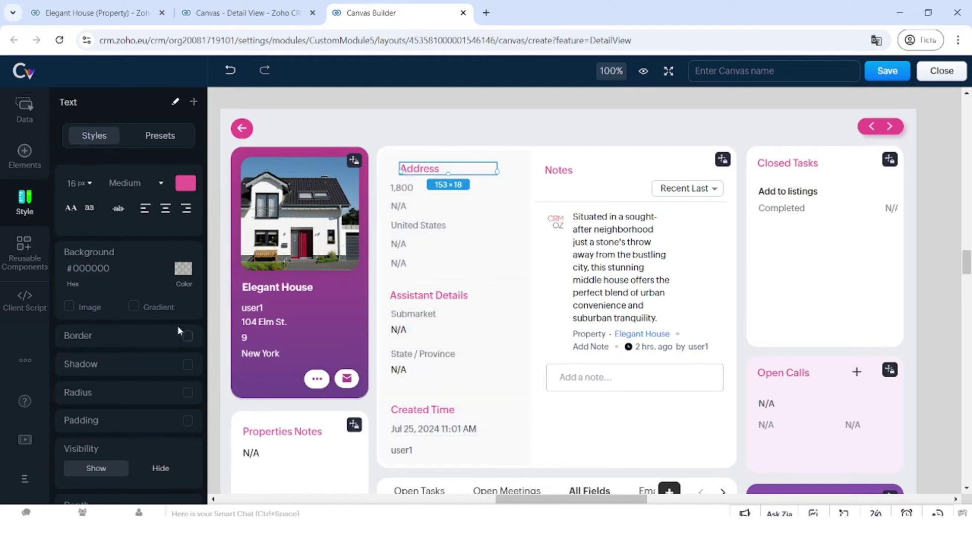
Place an icon element just before the Address heading and choose the location pin symbol for it.
{"action": "left_click", "coordinate": [31, 161]}
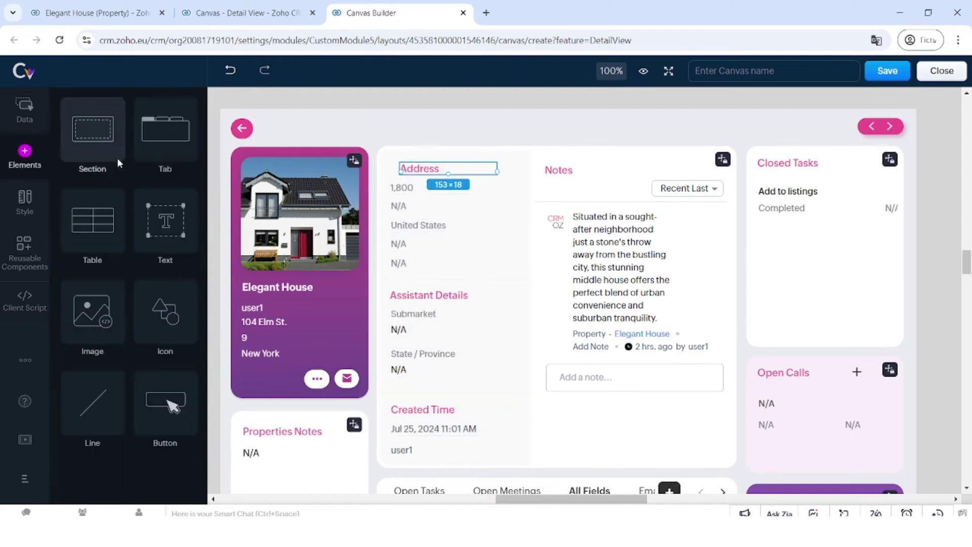
{"action": "left_click_drag", "start_coordinate": [154, 327], "coordinate": [391, 169]}
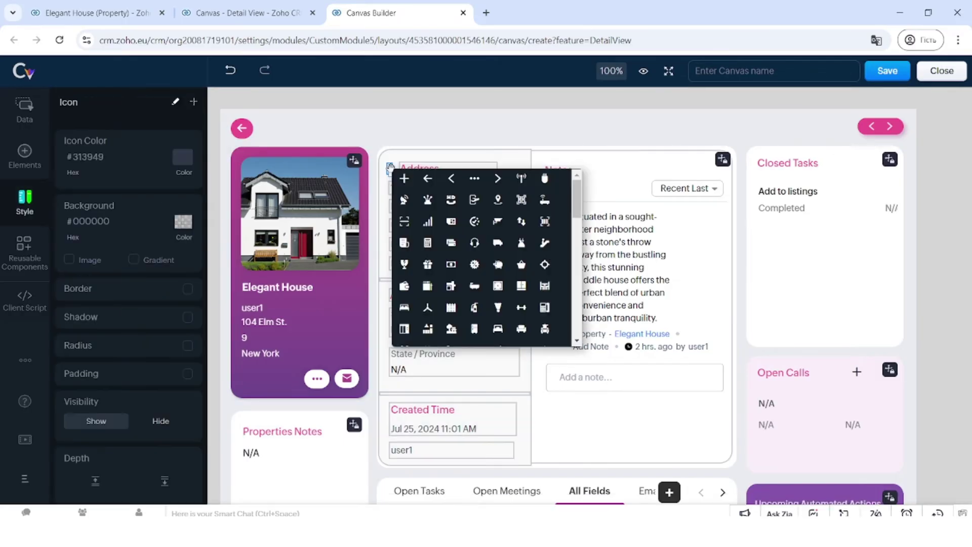
{"action": "scroll", "coordinate": [543, 262], "scroll_direction": "down", "scroll_amount": 3}
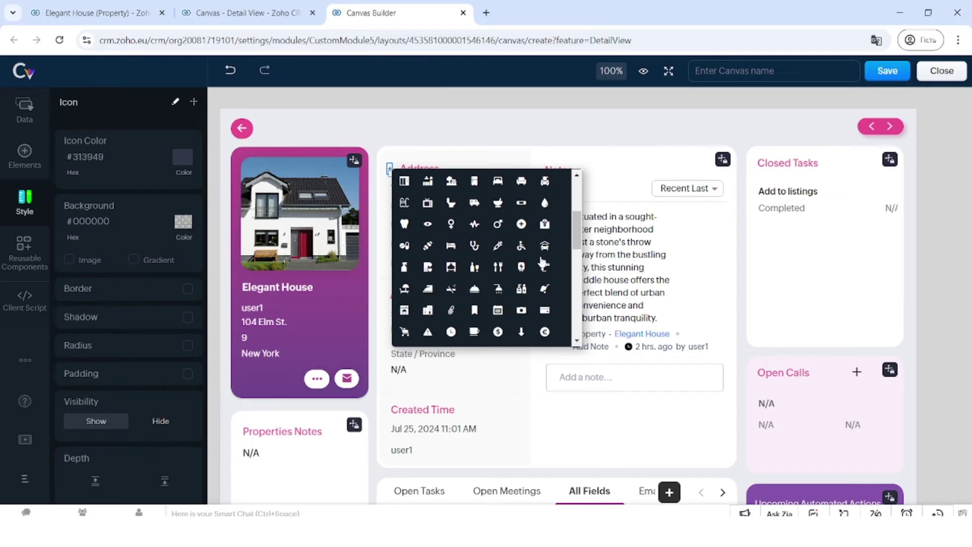
{"action": "scroll", "coordinate": [542, 262], "scroll_direction": "down", "scroll_amount": 1}
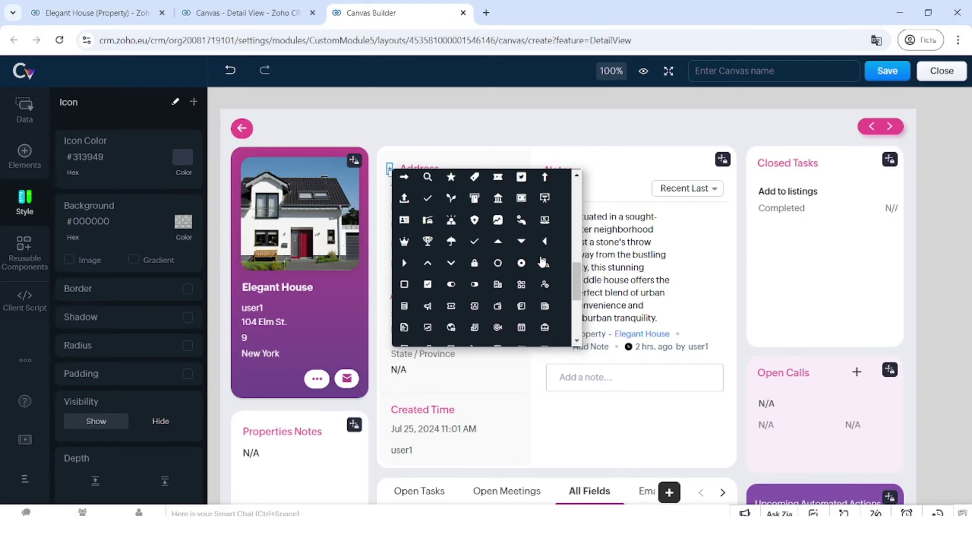
{"action": "scroll", "coordinate": [543, 260], "scroll_direction": "up", "scroll_amount": 2}
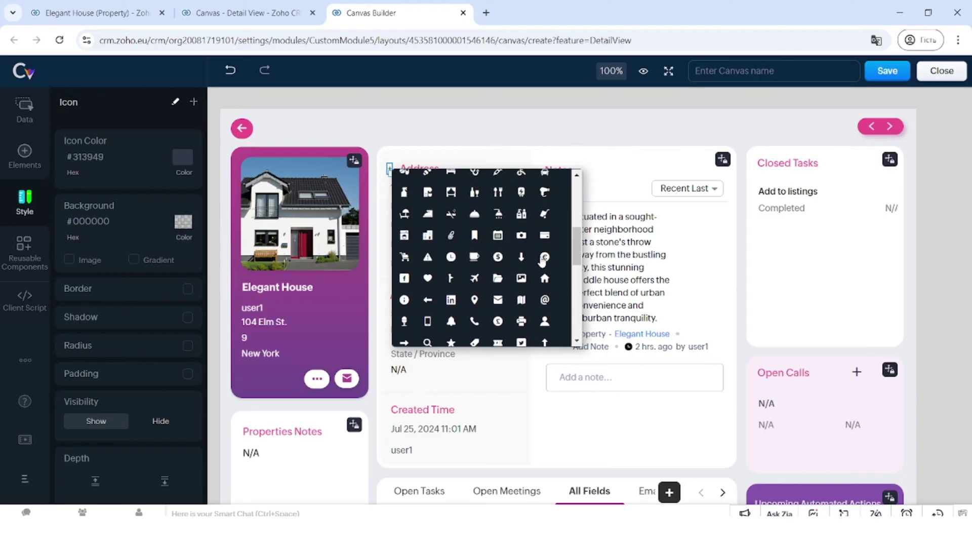
{"action": "scroll", "coordinate": [542, 261], "scroll_direction": "up", "scroll_amount": 2}
{"action": "scroll", "coordinate": [542, 260], "scroll_direction": "up", "scroll_amount": 2}
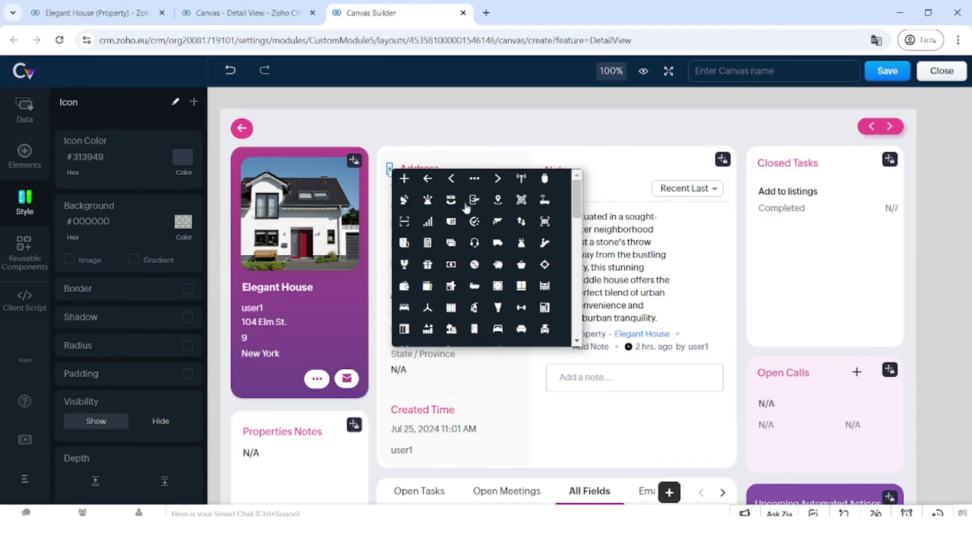
{"action": "left_click", "coordinate": [497, 203]}
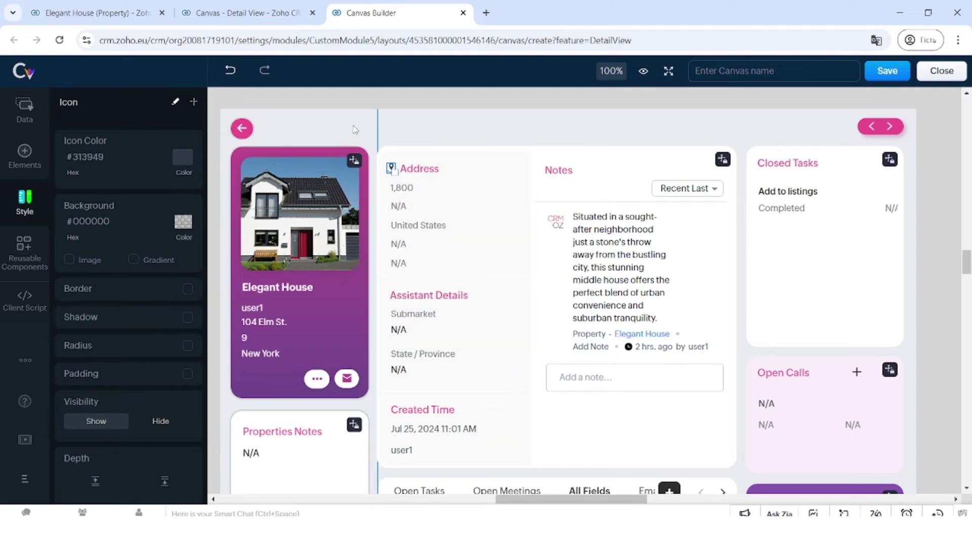
Set the colour of the location pin icon beside the Address heading to pink #EF166F.
{"action": "left_click", "coordinate": [397, 151]}
{"action": "left_click", "coordinate": [391, 168]}
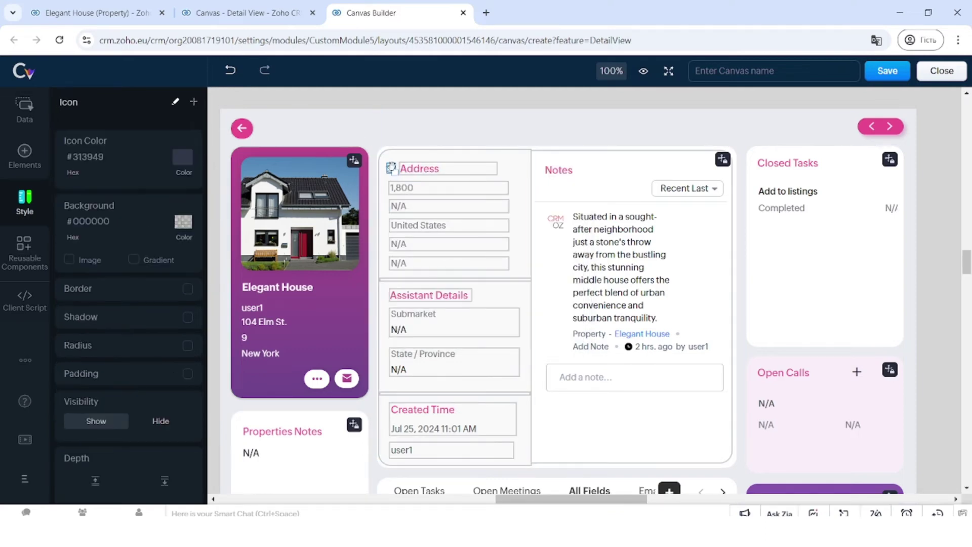
{"action": "left_click", "coordinate": [183, 157]}
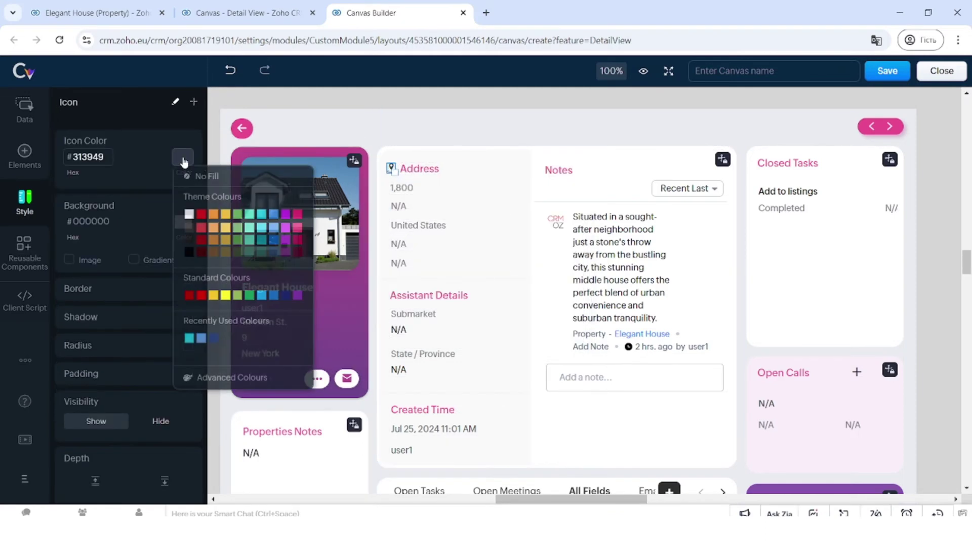
{"action": "left_click", "coordinate": [298, 228]}
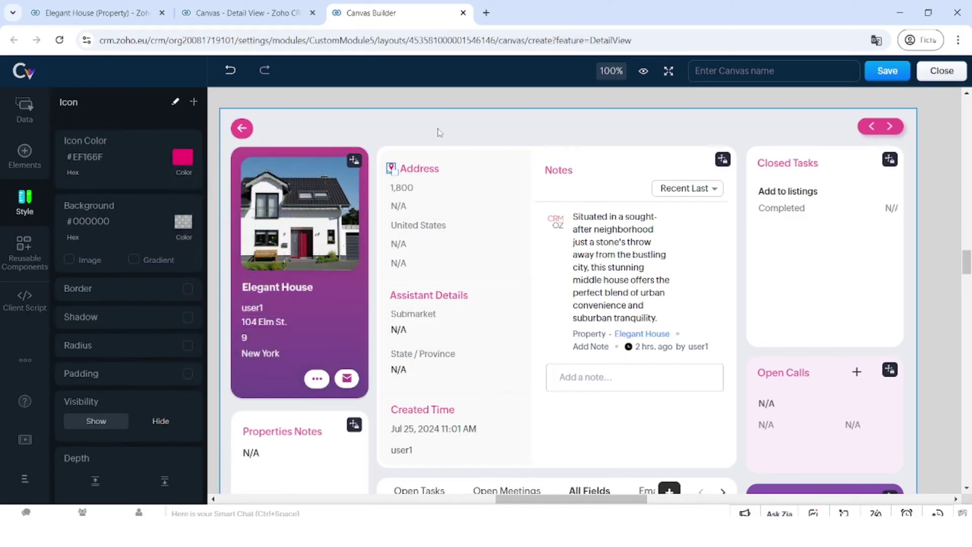
{"action": "left_click", "coordinate": [524, 153]}
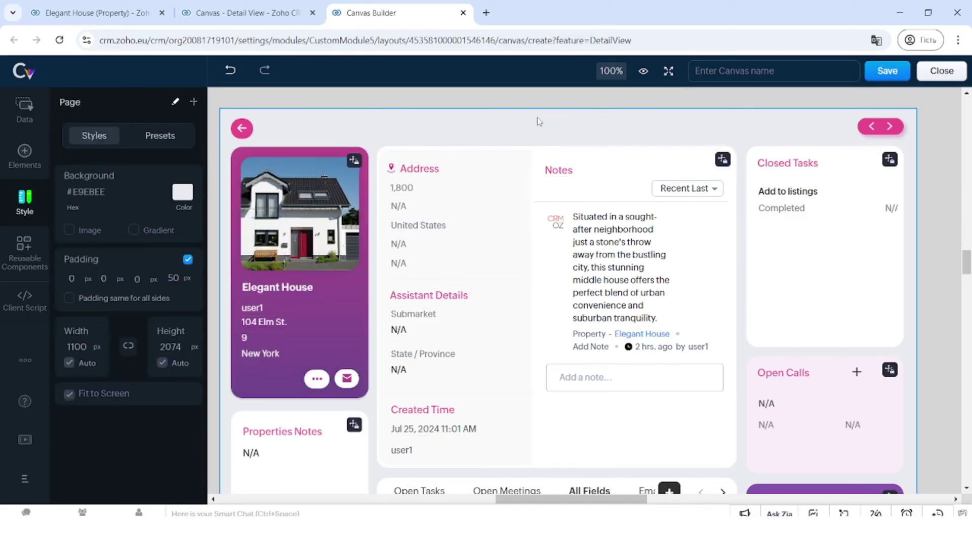
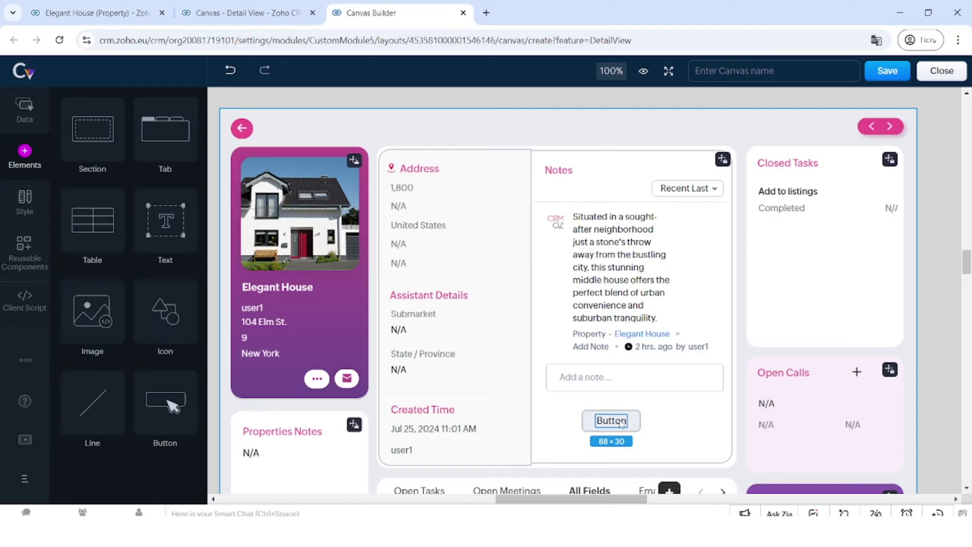
Apply the blue gradient gallery preset to the button below the note box in the Notes section.
{"action": "left_click", "coordinate": [623, 424]}
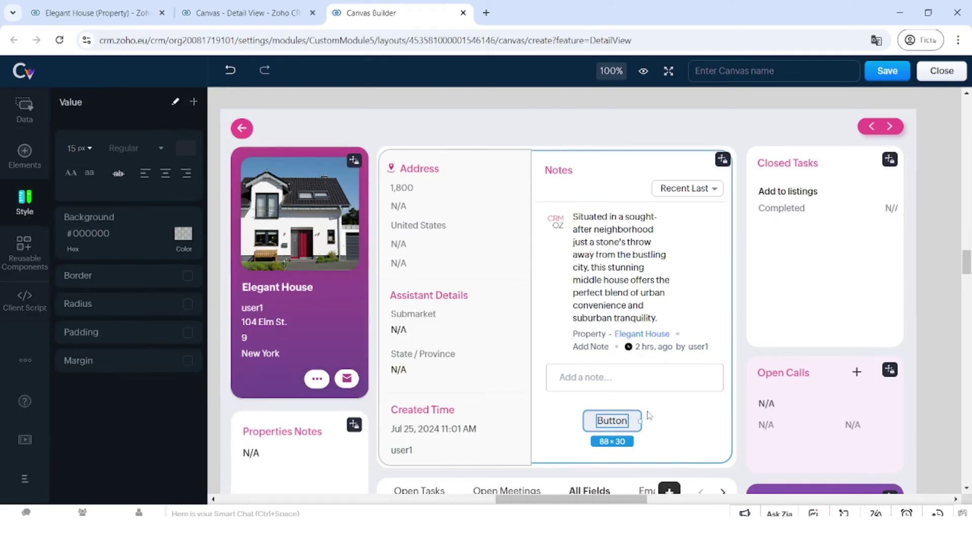
{"action": "left_click", "coordinate": [628, 426]}
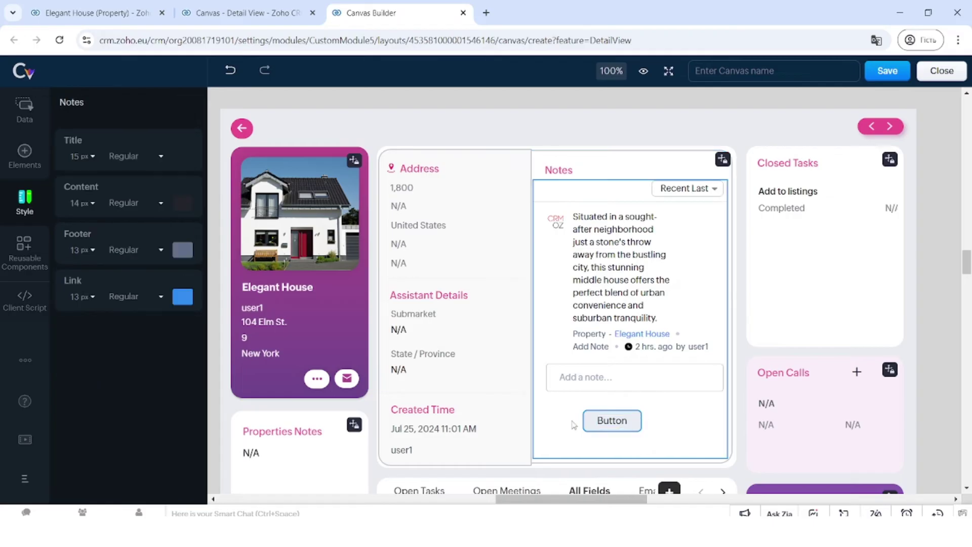
{"action": "left_click", "coordinate": [637, 424]}
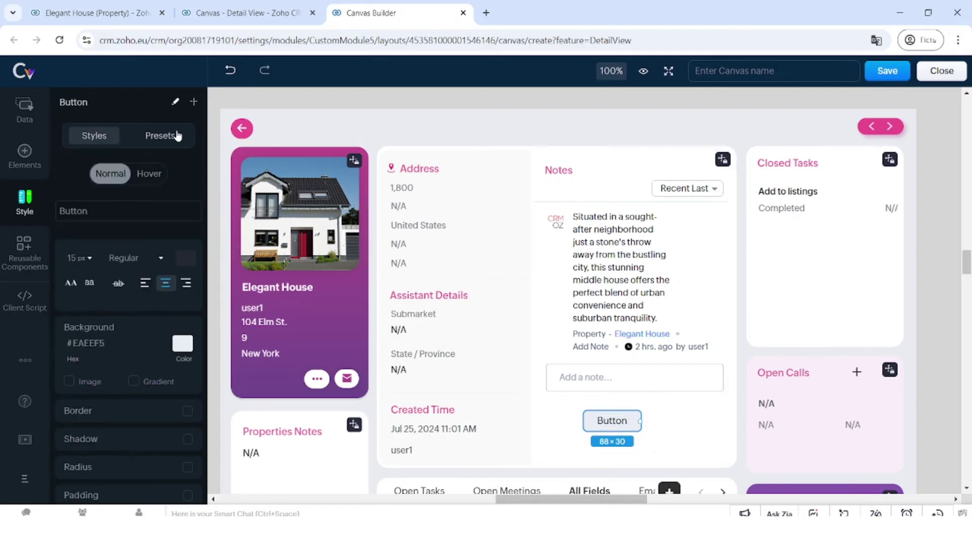
{"action": "left_click", "coordinate": [160, 135]}
{"action": "left_click", "coordinate": [152, 189]}
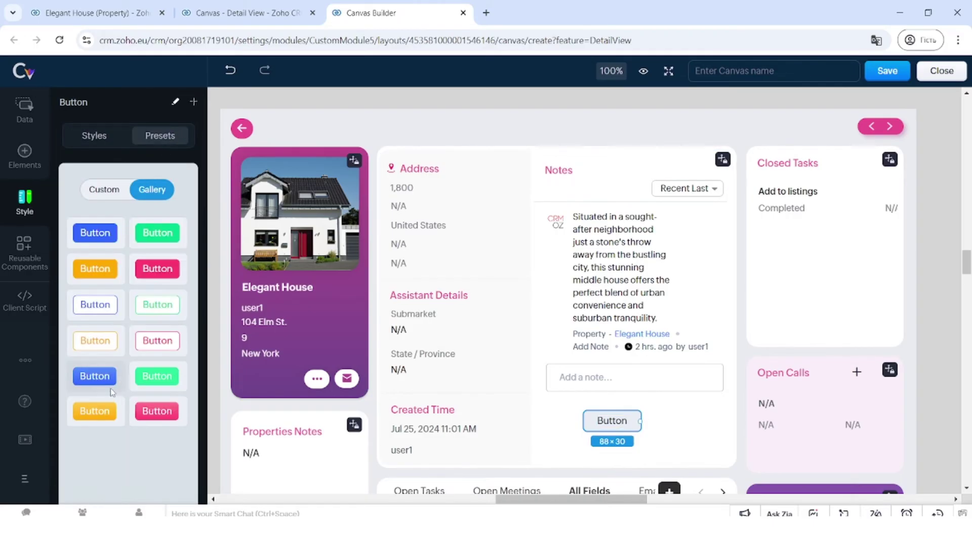
{"action": "left_click", "coordinate": [95, 376]}
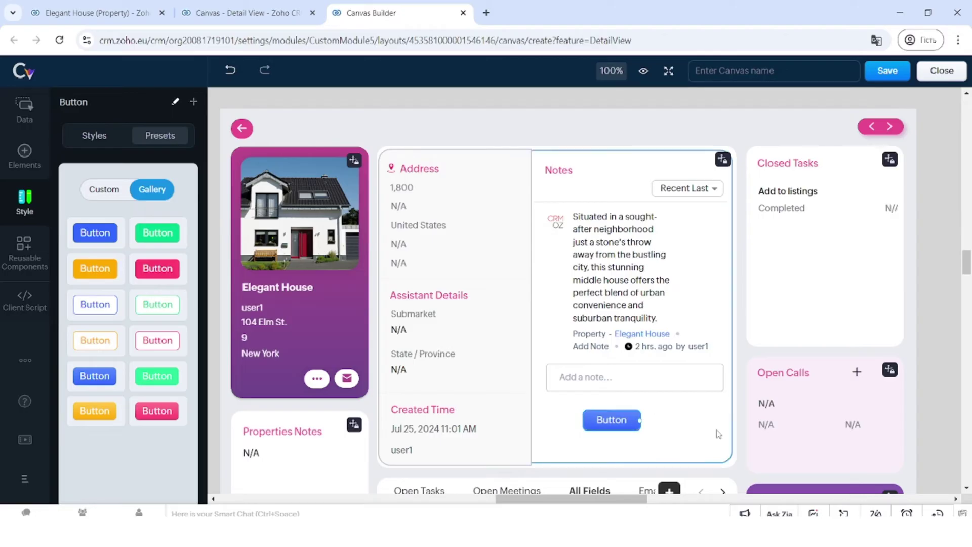
Select the label of the button in the Notes section and view its context options.
{"action": "left_click", "coordinate": [627, 425]}
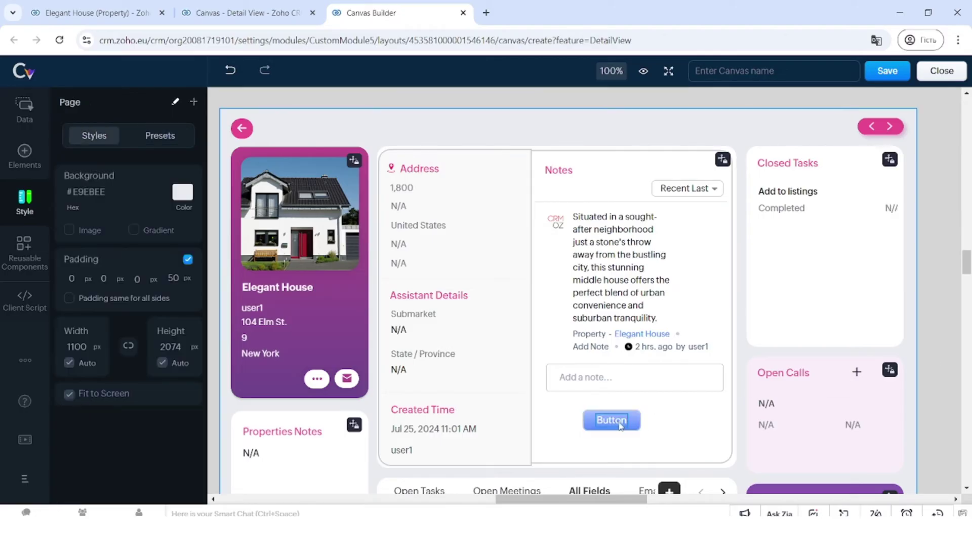
{"action": "left_click", "coordinate": [634, 425]}
{"action": "left_click", "coordinate": [607, 421]}
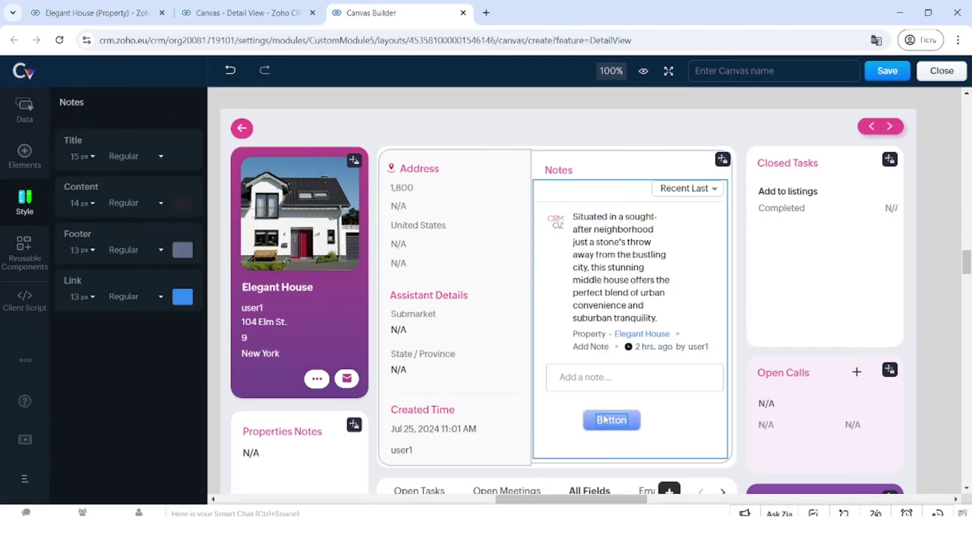
{"action": "left_click", "coordinate": [608, 418]}
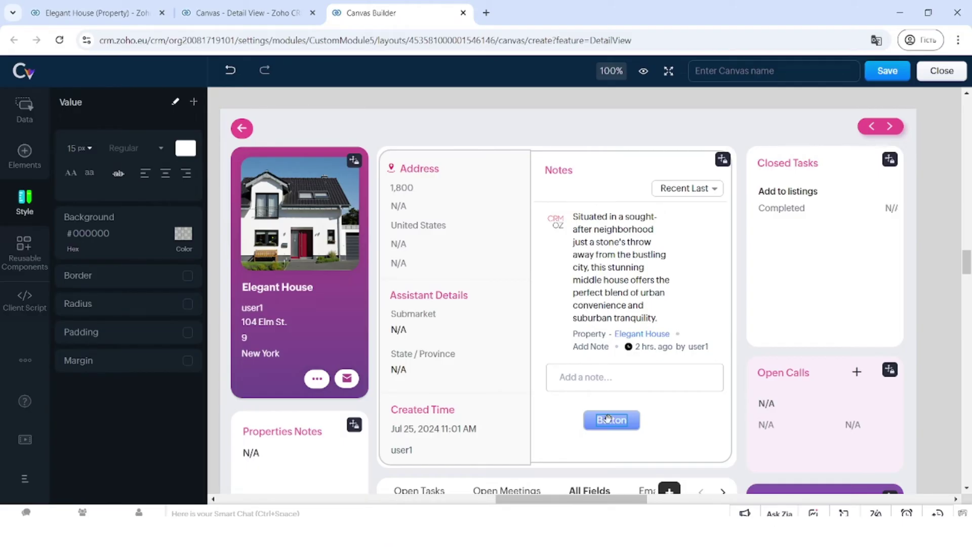
{"action": "right_click", "coordinate": [609, 421]}
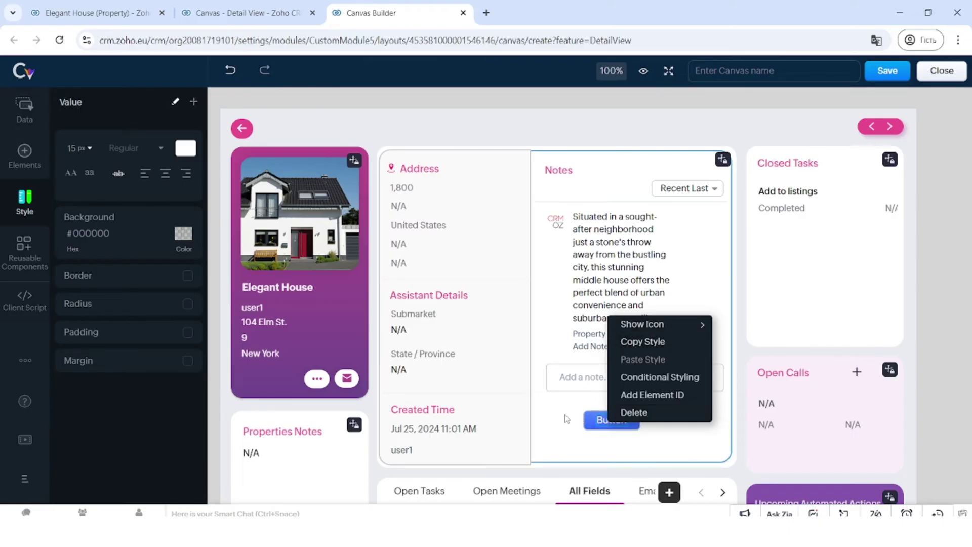
Delete the blue button from the Notes section.
{"action": "left_click", "coordinate": [595, 424]}
{"action": "left_click", "coordinate": [594, 421]}
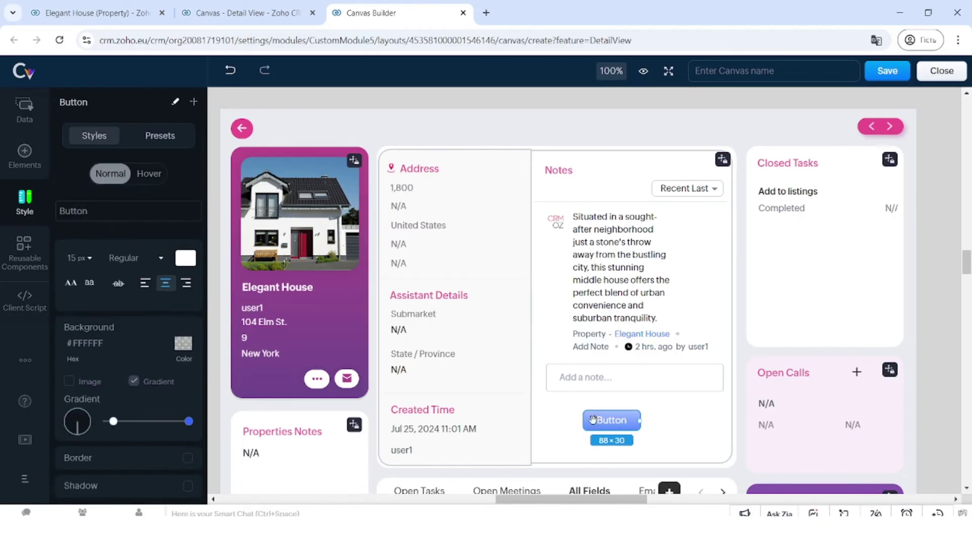
{"action": "key", "text": "Delete"}
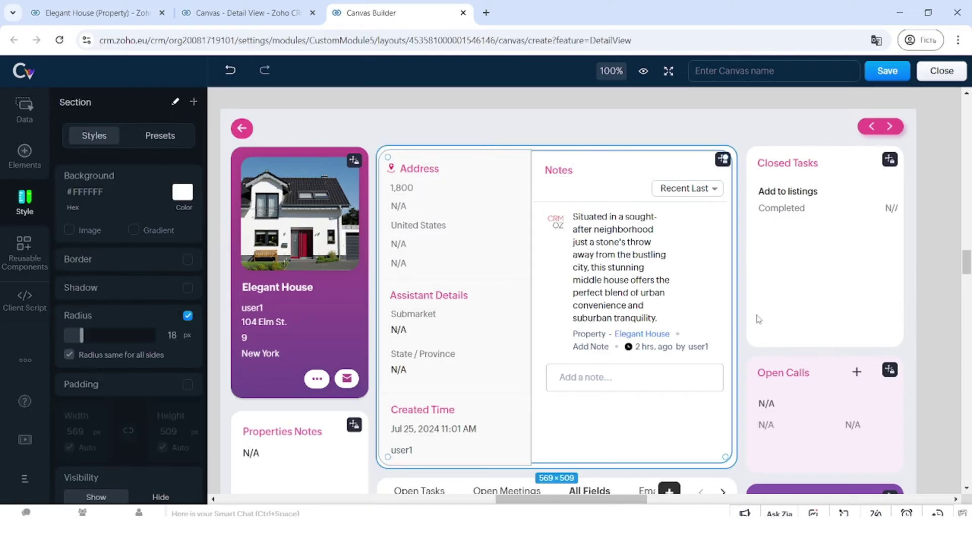
Examine the gallery presets and style settings for the section holding the Address and Notes areas.
{"action": "scroll", "coordinate": [765, 326], "scroll_direction": "down", "scroll_amount": 3}
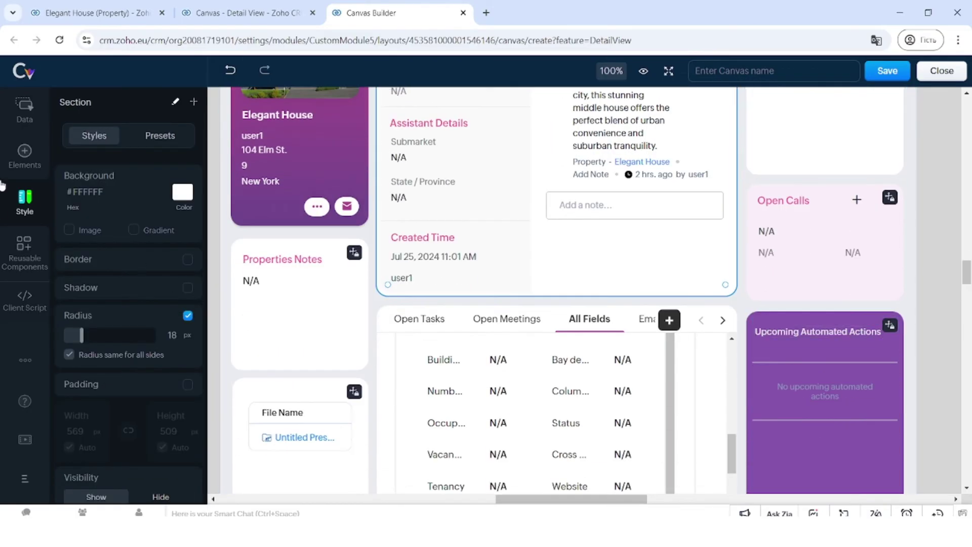
{"action": "left_click", "coordinate": [20, 155]}
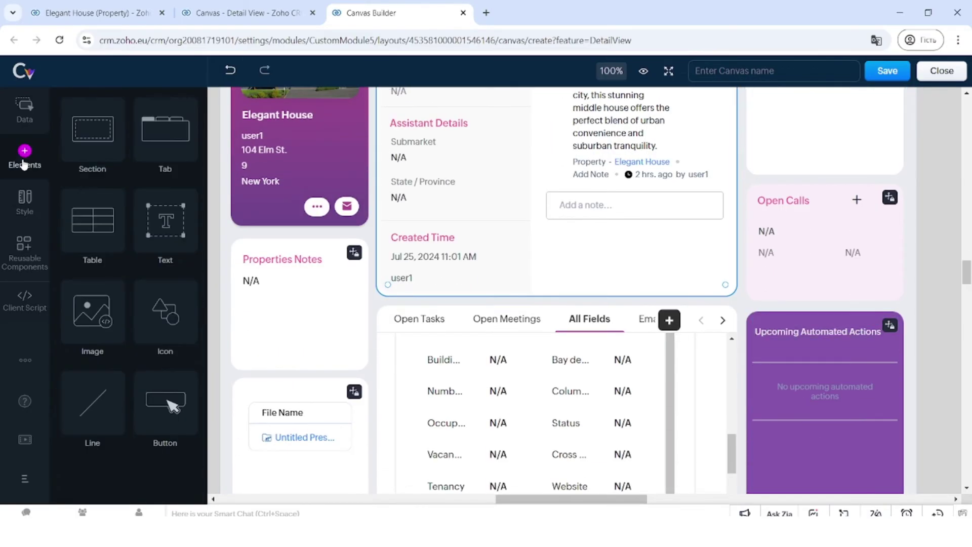
{"action": "left_click", "coordinate": [23, 207]}
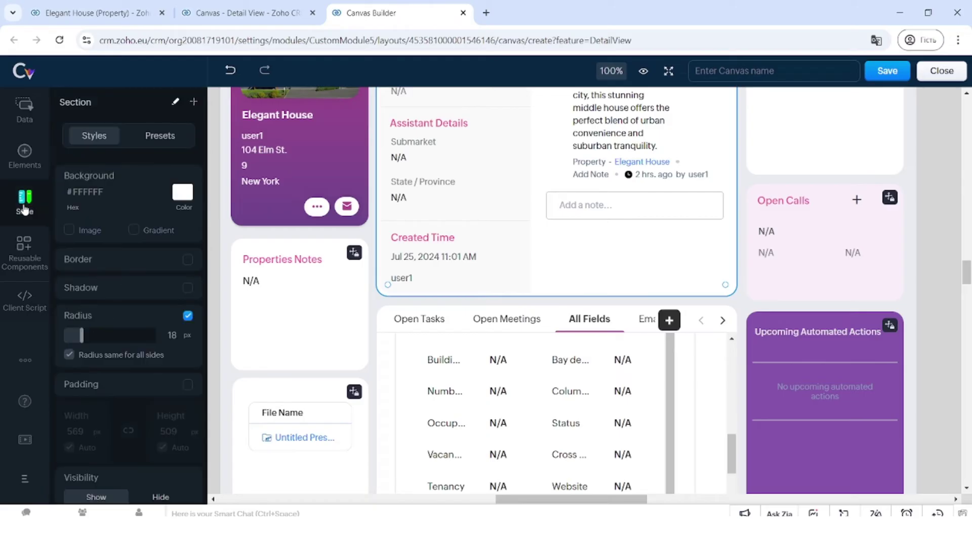
{"action": "left_click", "coordinate": [157, 147]}
{"action": "left_click", "coordinate": [152, 195]}
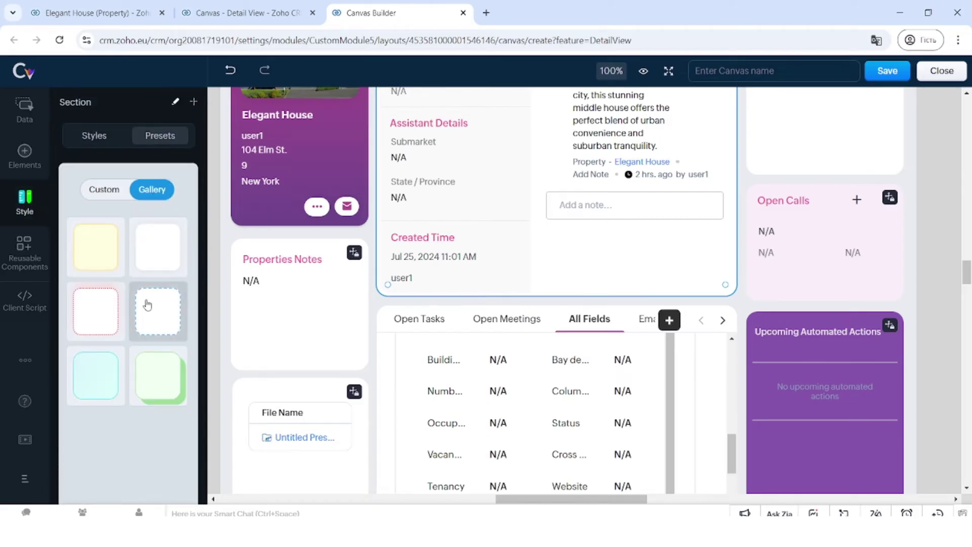
{"action": "scroll", "coordinate": [388, 282], "scroll_direction": "down", "scroll_amount": 7}
{"action": "scroll", "coordinate": [386, 273], "scroll_direction": "up", "scroll_amount": 12}
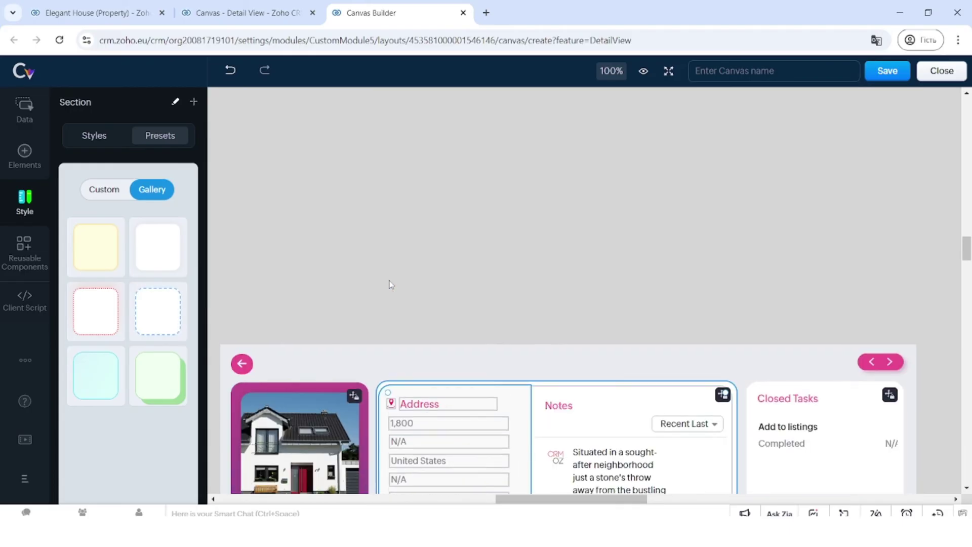
{"action": "scroll", "coordinate": [372, 312], "scroll_direction": "down", "scroll_amount": 5}
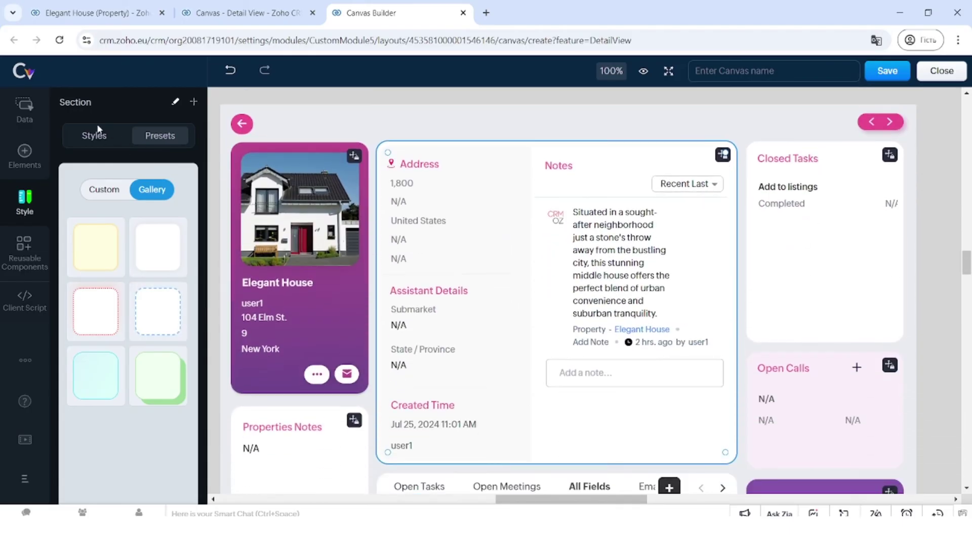
{"action": "left_click", "coordinate": [97, 135]}
{"action": "scroll", "coordinate": [172, 324], "scroll_direction": "down", "scroll_amount": 1}
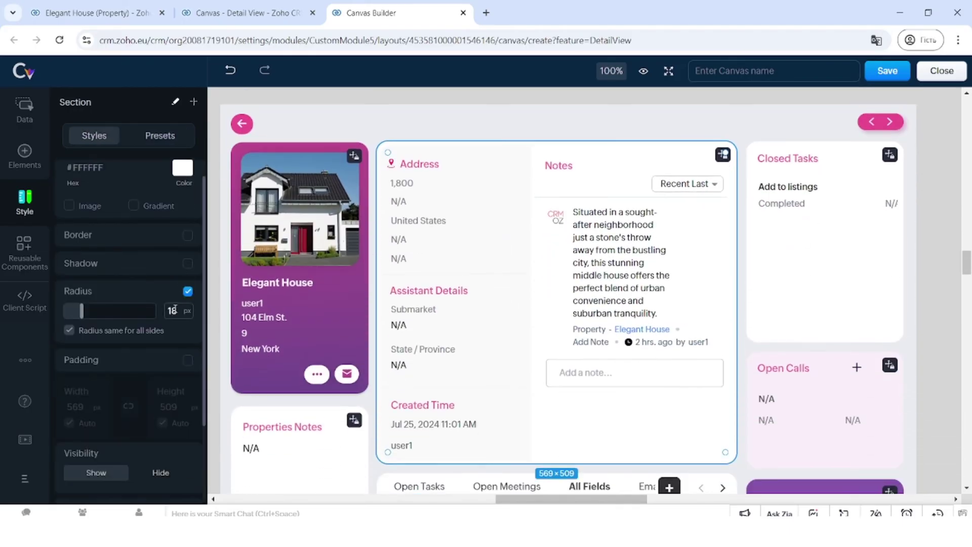
{"action": "scroll", "coordinate": [72, 323], "scroll_direction": "up", "scroll_amount": 1}
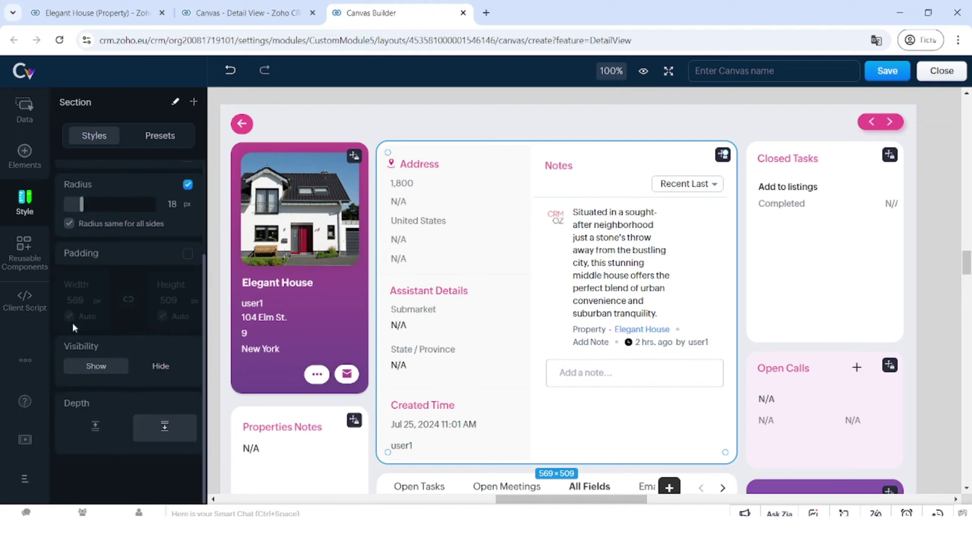
Look through the custom and gallery collections of reusable components.
{"action": "left_click", "coordinate": [29, 257]}
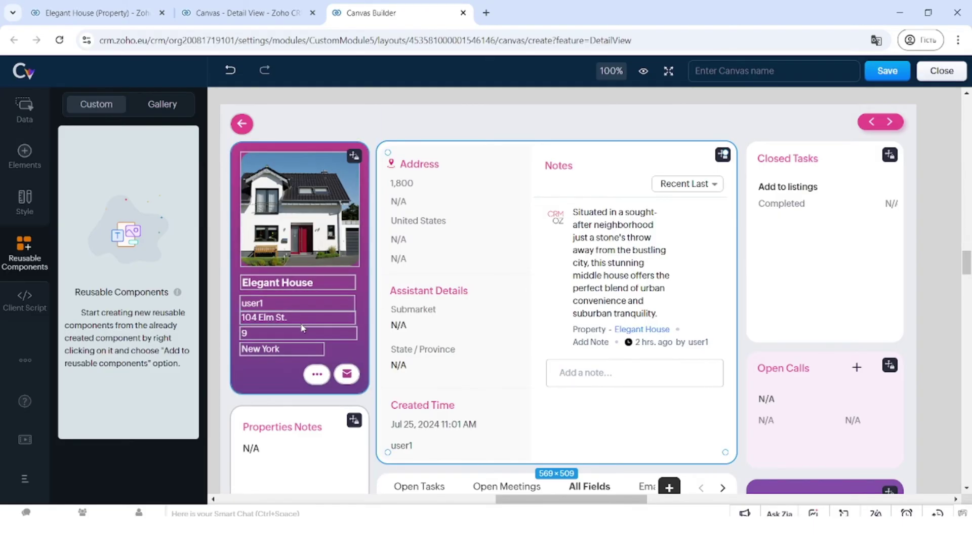
{"action": "left_click", "coordinate": [161, 105]}
{"action": "scroll", "coordinate": [142, 313], "scroll_direction": "down", "scroll_amount": 2}
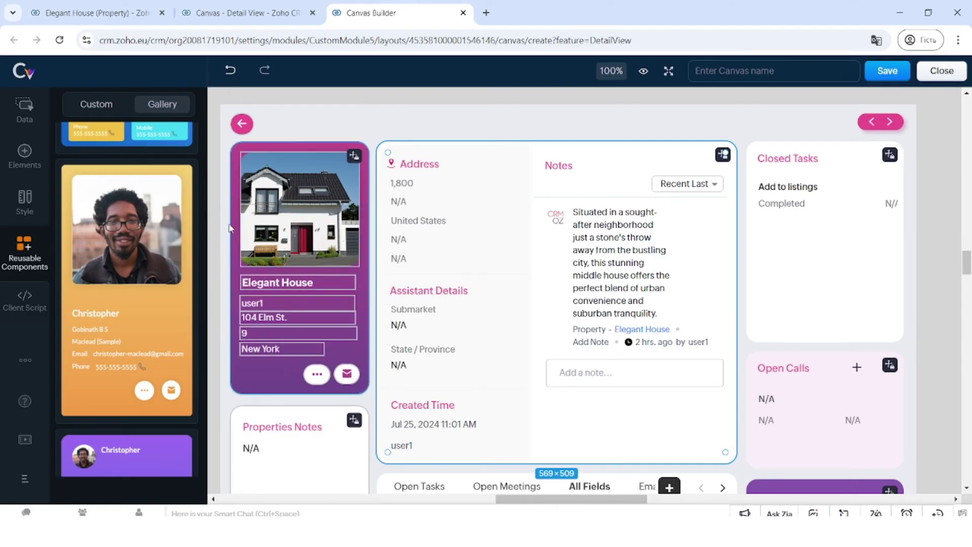
{"action": "scroll", "coordinate": [130, 209], "scroll_direction": "up", "scroll_amount": 2}
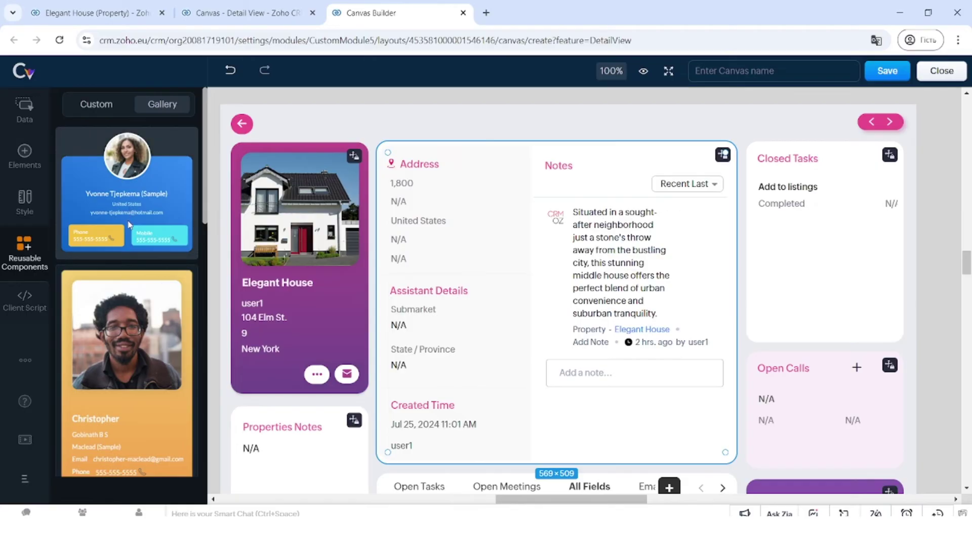
{"action": "scroll", "coordinate": [142, 297], "scroll_direction": "down", "scroll_amount": 5}
{"action": "scroll", "coordinate": [141, 298], "scroll_direction": "down", "scroll_amount": 3}
{"action": "scroll", "coordinate": [141, 298], "scroll_direction": "up", "scroll_amount": 8}
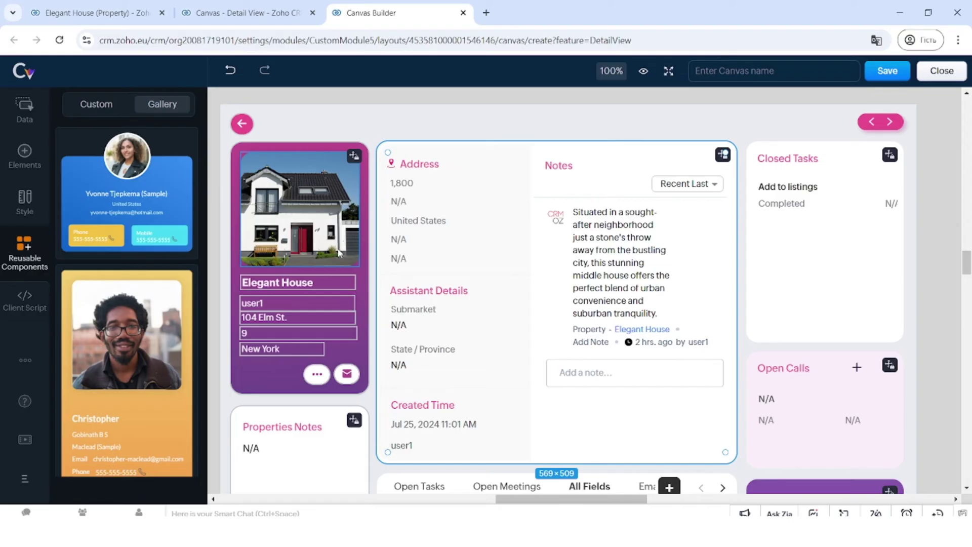
{"action": "left_click", "coordinate": [324, 100]}
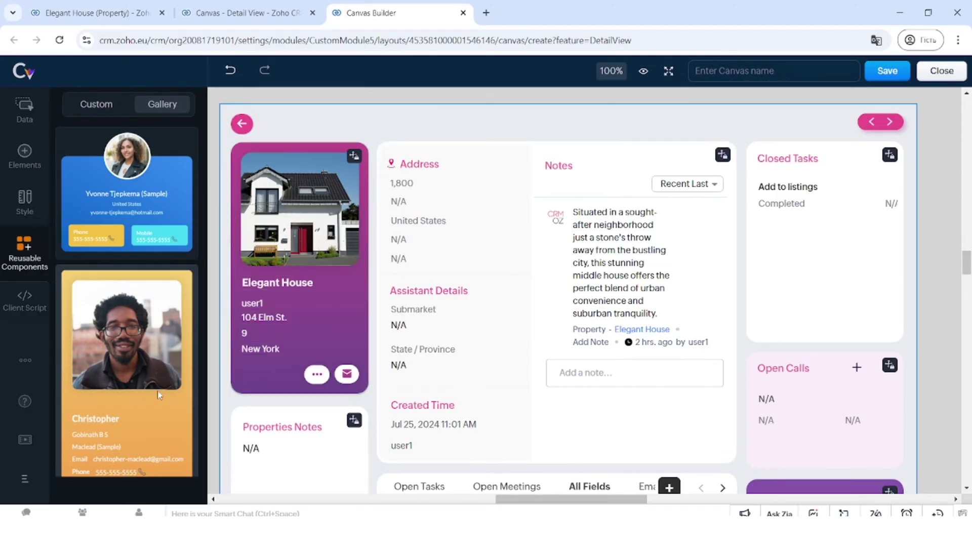
{"action": "scroll", "coordinate": [494, 310], "scroll_direction": "down", "scroll_amount": 2}
{"action": "scroll", "coordinate": [493, 310], "scroll_direction": "up", "scroll_amount": 1}
{"action": "scroll", "coordinate": [491, 309], "scroll_direction": "up", "scroll_amount": 1}
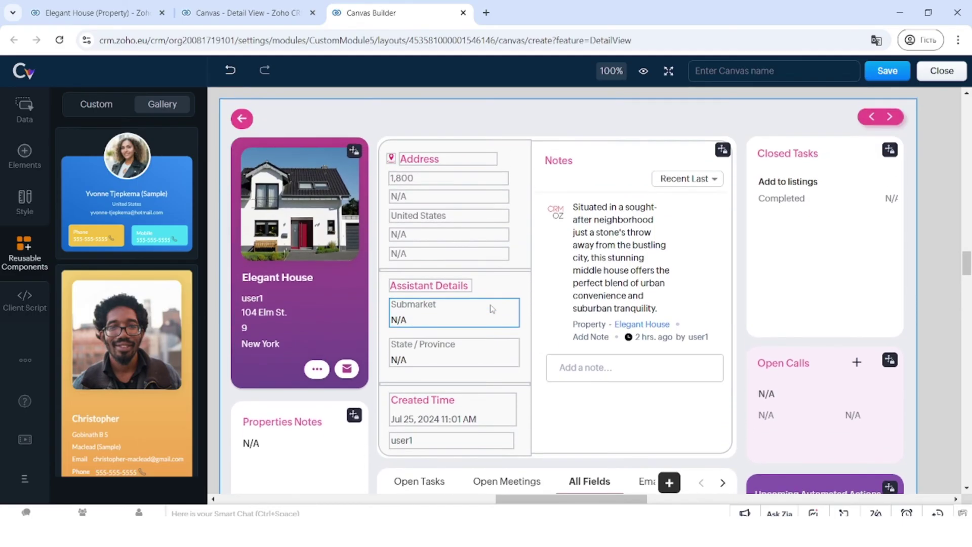
{"action": "scroll", "coordinate": [491, 309], "scroll_direction": "down", "scroll_amount": 3}
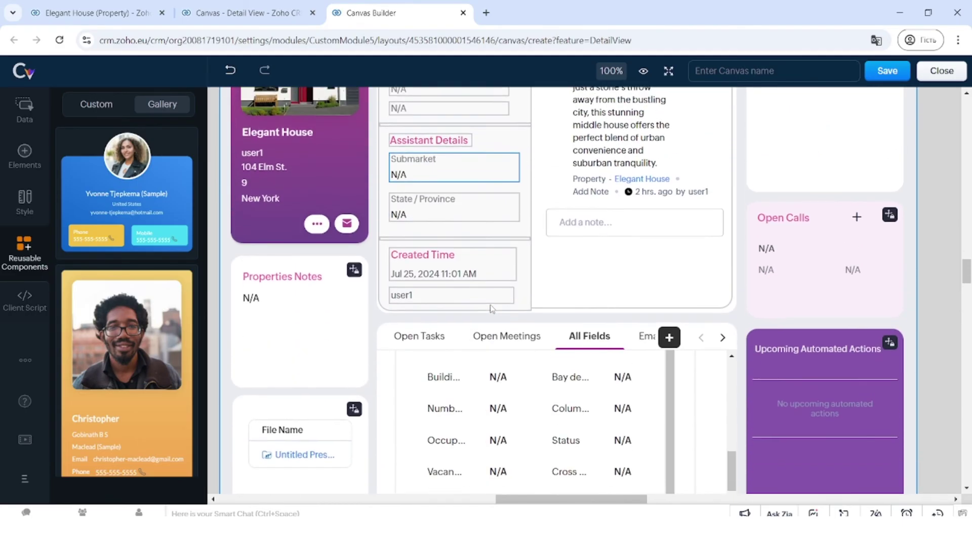
{"action": "scroll", "coordinate": [491, 309], "scroll_direction": "up", "scroll_amount": 3}
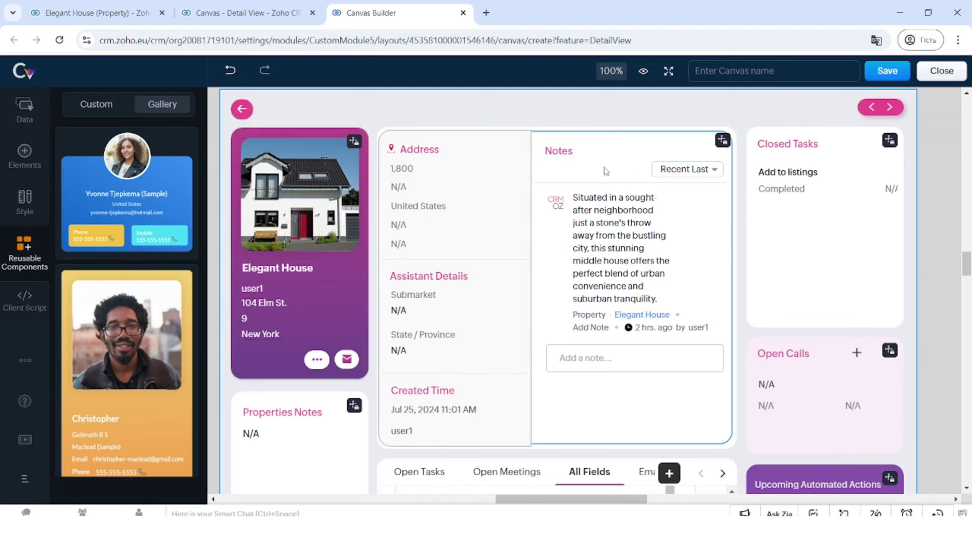
Retitle the Assistant Details heading as "Property management" and delete the Submarket field beneath it.
{"action": "left_click", "coordinate": [440, 278]}
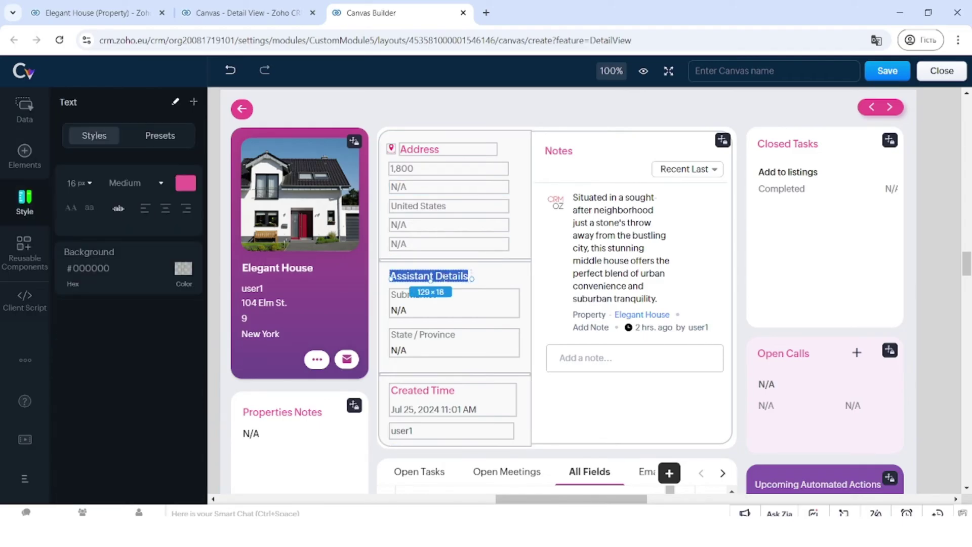
{"action": "type", "text": "Property management"}
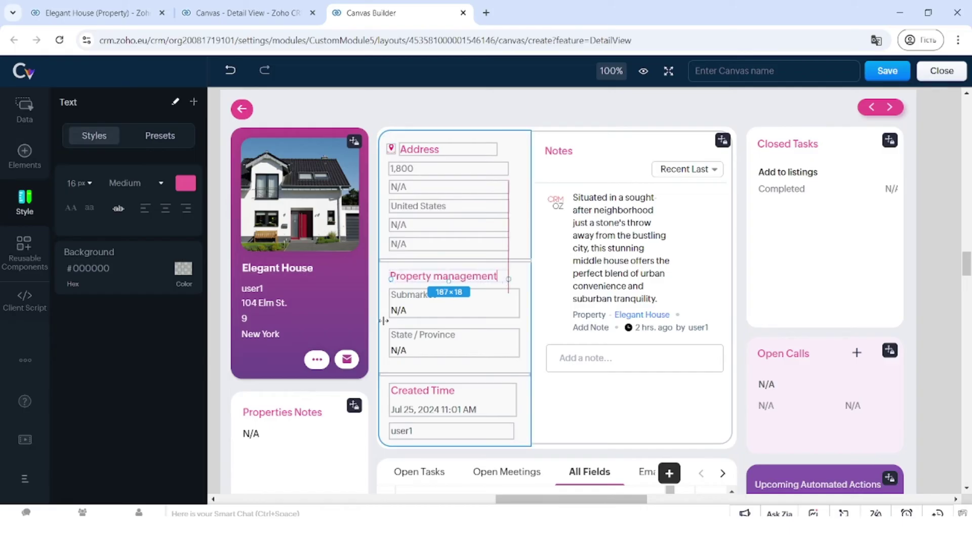
{"action": "left_click", "coordinate": [400, 305]}
{"action": "left_click", "coordinate": [406, 308]}
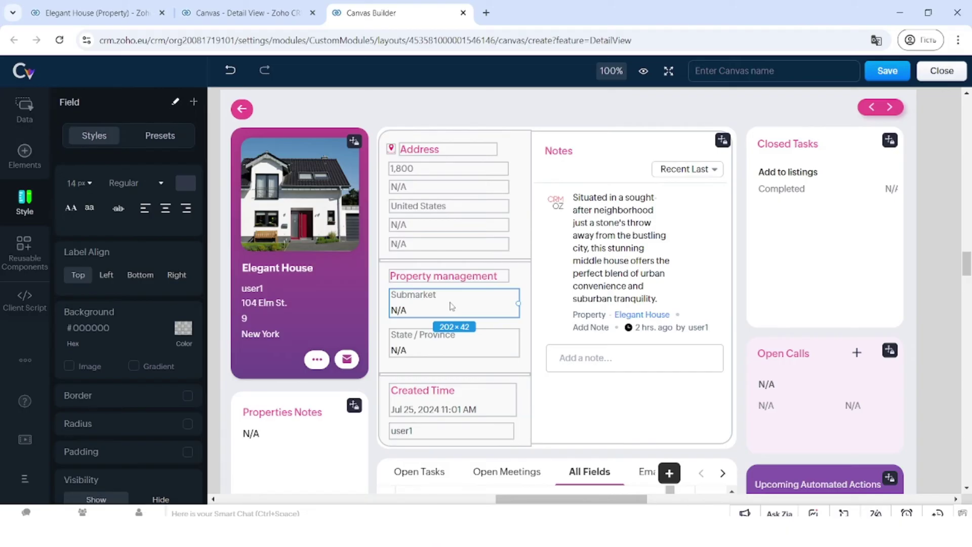
{"action": "key", "text": "Delete"}
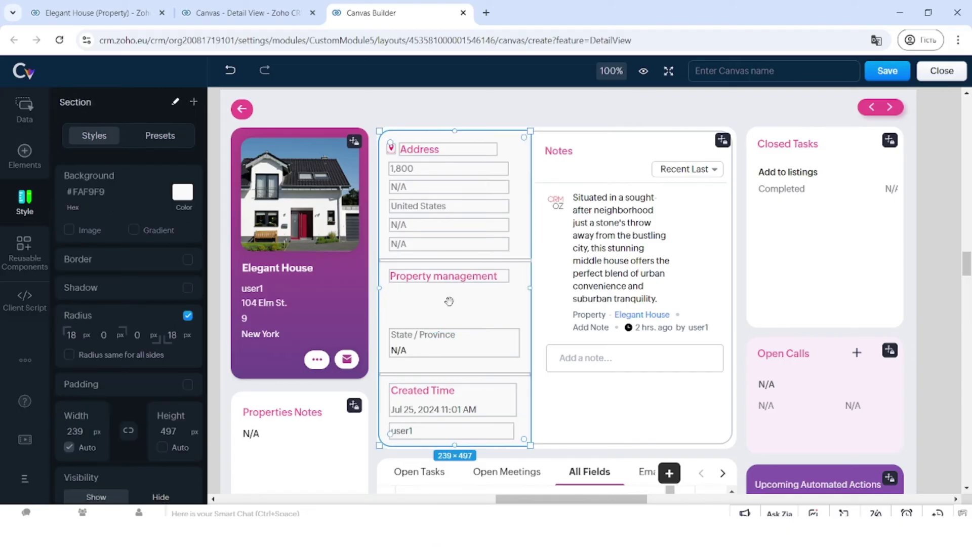
Find the Landlord lookup field and place it directly under the Property management heading, aligned with the heading's left edge.
{"action": "left_click", "coordinate": [24, 109]}
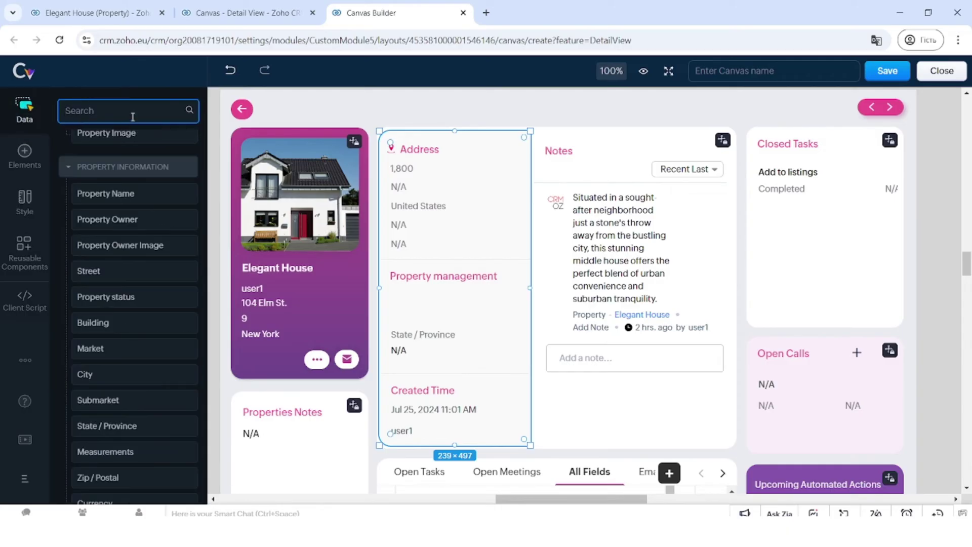
{"action": "type", "text": "lan"}
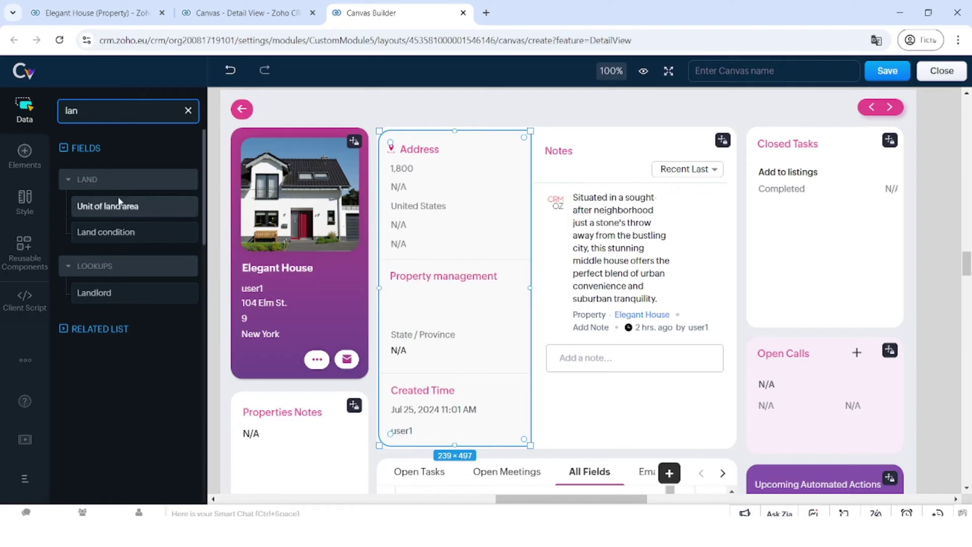
{"action": "left_click_drag", "start_coordinate": [105, 298], "coordinate": [399, 299]}
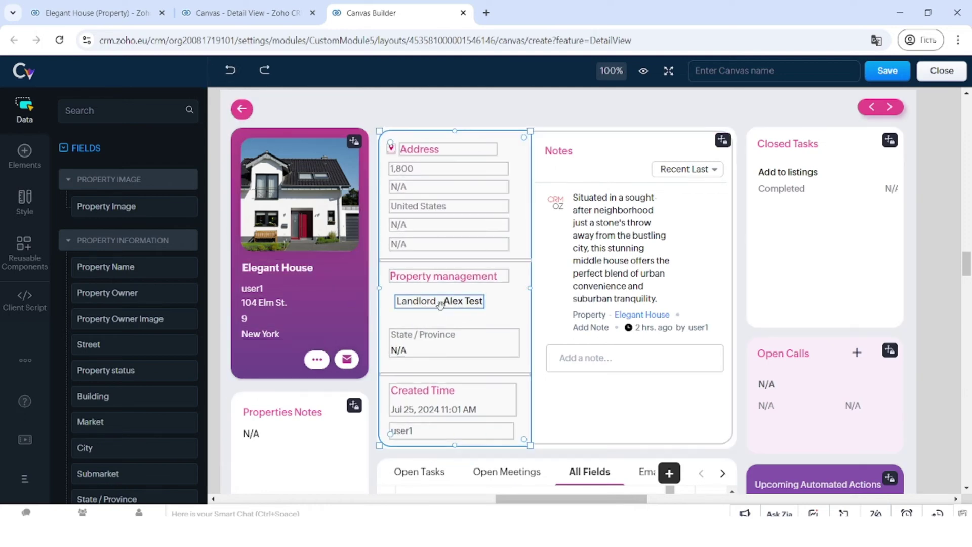
{"action": "left_click_drag", "start_coordinate": [439, 304], "coordinate": [436, 300]}
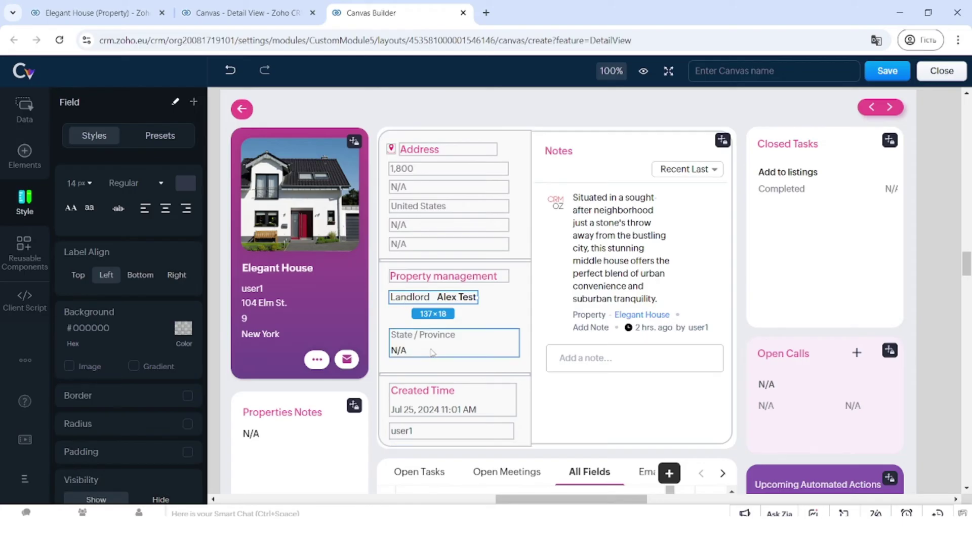
Save the State / Province field's style as a preset and apply that custom preset to the Landlord field.
{"action": "left_click", "coordinate": [414, 299]}
{"action": "left_click", "coordinate": [439, 349]}
{"action": "left_click", "coordinate": [442, 299]}
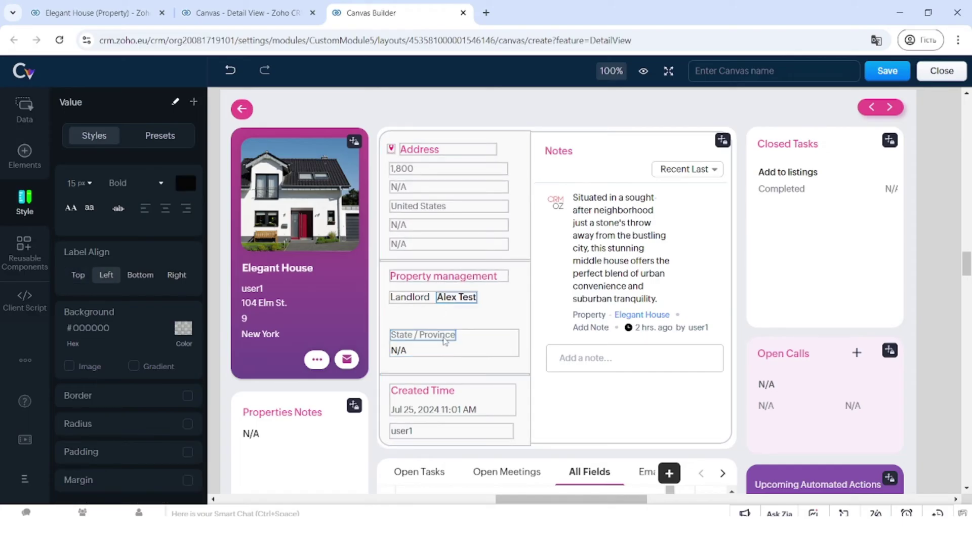
{"action": "left_click", "coordinate": [444, 339]}
{"action": "left_click", "coordinate": [469, 343]}
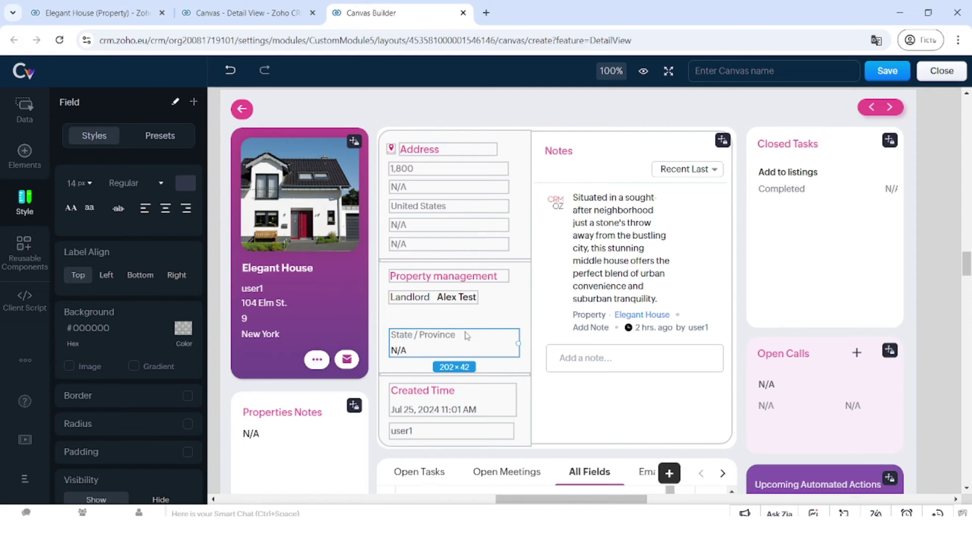
{"action": "right_click", "coordinate": [467, 336]}
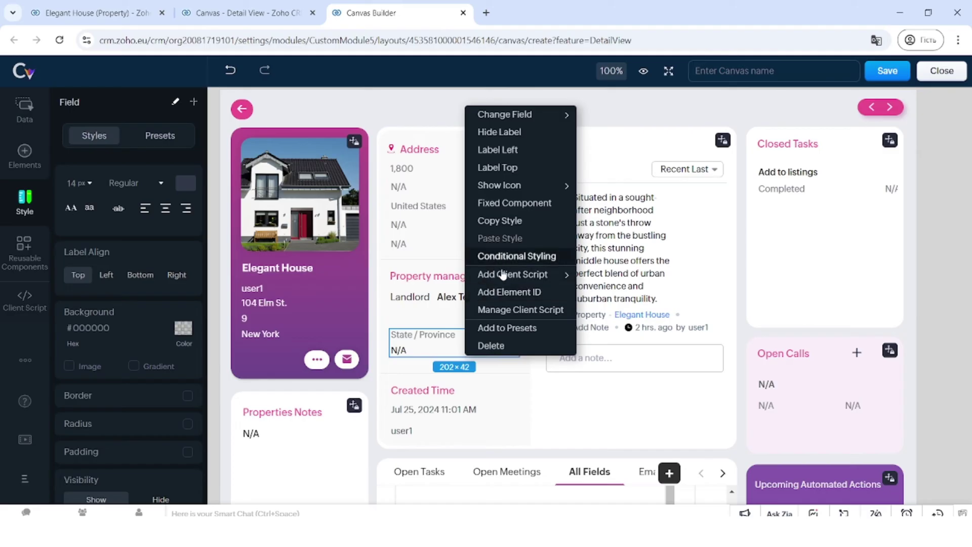
{"action": "left_click", "coordinate": [524, 331]}
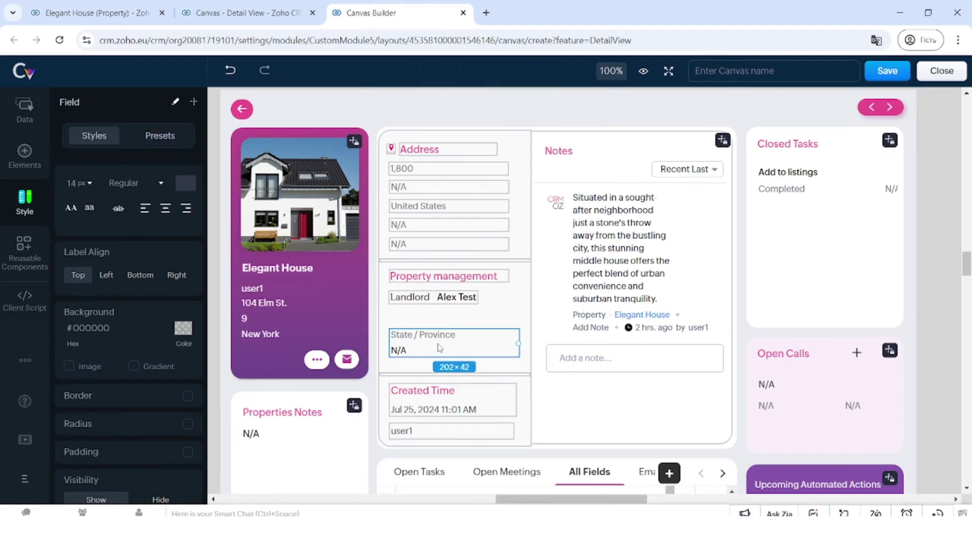
{"action": "left_click", "coordinate": [442, 303]}
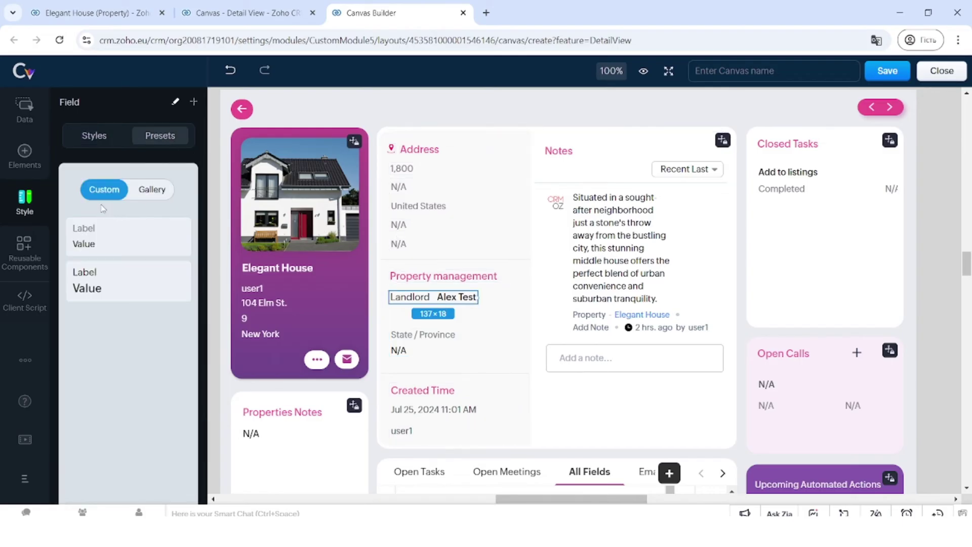
{"action": "left_click", "coordinate": [123, 251]}
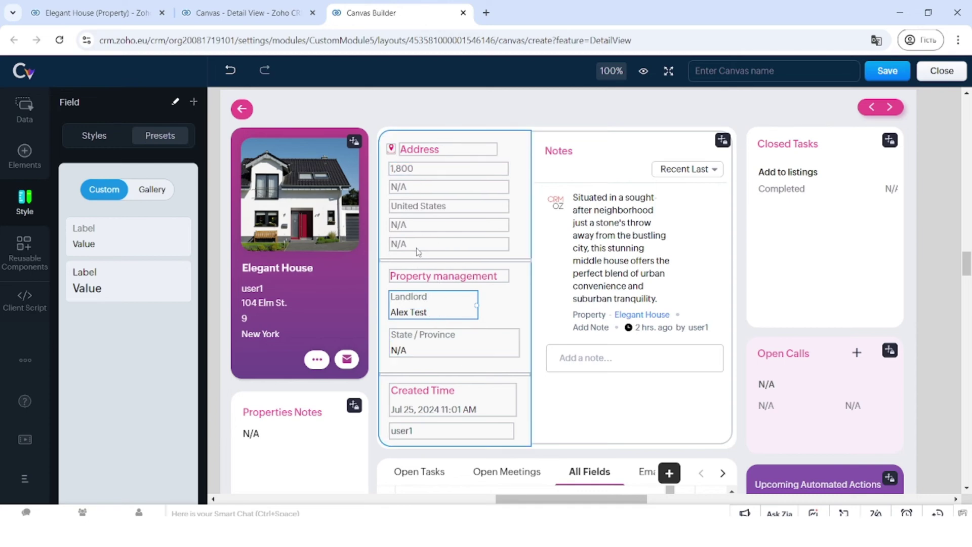
Try gallery presets on the Landlord field: value above label with a side line, green value pill, and yellow box.
{"action": "left_click", "coordinate": [144, 190]}
{"action": "scroll", "coordinate": [147, 284], "scroll_direction": "down", "scroll_amount": 3}
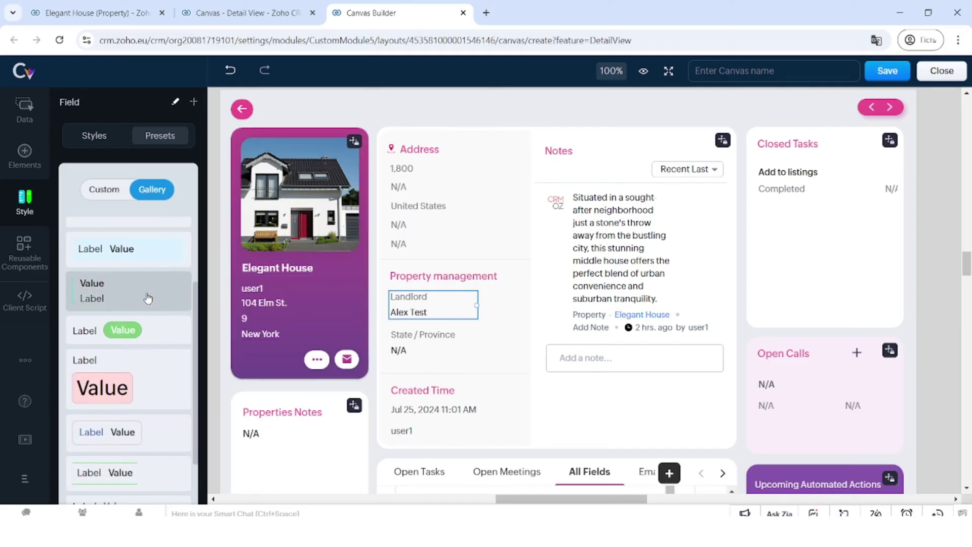
{"action": "left_click", "coordinate": [148, 301]}
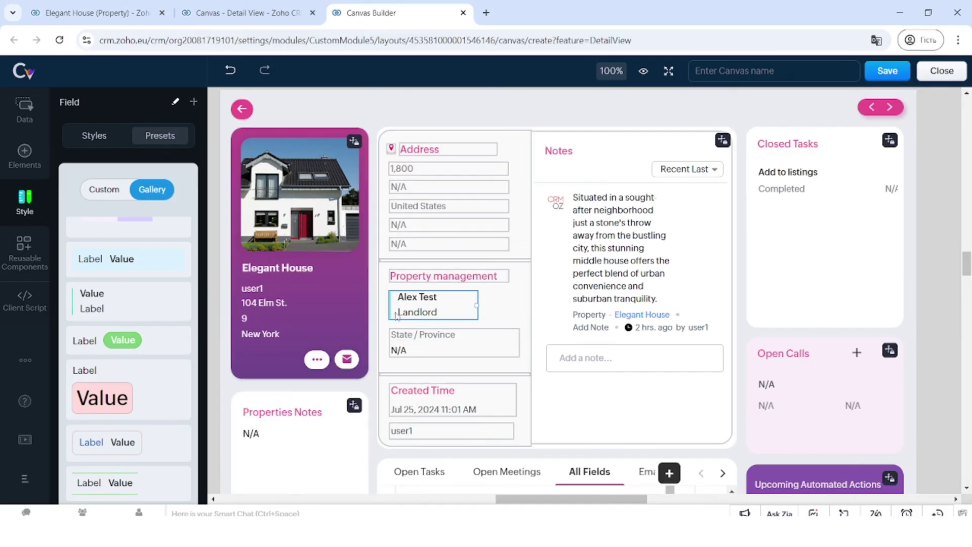
{"action": "scroll", "coordinate": [145, 332], "scroll_direction": "down", "scroll_amount": 1}
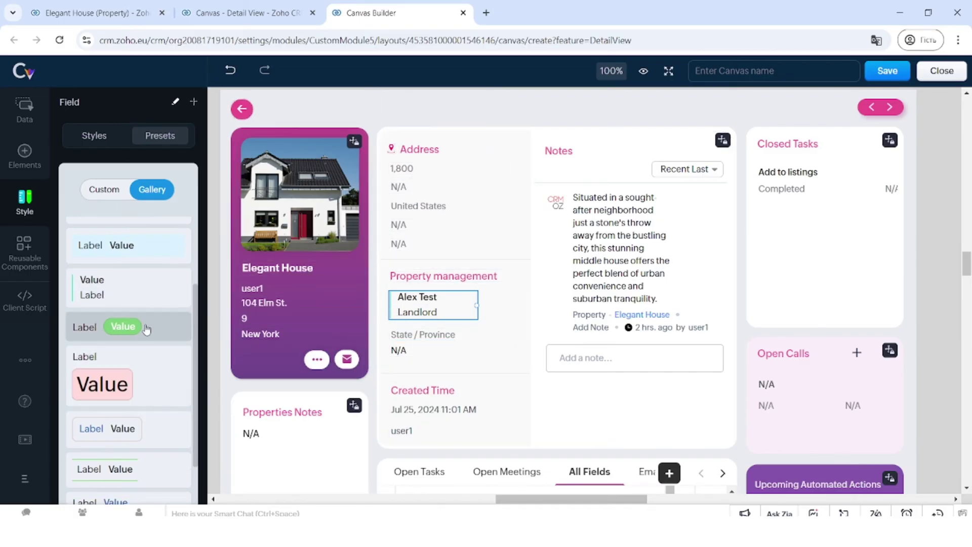
{"action": "left_click", "coordinate": [145, 332]}
{"action": "scroll", "coordinate": [139, 398], "scroll_direction": "down", "scroll_amount": 3}
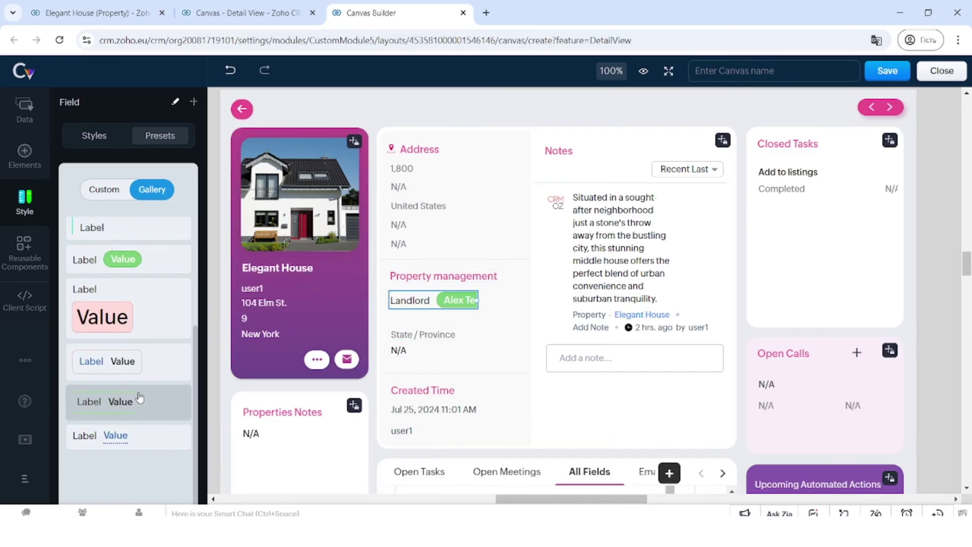
{"action": "scroll", "coordinate": [139, 397], "scroll_direction": "up", "scroll_amount": 5}
{"action": "left_click", "coordinate": [153, 269]}
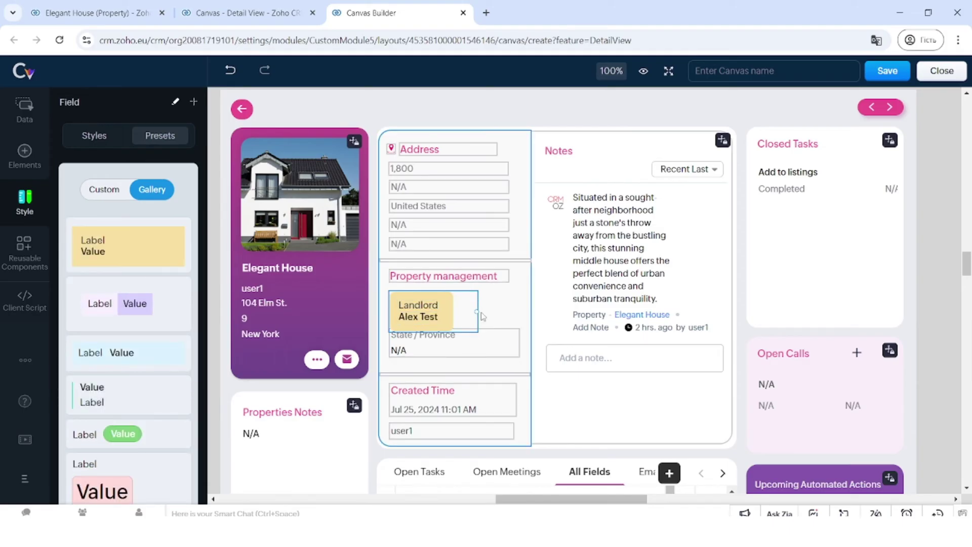
Widen the Landlord field to about 145 px and reapply the custom preset with the grey label above the value.
{"action": "mouse_move", "coordinate": [477, 311]}
{"action": "left_mouse_down"}
{"action": "mouse_move", "coordinate": [521, 309]}
{"action": "mouse_move", "coordinate": [483, 313]}
{"action": "left_mouse_up"}
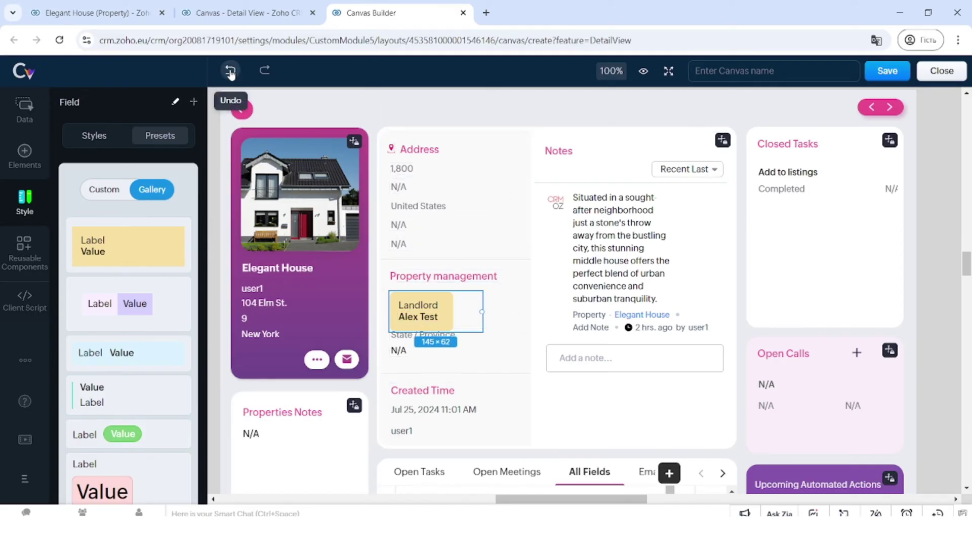
{"action": "left_click", "coordinate": [113, 140]}
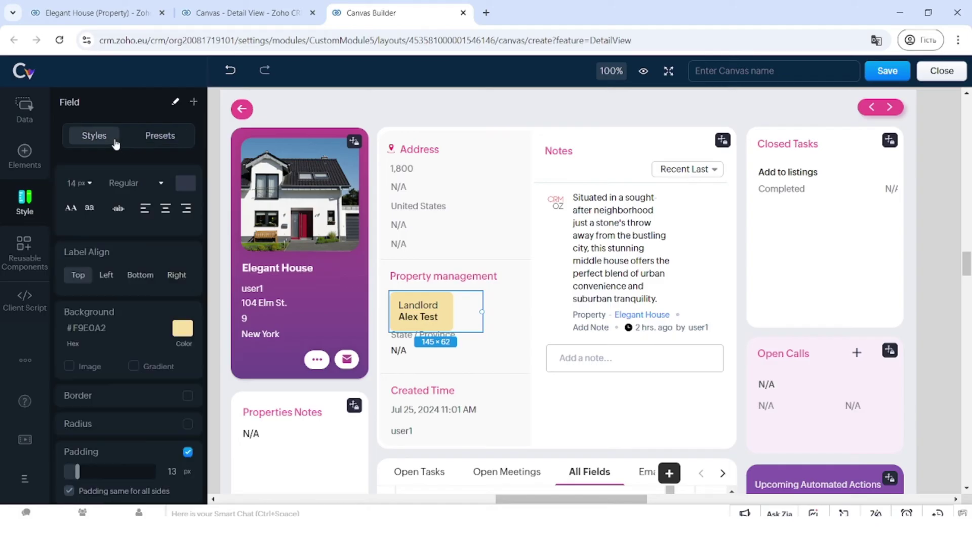
{"action": "left_click", "coordinate": [161, 140]}
{"action": "left_click", "coordinate": [138, 237]}
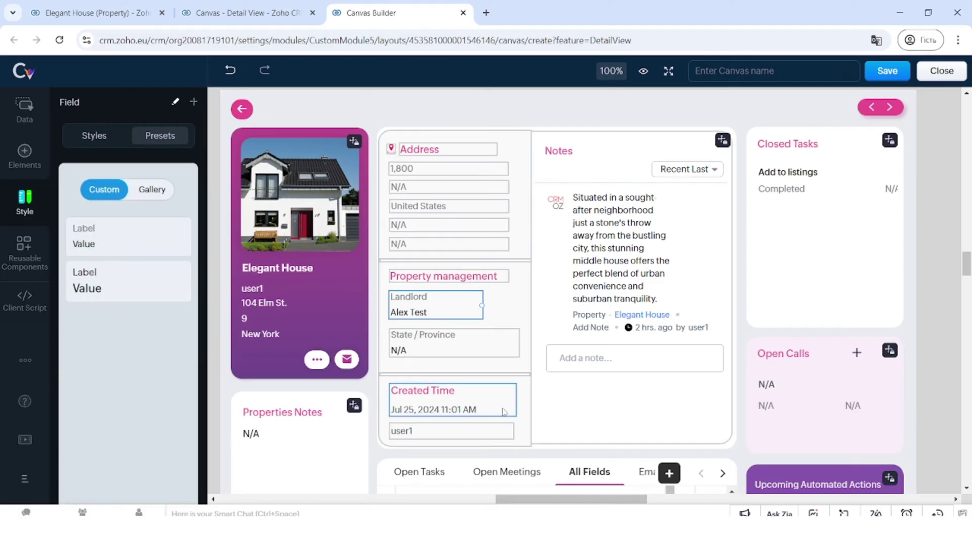
Replace the State / Province field under Property management with the Agent field.
{"action": "scroll", "coordinate": [501, 315], "scroll_direction": "down", "scroll_amount": 1}
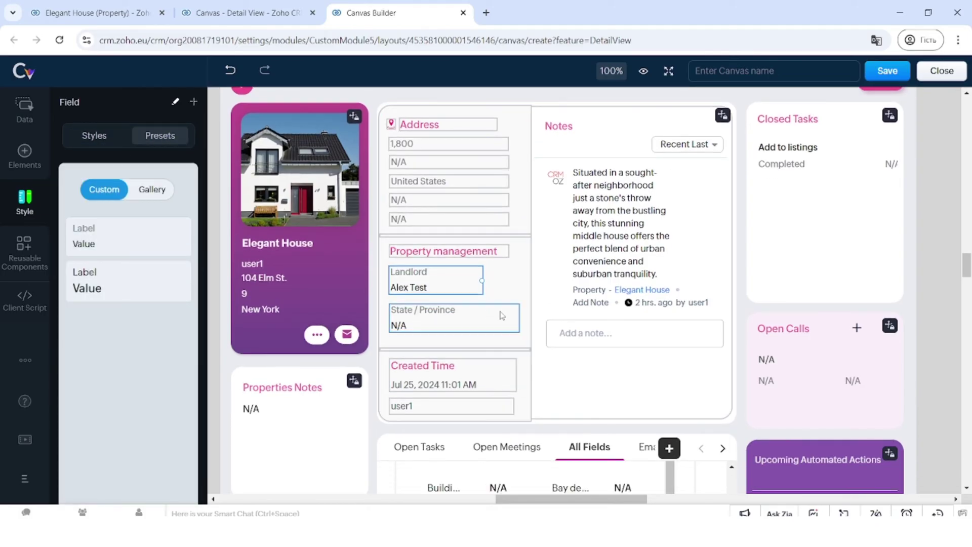
{"action": "left_click", "coordinate": [422, 310]}
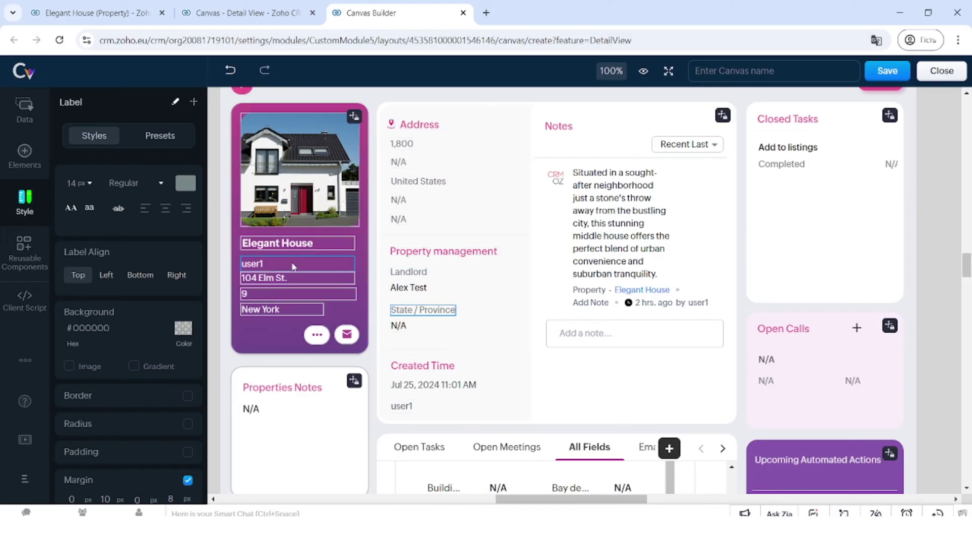
{"action": "right_click", "coordinate": [446, 316]}
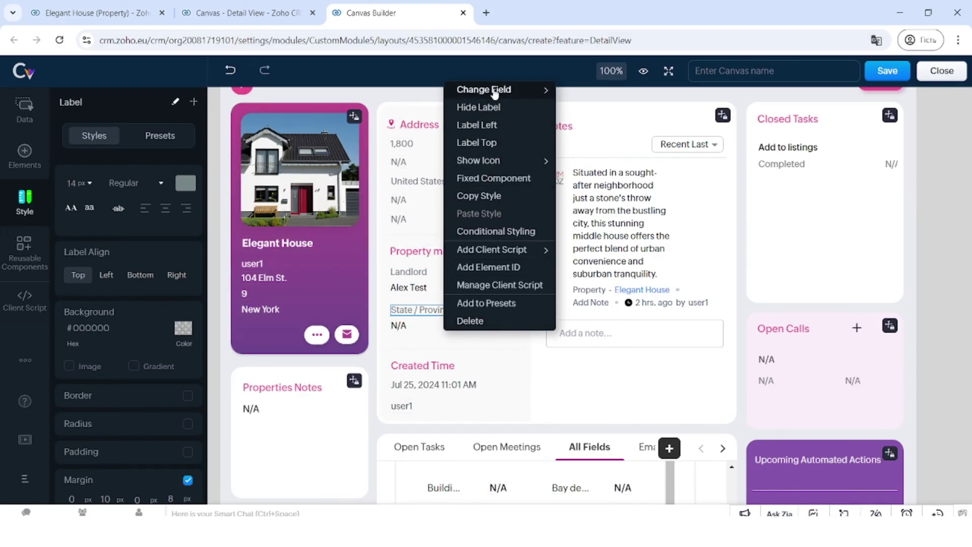
{"action": "mouse_move", "coordinate": [495, 93]}
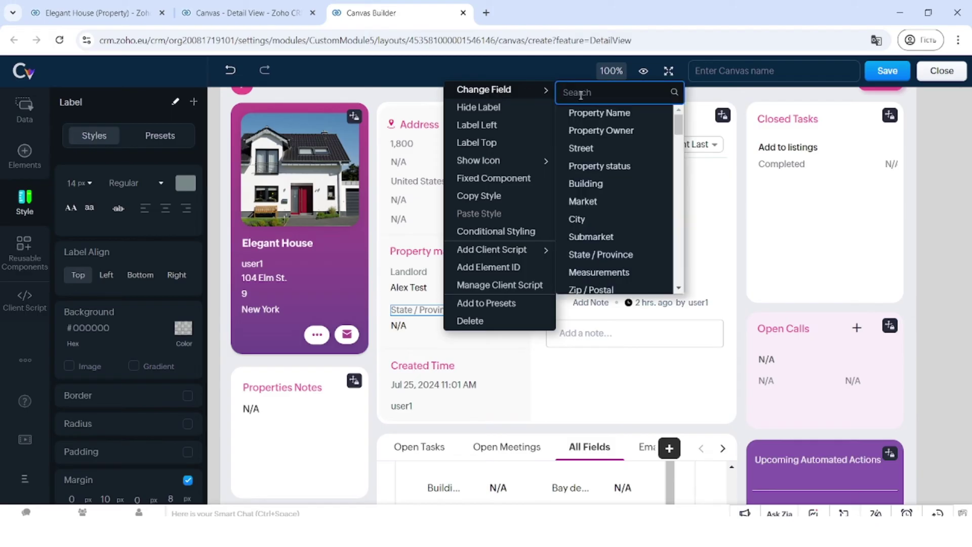
{"action": "type", "text": "age"}
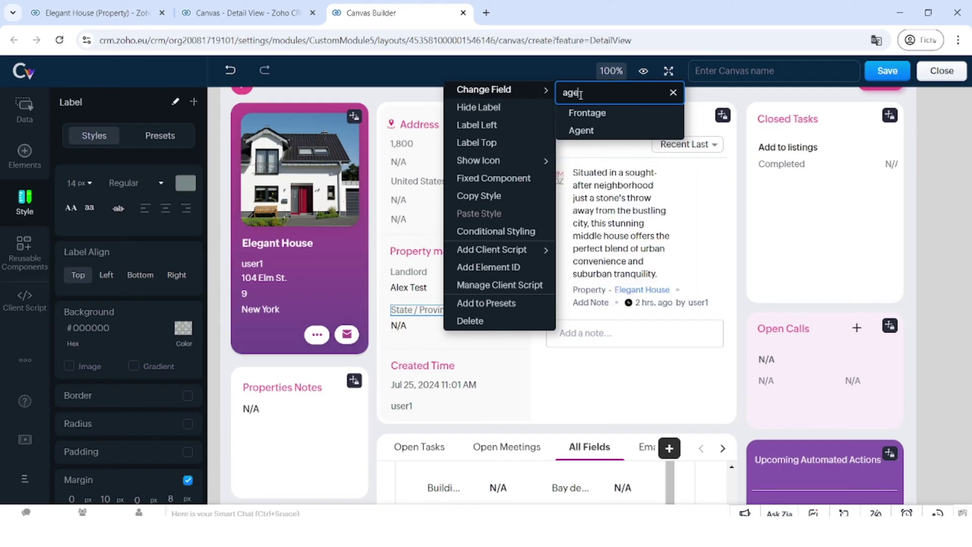
{"action": "left_click", "coordinate": [583, 131]}
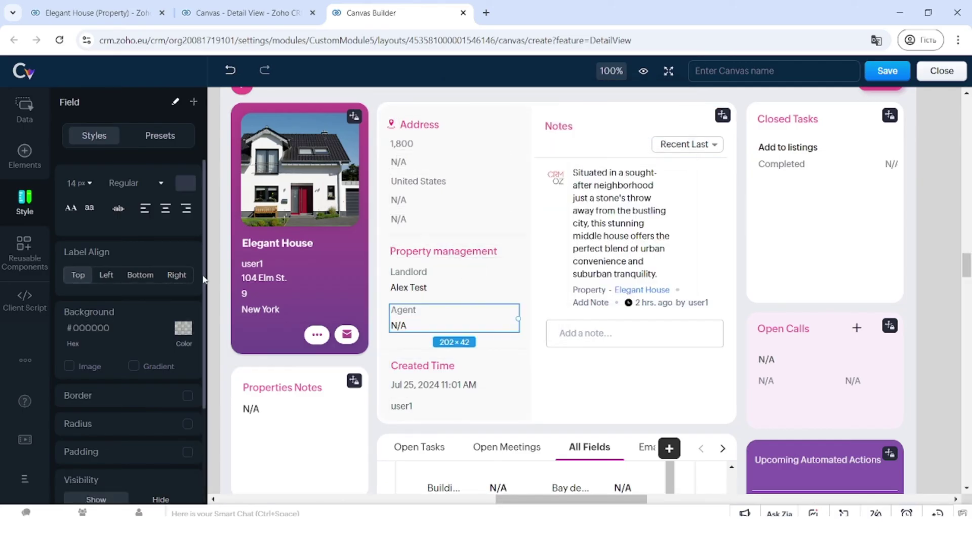
{"action": "left_click", "coordinate": [218, 289]}
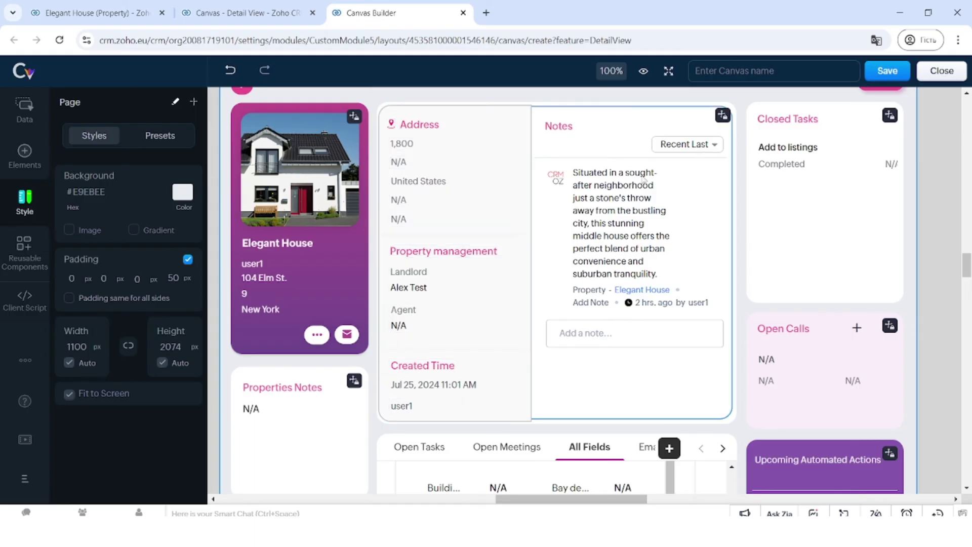
Replace the Notes related list beside the Address section with the Deals related list.
{"action": "left_click", "coordinate": [634, 127]}
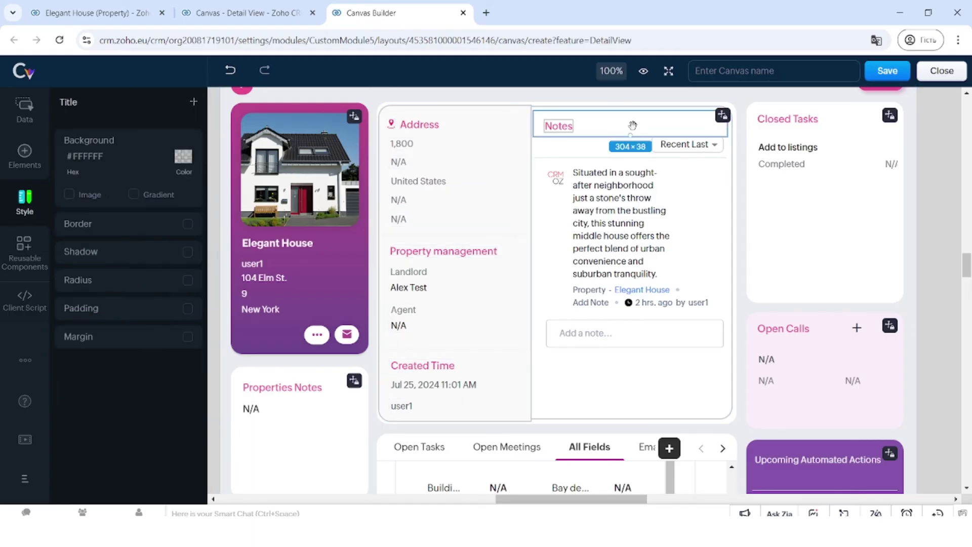
{"action": "right_click", "coordinate": [633, 125]}
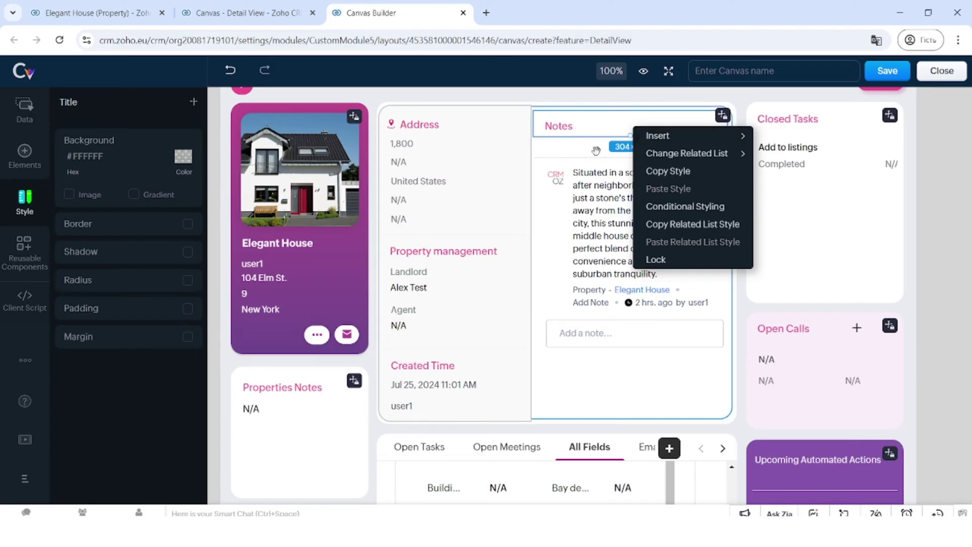
{"action": "mouse_move", "coordinate": [683, 161]}
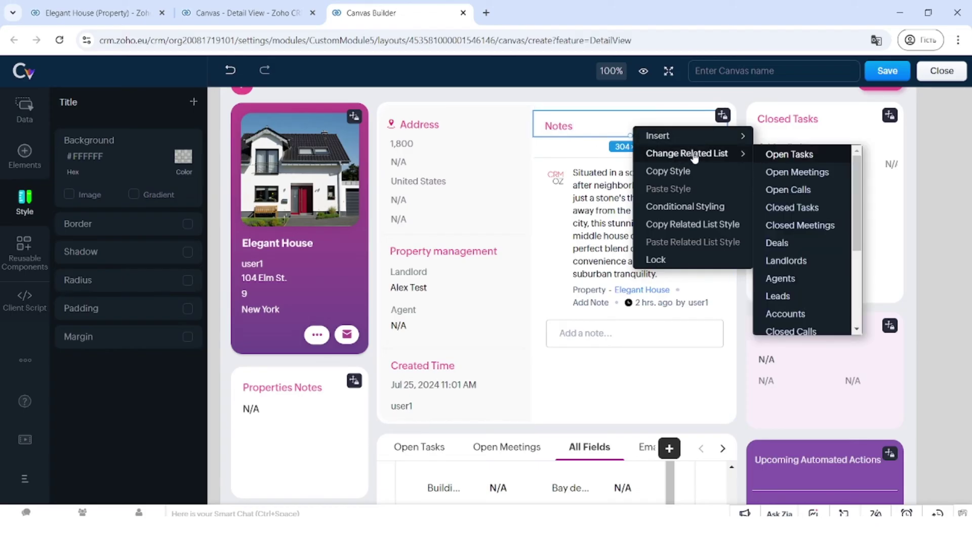
{"action": "scroll", "coordinate": [804, 241], "scroll_direction": "down", "scroll_amount": 3}
{"action": "scroll", "coordinate": [803, 241], "scroll_direction": "down", "scroll_amount": 1}
{"action": "left_click", "coordinate": [799, 177]}
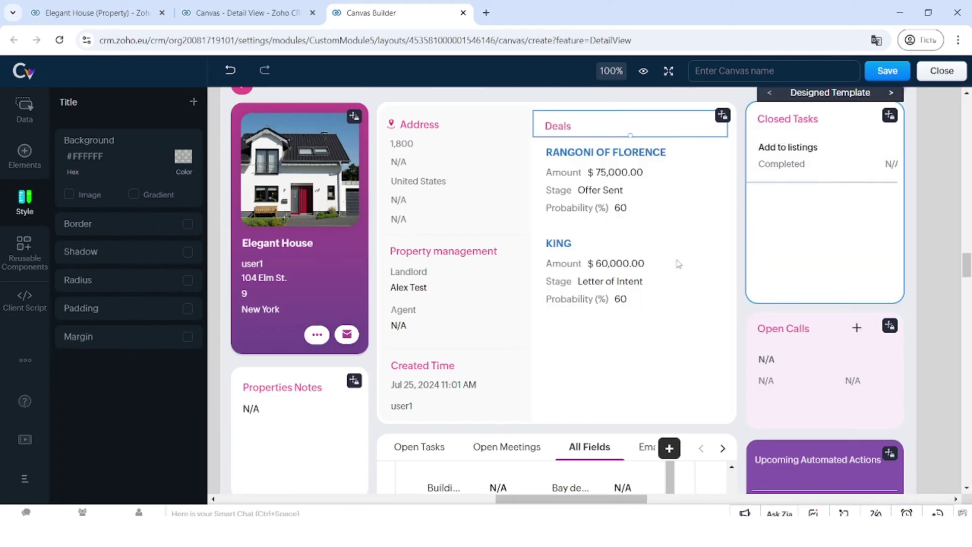
{"action": "left_click", "coordinate": [632, 240]}
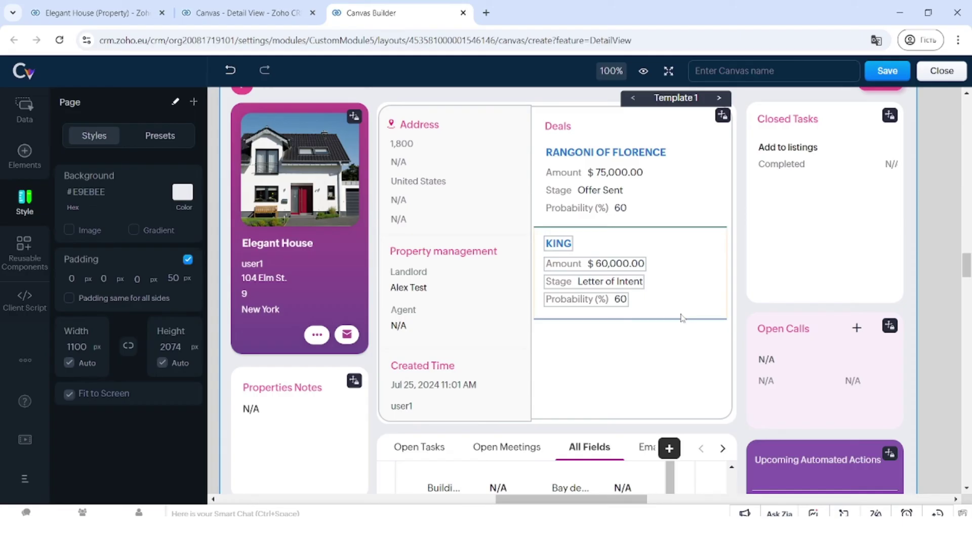
{"action": "left_click", "coordinate": [560, 374]}
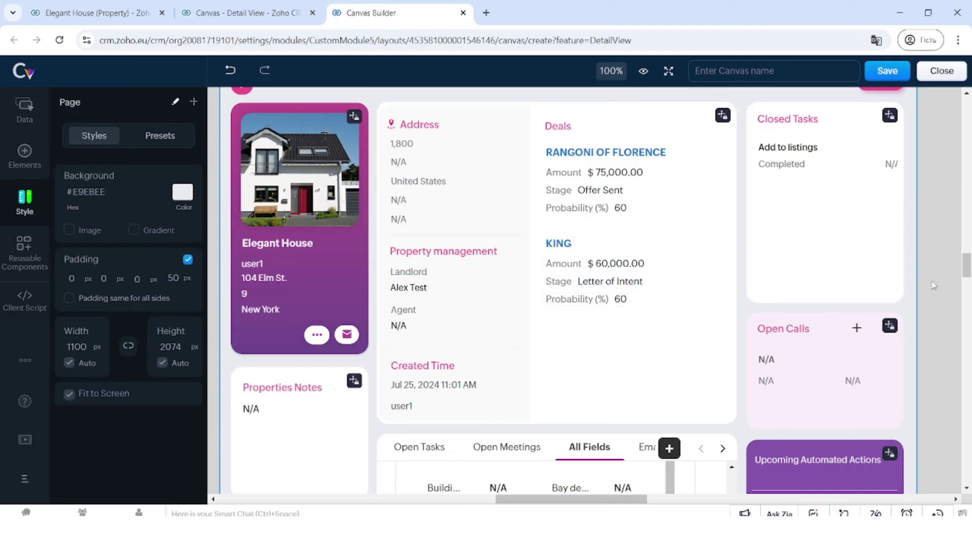
Try the Customizable Table, Table and Template 3 layouts on the Deals related list.
{"action": "left_click", "coordinate": [562, 202]}
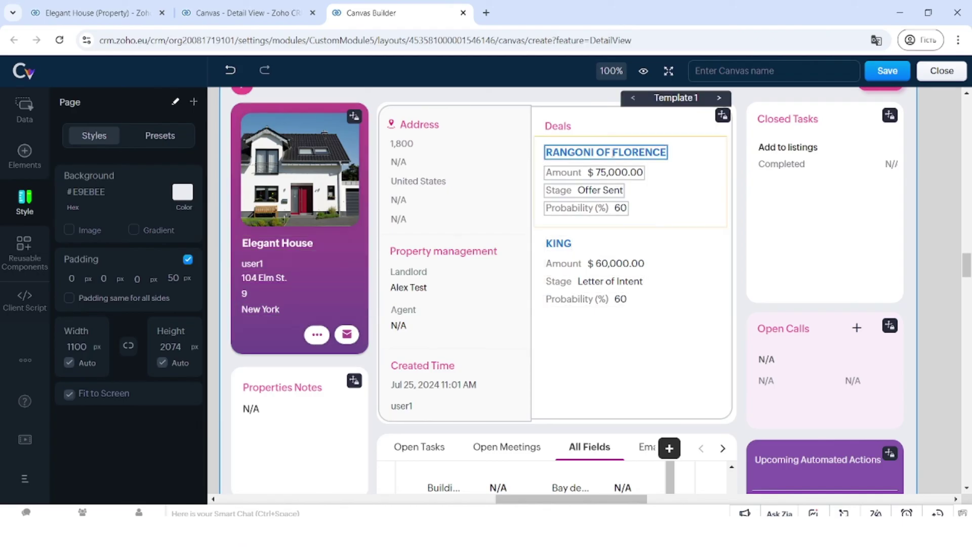
{"action": "left_click", "coordinate": [613, 153]}
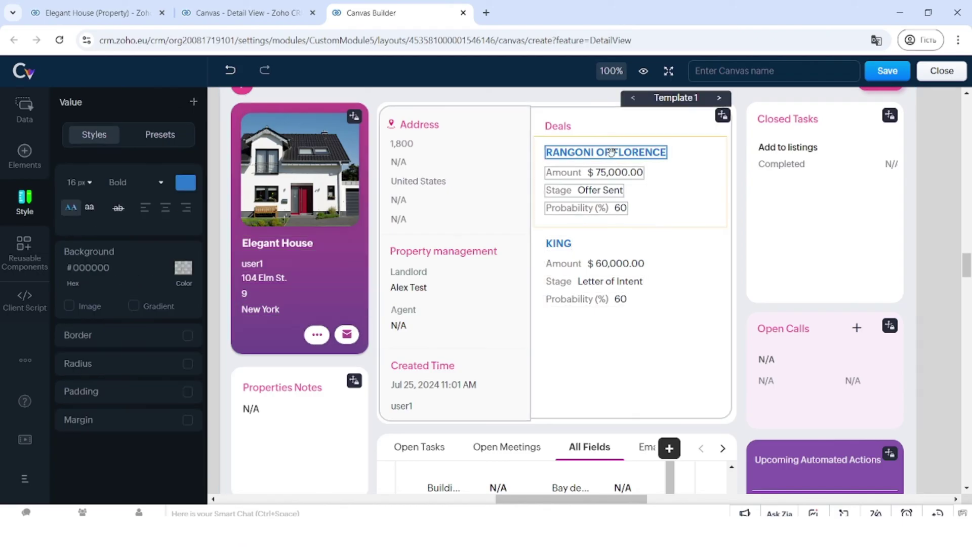
{"action": "left_click", "coordinate": [719, 98]}
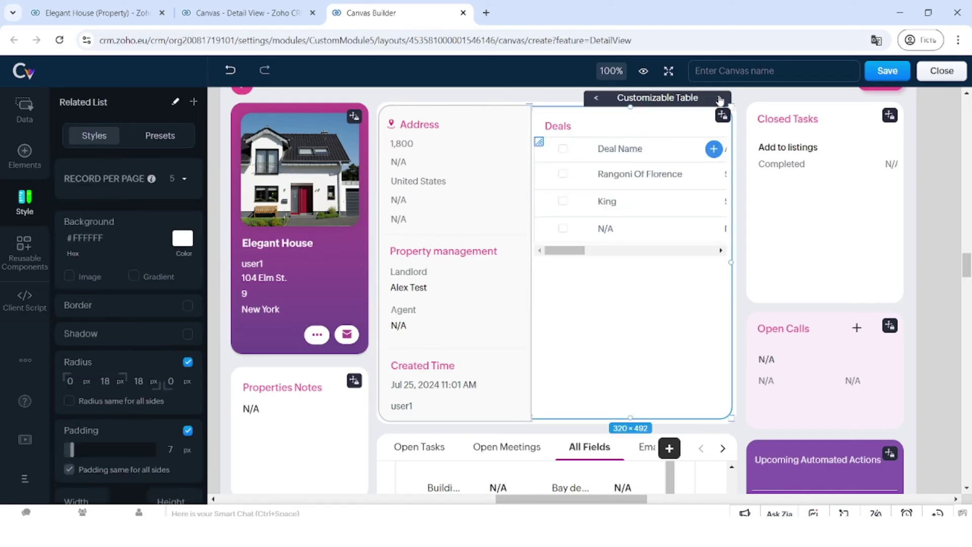
{"action": "left_click", "coordinate": [719, 99]}
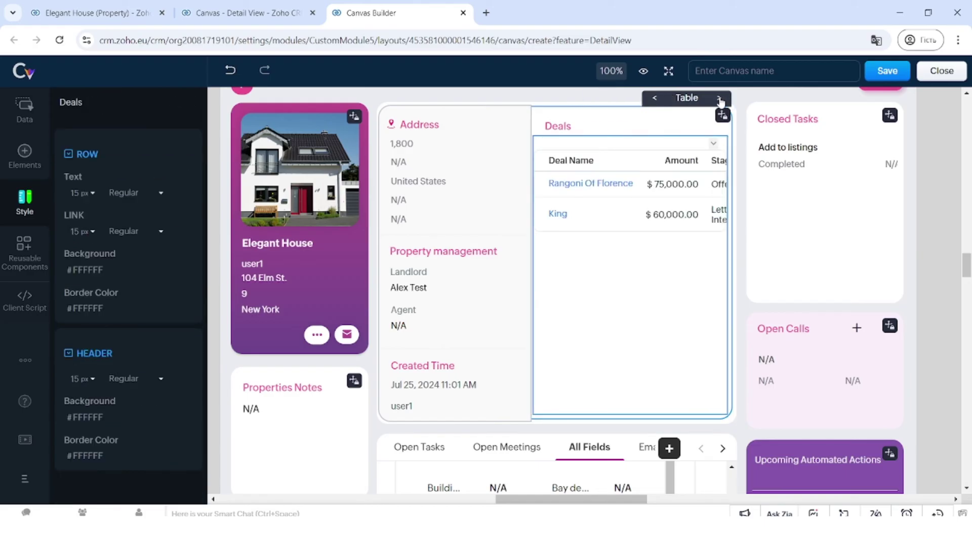
{"action": "left_click", "coordinate": [720, 100]}
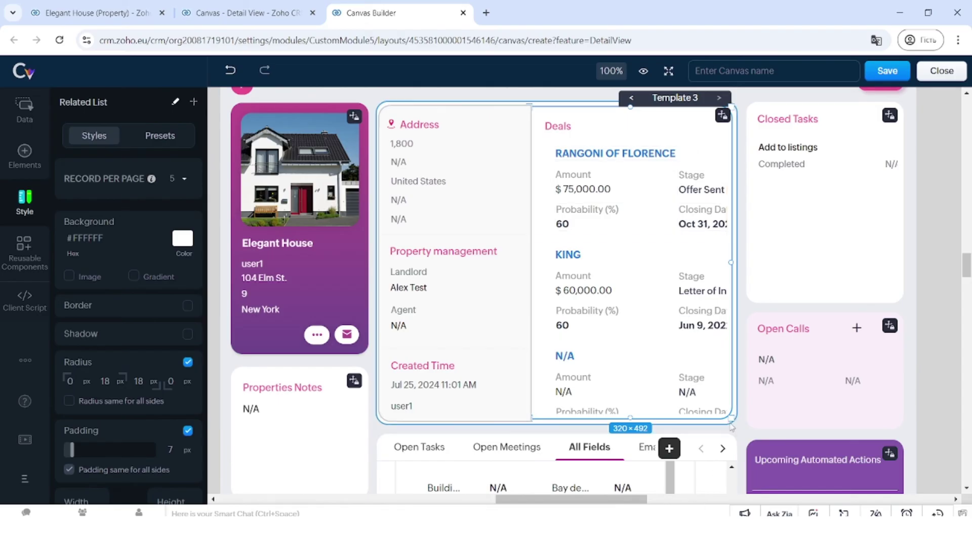
Shrink the Deals related list slightly to about 315 × 484 px and set its layout to Template 1.
{"action": "left_click_drag", "start_coordinate": [732, 419], "coordinate": [729, 420]}
{"action": "left_click", "coordinate": [711, 131]}
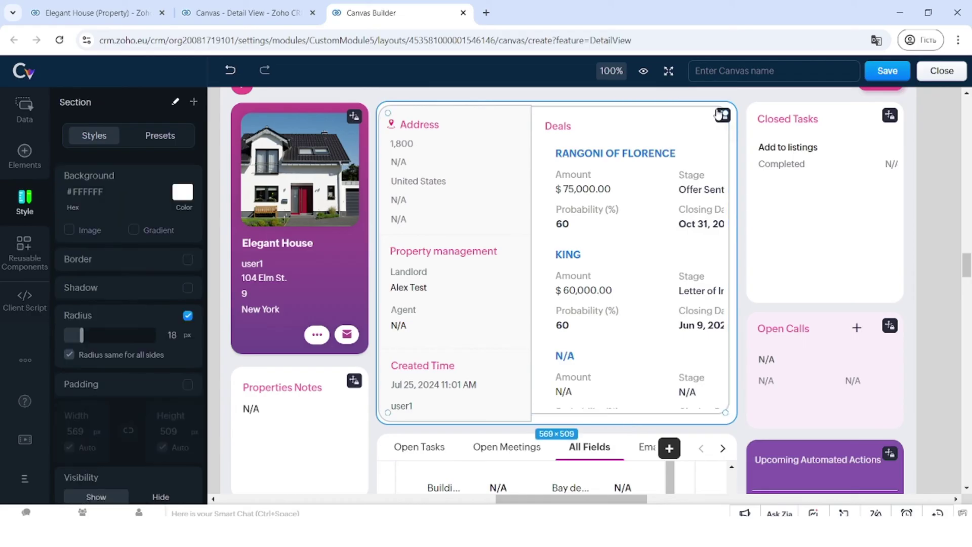
{"action": "left_click", "coordinate": [638, 108]}
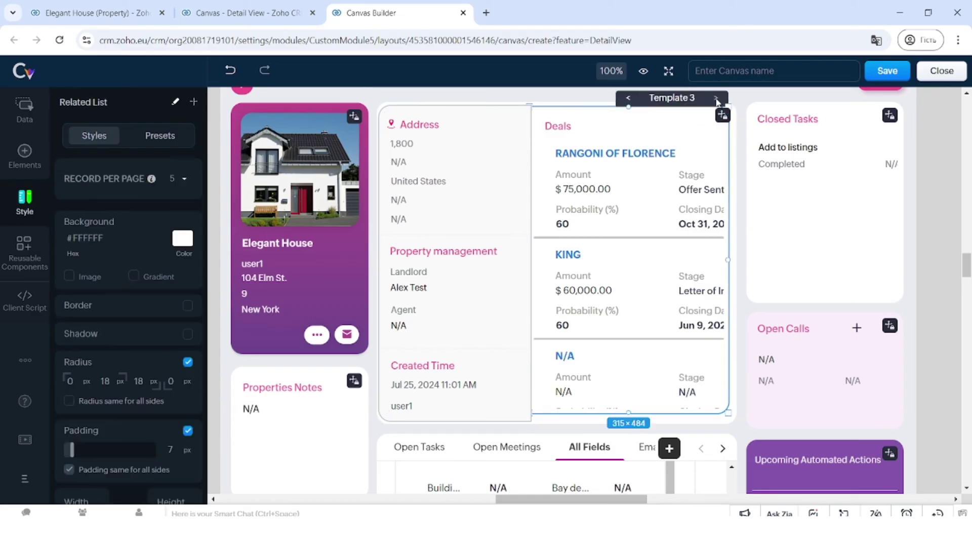
{"action": "left_click_drag", "start_coordinate": [630, 107], "coordinate": [630, 102]}
{"action": "double_click", "coordinate": [629, 98]}
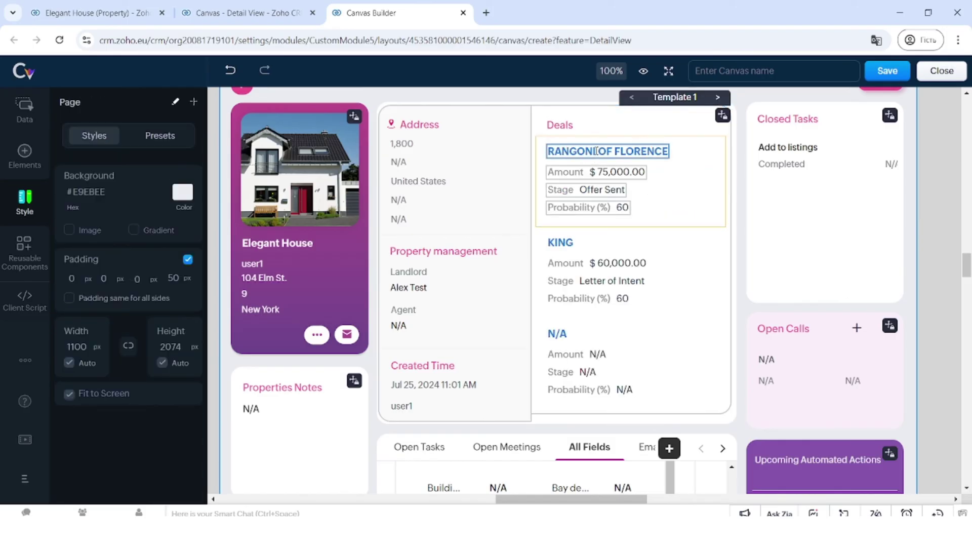
Change the text colour of the deal name in the Deals related list to pink.
{"action": "left_click", "coordinate": [596, 151]}
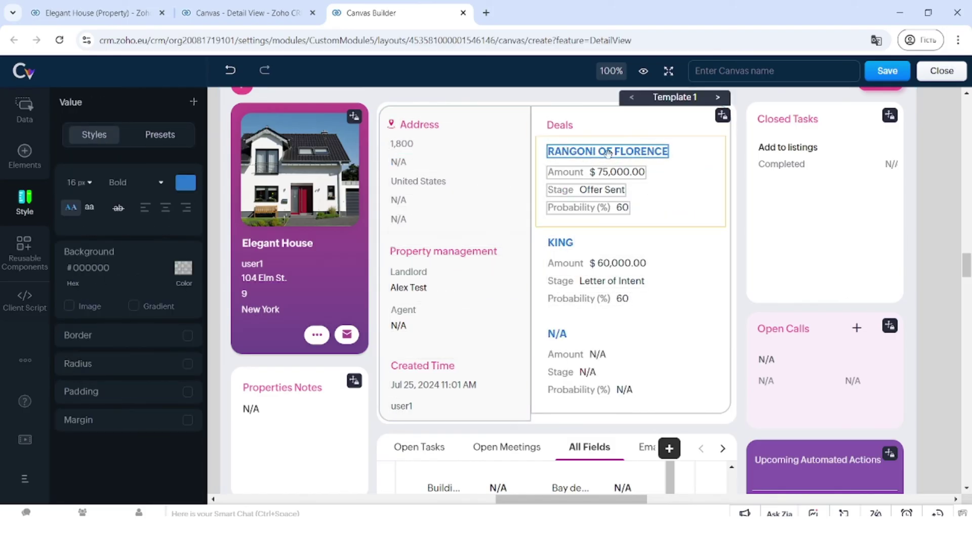
{"action": "left_click", "coordinate": [186, 182]}
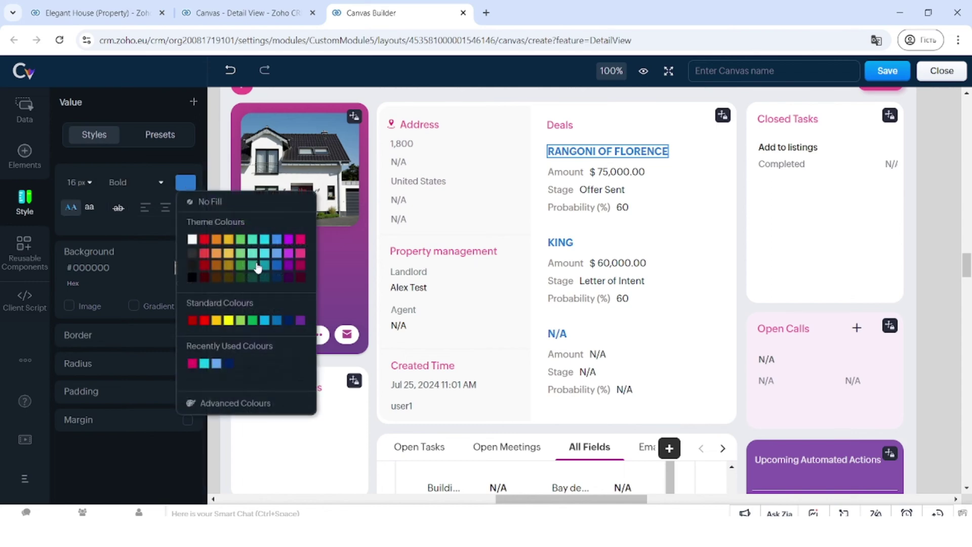
{"action": "left_click", "coordinate": [301, 258]}
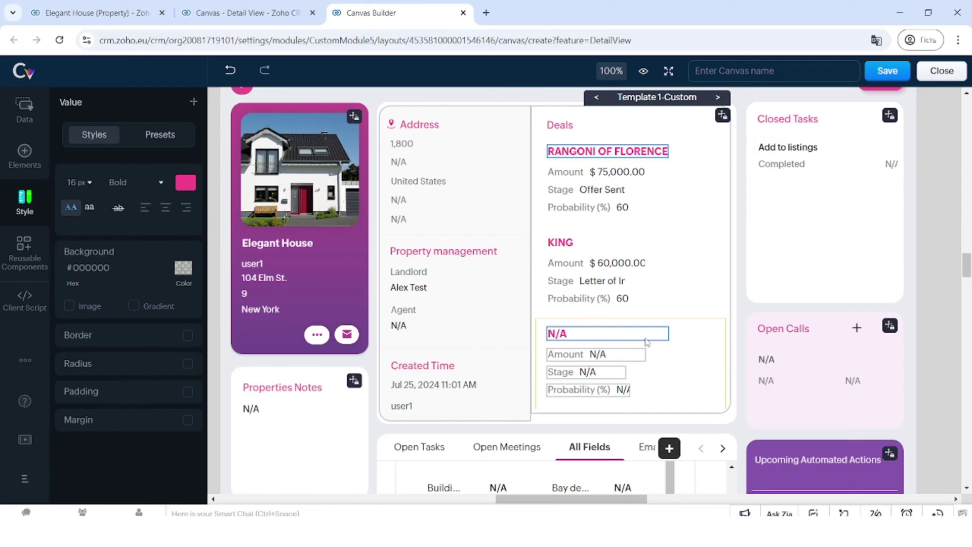
Name the canvas test2 and save it.
{"action": "scroll", "coordinate": [643, 236], "scroll_direction": "up", "scroll_amount": 2}
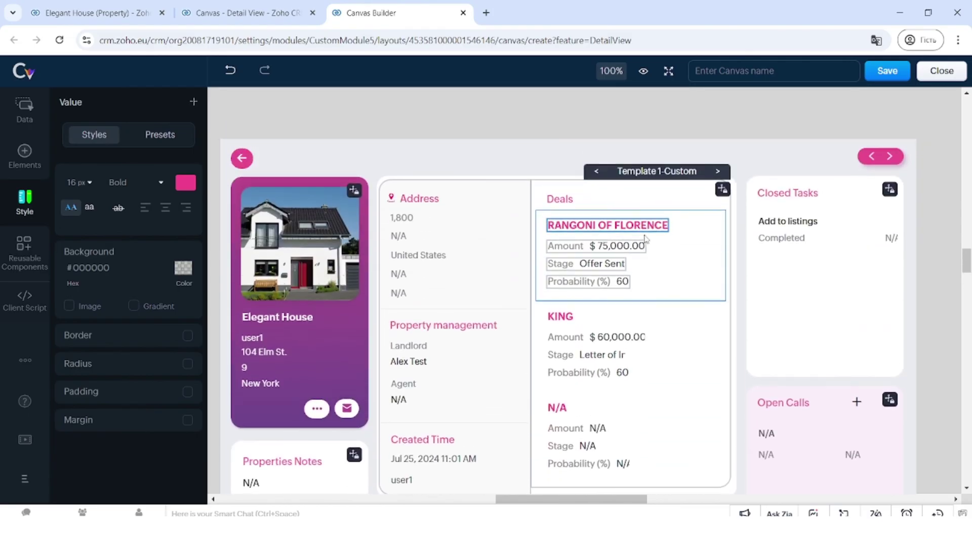
{"action": "left_click", "coordinate": [727, 72]}
{"action": "type", "text": "test2"}
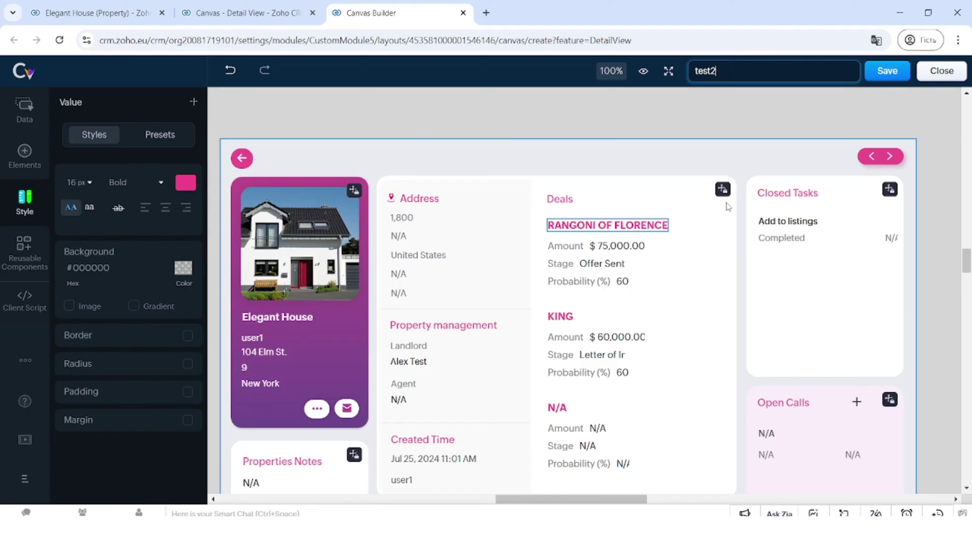
{"action": "left_click", "coordinate": [885, 69]}
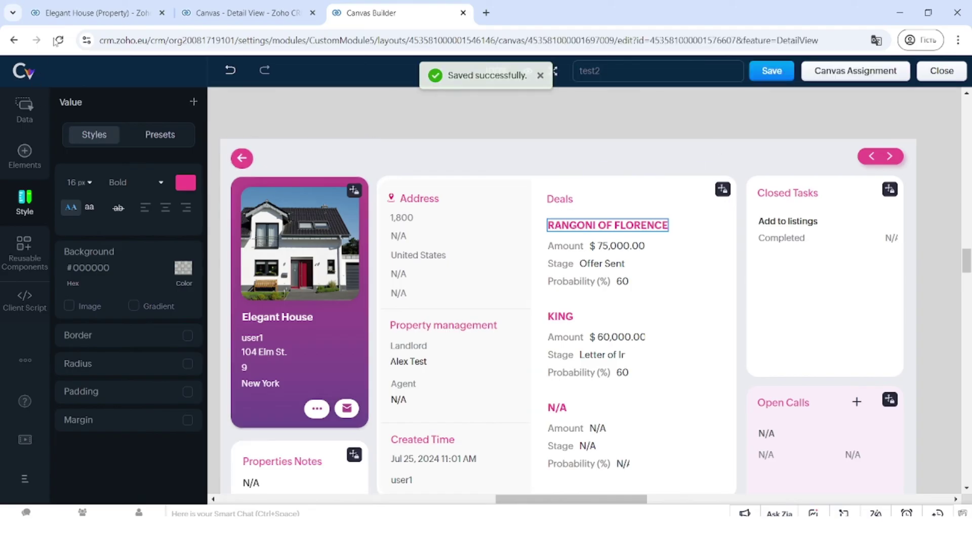
Return to the Elegant House property record and set its record detail page view to test2.
{"action": "left_click", "coordinate": [92, 11]}
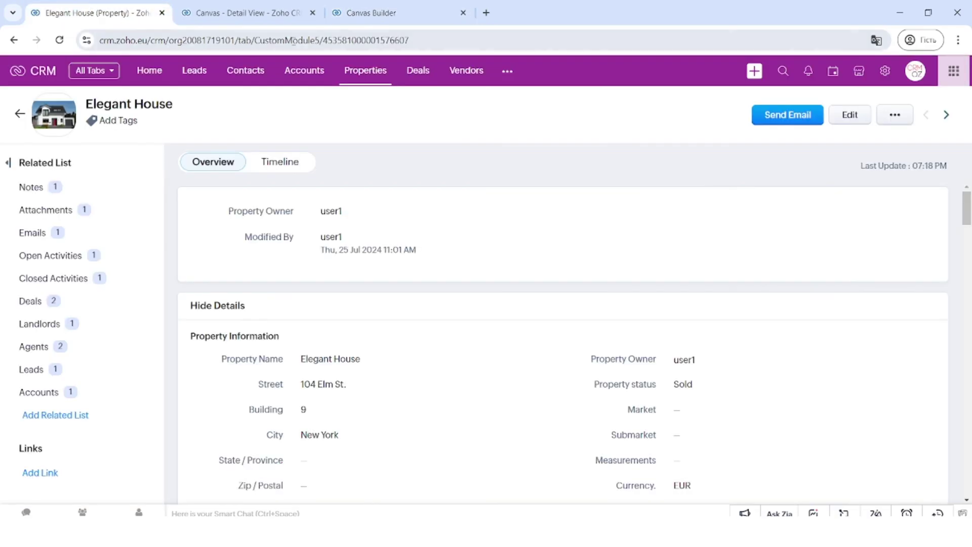
{"action": "scroll", "coordinate": [453, 288], "scroll_direction": "down", "scroll_amount": 15}
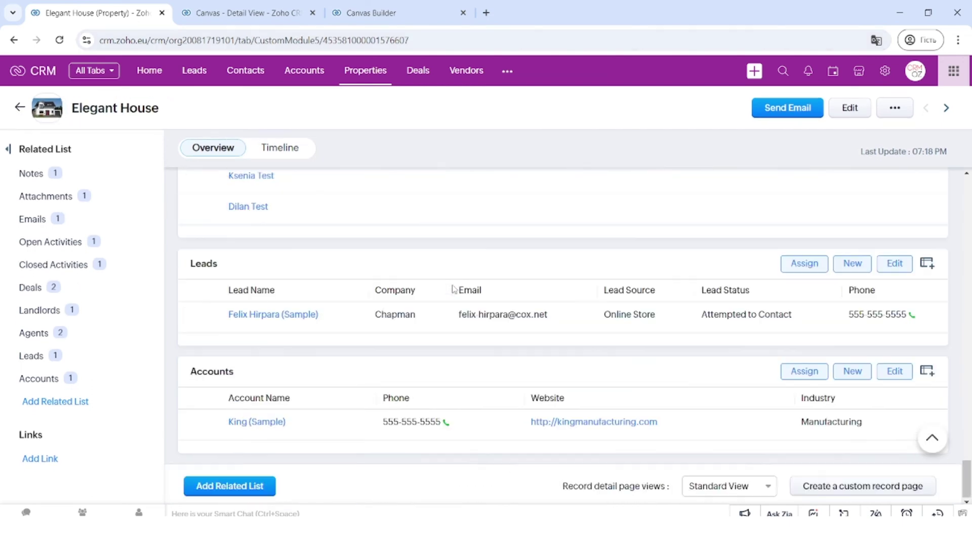
{"action": "left_click", "coordinate": [715, 494]}
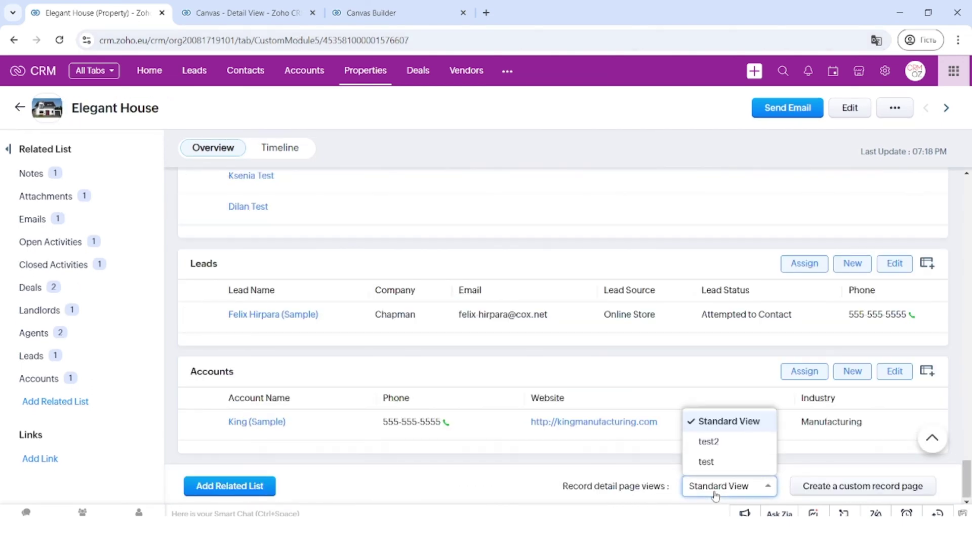
{"action": "left_click", "coordinate": [718, 449]}
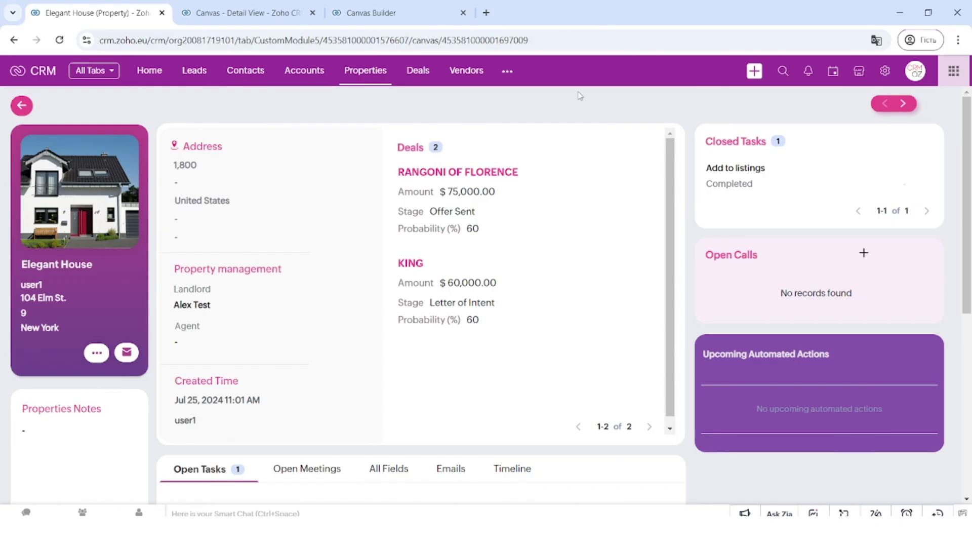
Examine the test2 record page, including its Deals list and the Open Meetings, All Fields, Emails and Timeline sections.
{"action": "scroll", "coordinate": [538, 260], "scroll_direction": "down", "scroll_amount": 1}
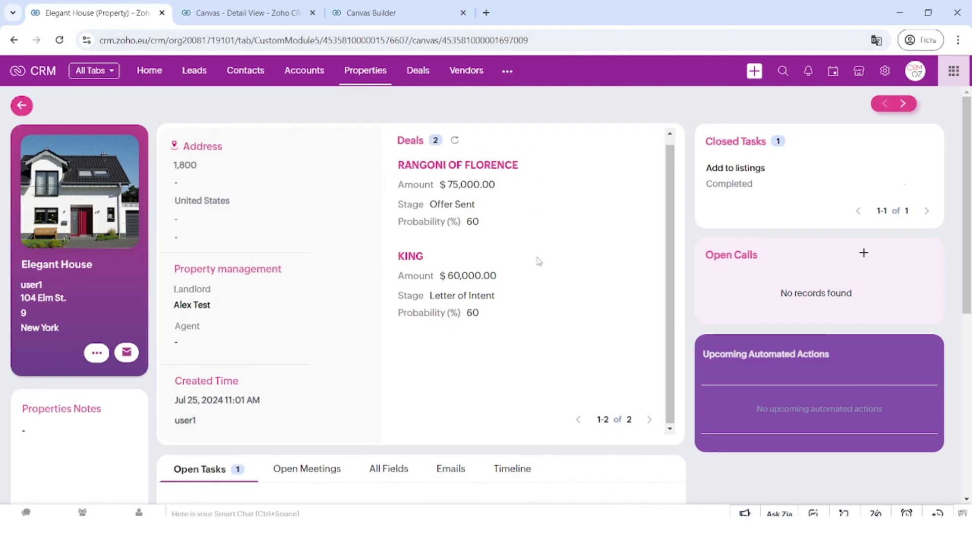
{"action": "scroll", "coordinate": [515, 335], "scroll_direction": "up", "scroll_amount": 1}
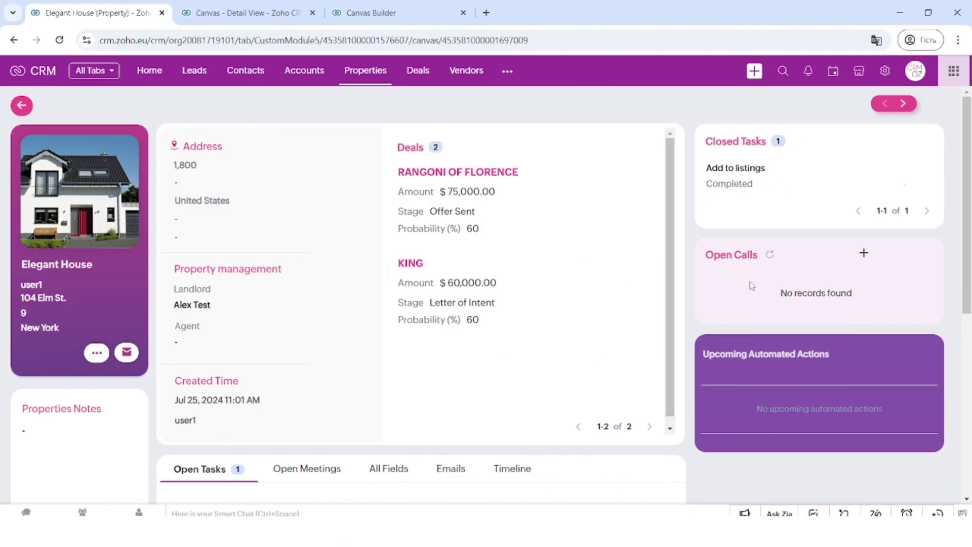
{"action": "scroll", "coordinate": [690, 406], "scroll_direction": "down", "scroll_amount": 5}
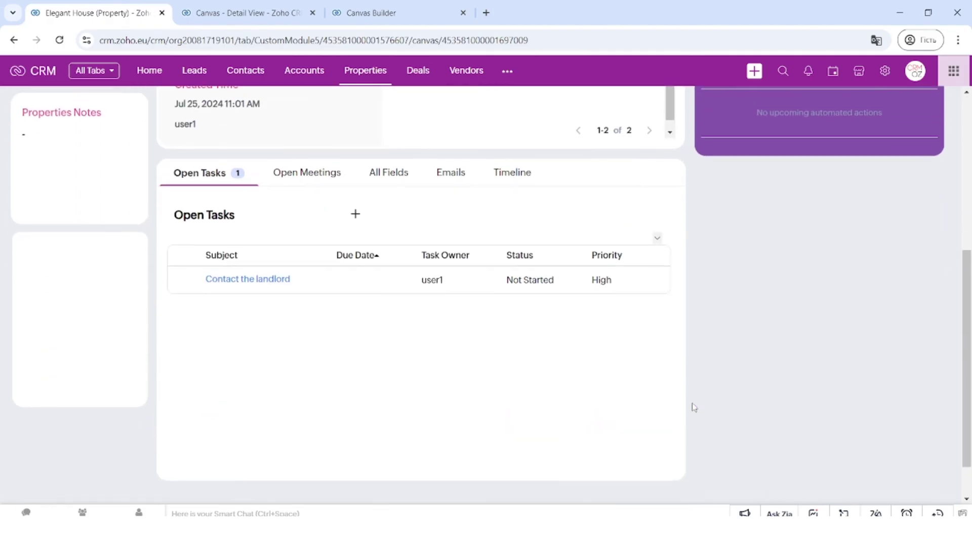
{"action": "left_click", "coordinate": [302, 183]}
{"action": "left_click", "coordinate": [371, 185]}
{"action": "left_click", "coordinate": [439, 191]}
{"action": "left_click", "coordinate": [514, 185]}
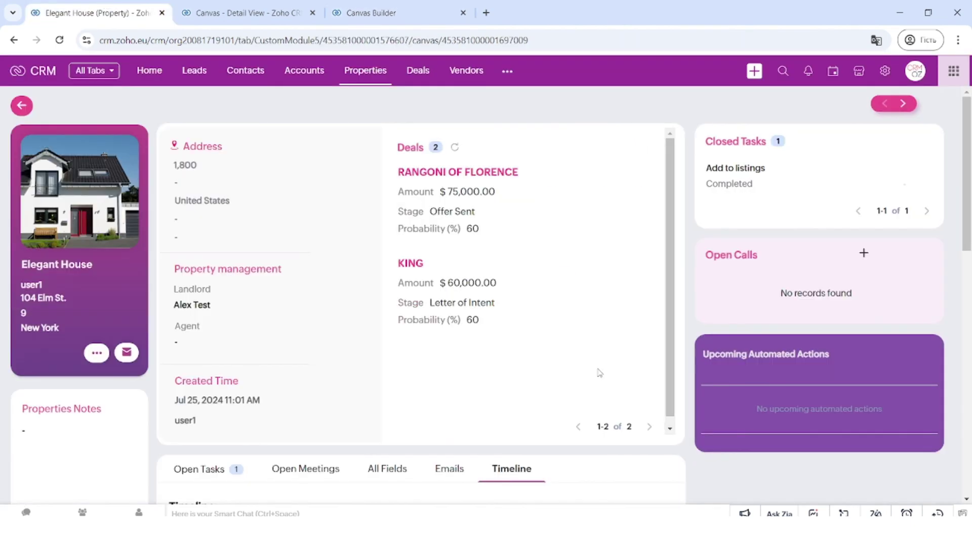
{"action": "scroll", "coordinate": [599, 372], "scroll_direction": "down", "scroll_amount": 1}
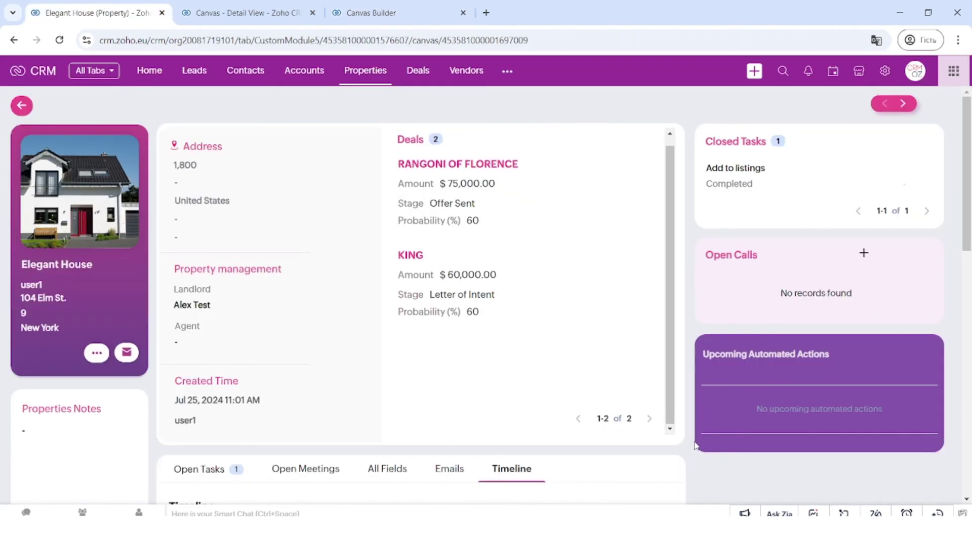
{"action": "scroll", "coordinate": [695, 445], "scroll_direction": "down", "scroll_amount": 10}
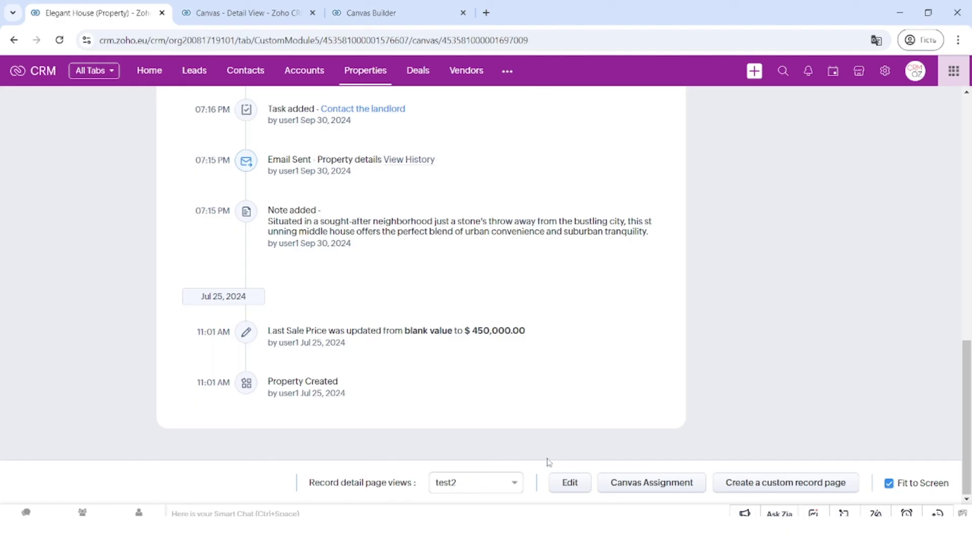
{"action": "scroll", "coordinate": [548, 462], "scroll_direction": "up", "scroll_amount": 10}
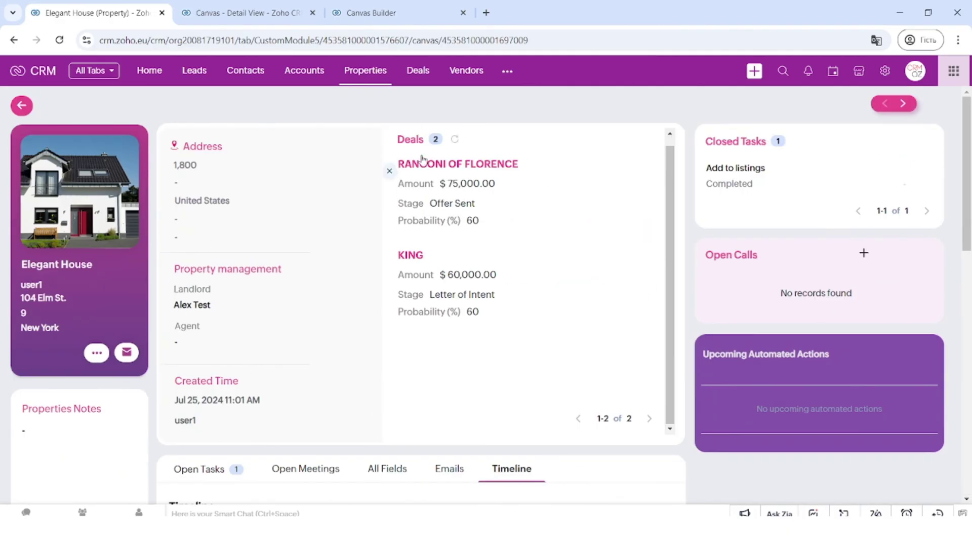
{"action": "scroll", "coordinate": [297, 385], "scroll_direction": "down", "scroll_amount": 10}
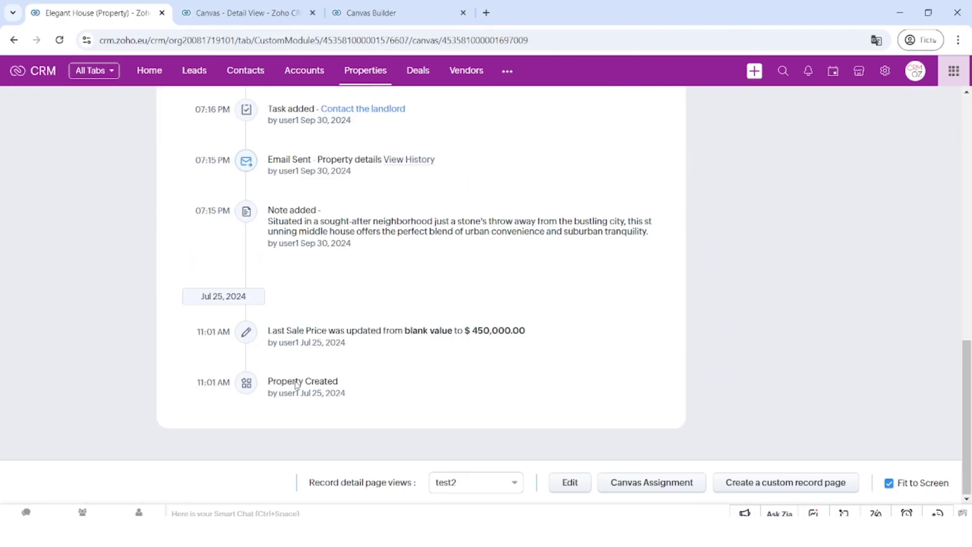
Switch the record detail page view to Standard View and from there to the test canvas.
{"action": "left_click", "coordinate": [456, 487]}
{"action": "left_click", "coordinate": [479, 436]}
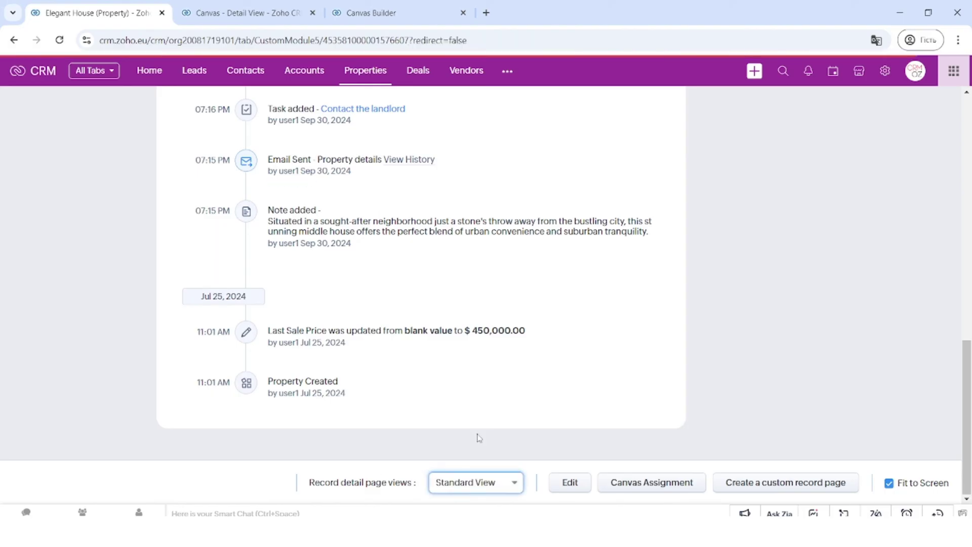
{"action": "scroll", "coordinate": [488, 383], "scroll_direction": "down", "scroll_amount": 15}
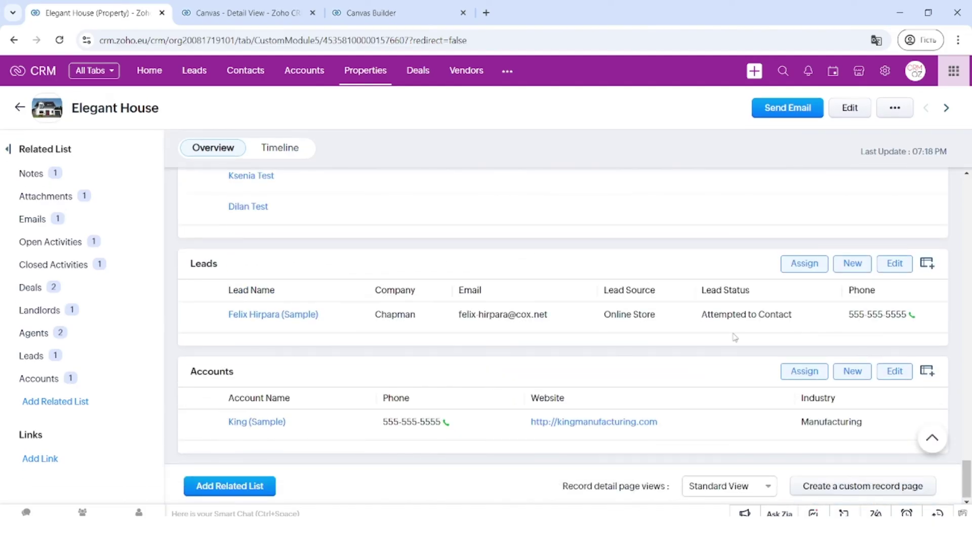
{"action": "left_click", "coordinate": [754, 489]}
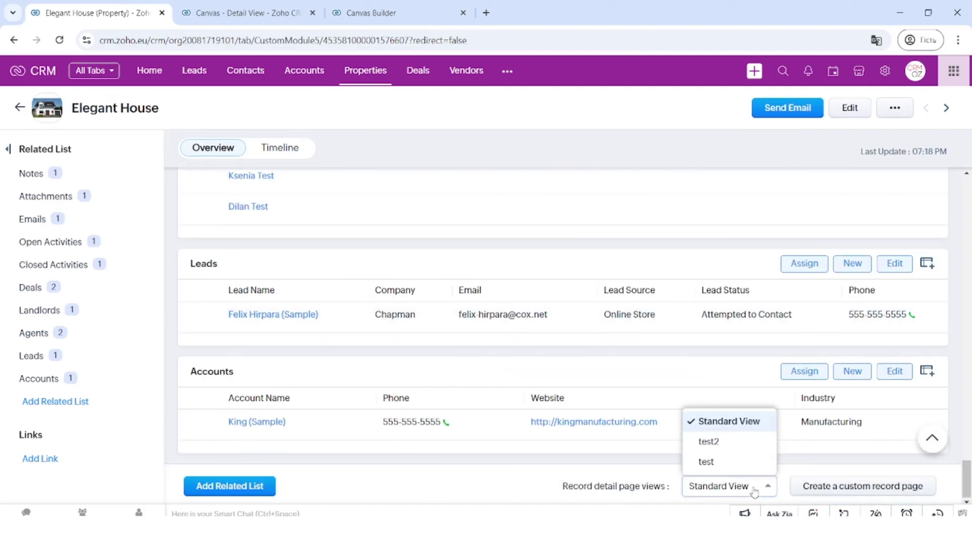
{"action": "left_click", "coordinate": [708, 460]}
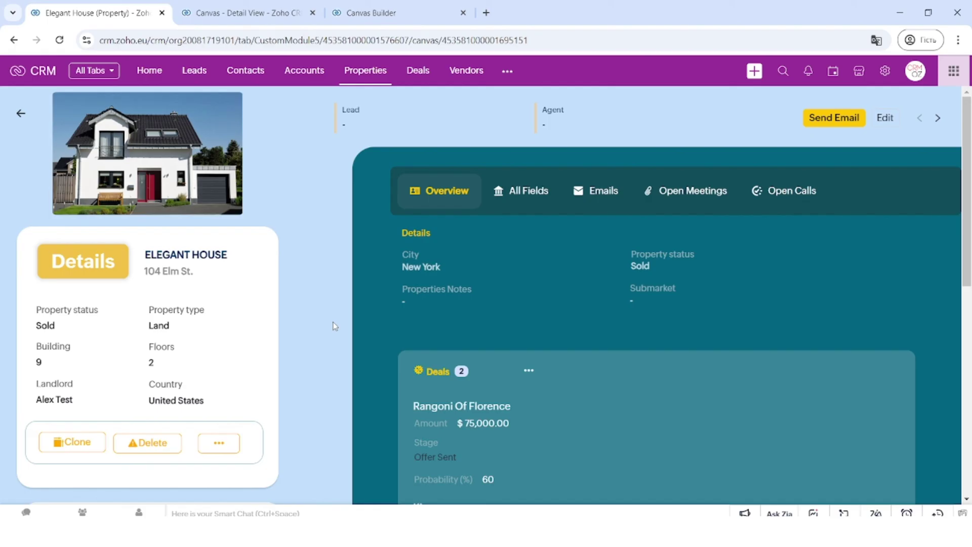
Look through the test canvas page, including its Emails, Open Meetings and Open Calls sections.
{"action": "scroll", "coordinate": [334, 325], "scroll_direction": "down", "scroll_amount": 10}
{"action": "scroll", "coordinate": [334, 326], "scroll_direction": "up", "scroll_amount": 10}
{"action": "left_click", "coordinate": [591, 199]}
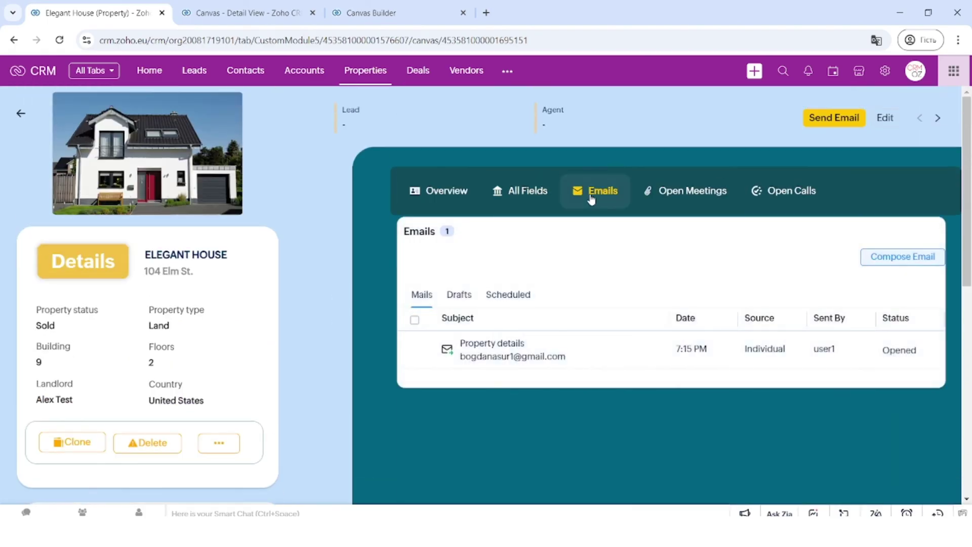
{"action": "left_click", "coordinate": [656, 192]}
{"action": "left_click", "coordinate": [768, 194]}
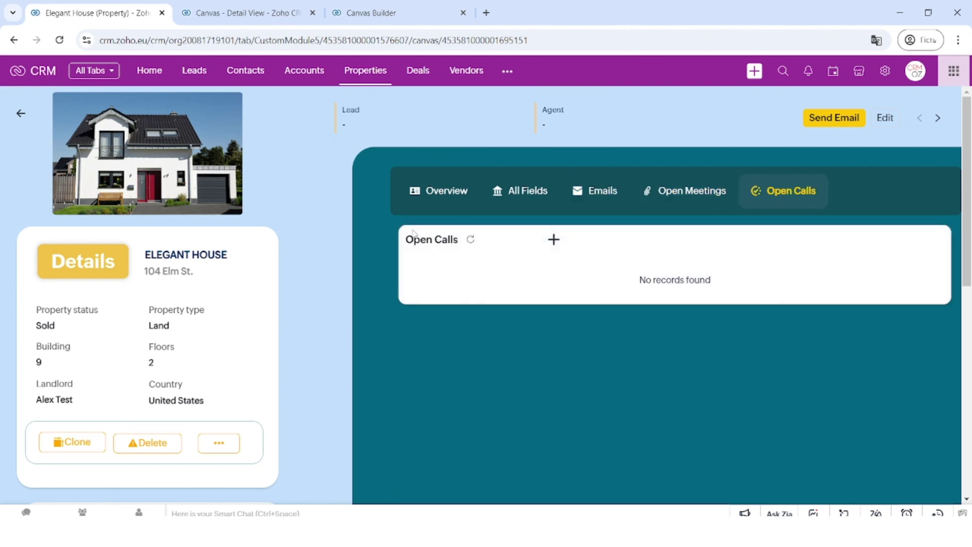